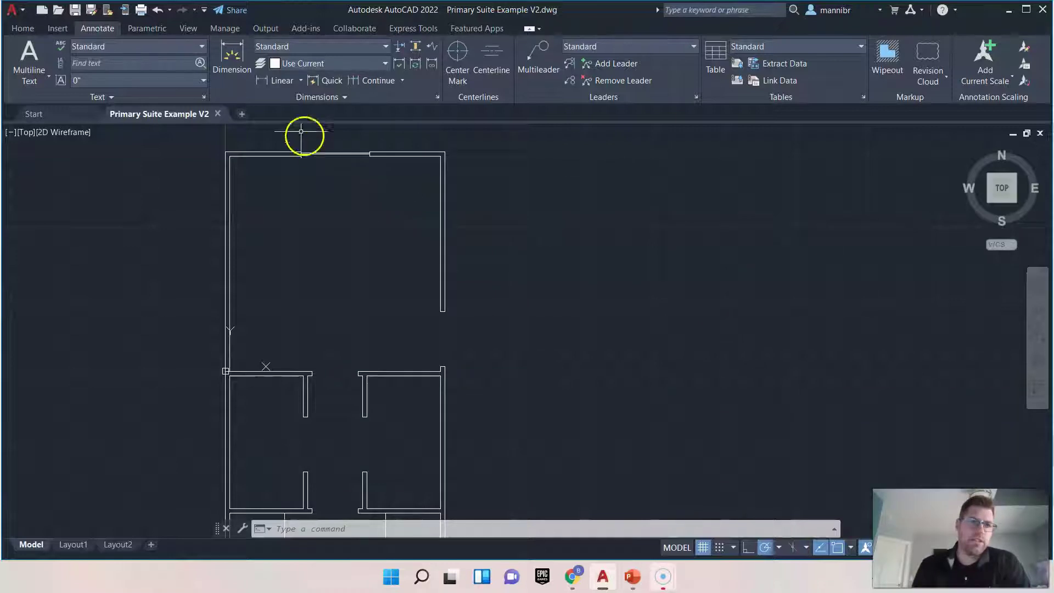
Check the length type and precision in the drawing units settings, then accept them.
{"action": "left_click", "coordinate": [22, 11]}
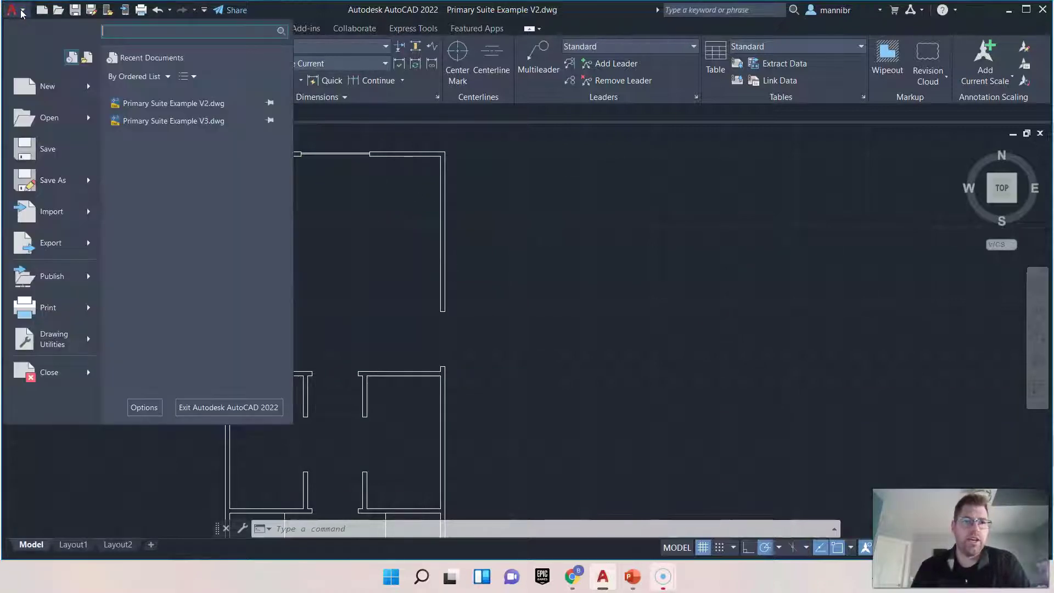
{"action": "left_click", "coordinate": [77, 348]}
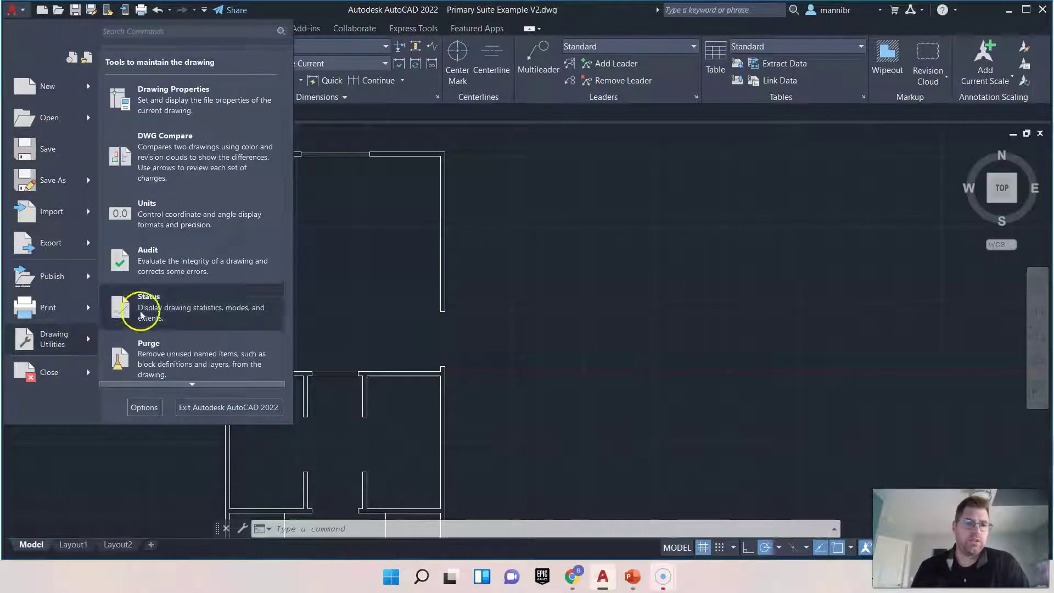
{"action": "left_click", "coordinate": [187, 212]}
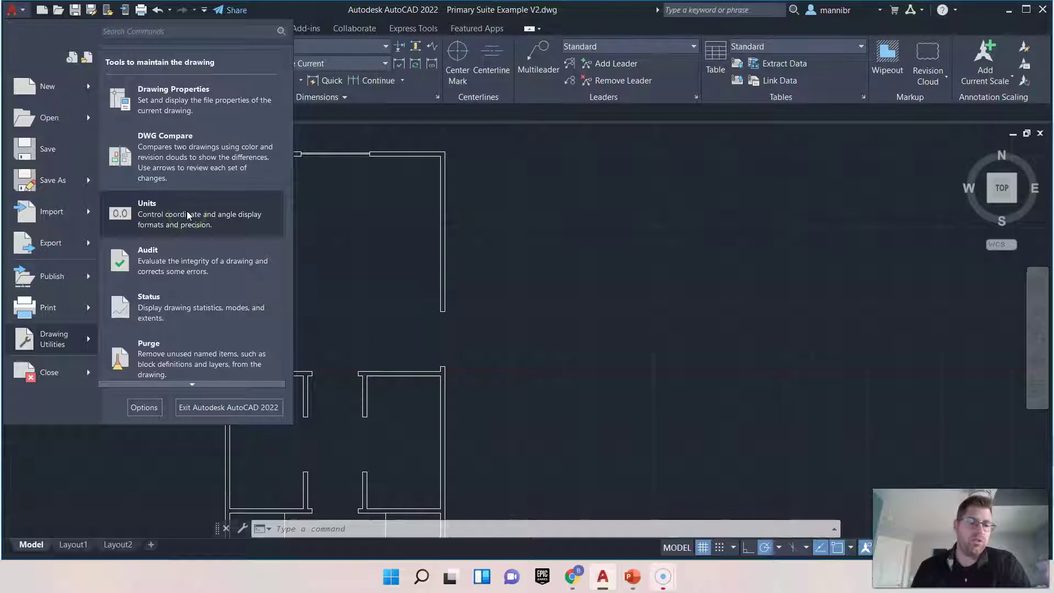
{"action": "left_click", "coordinate": [188, 214]}
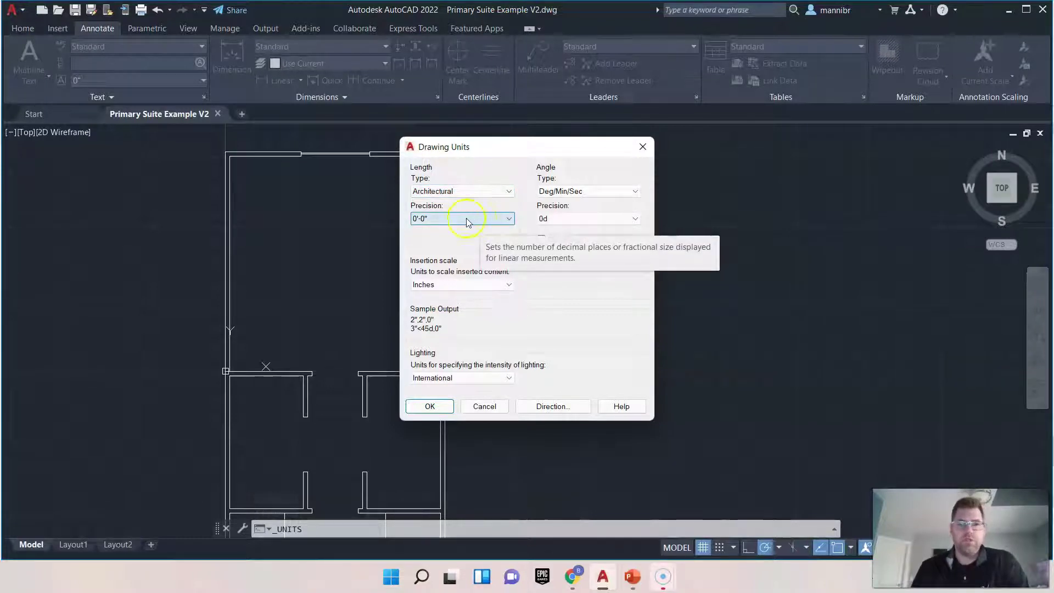
{"action": "left_click", "coordinate": [431, 406]}
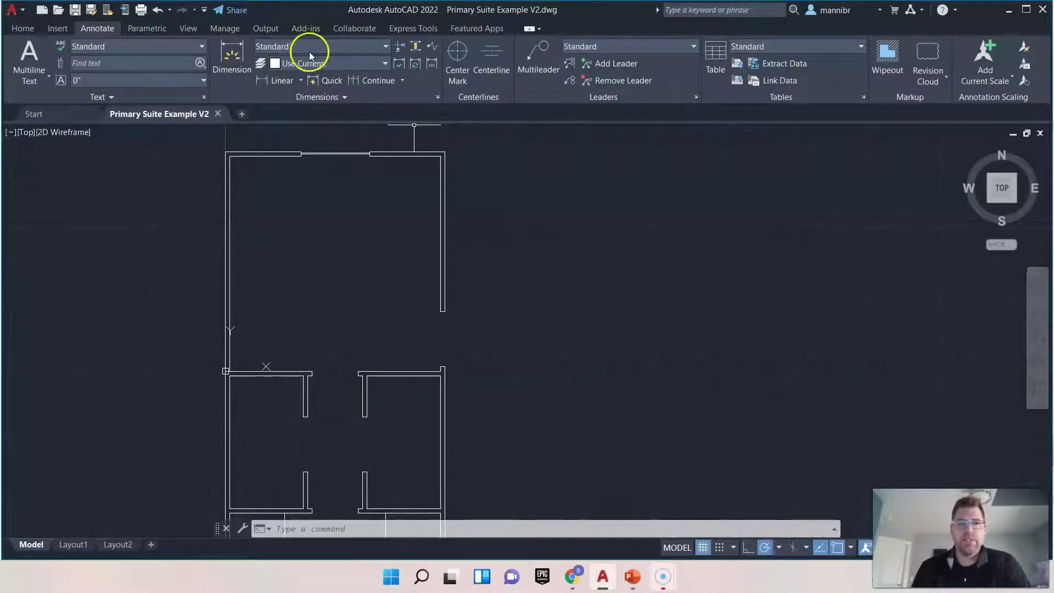
Review the Standard dimension style's primary unit format, precision and text height settings.
{"action": "left_click", "coordinate": [343, 48]}
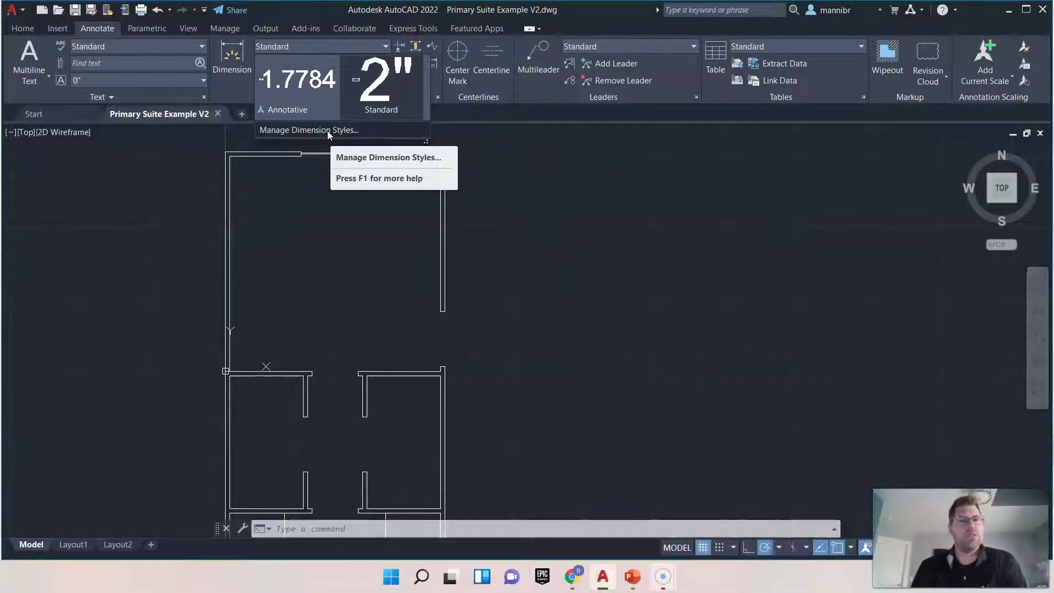
{"action": "left_click", "coordinate": [327, 130]}
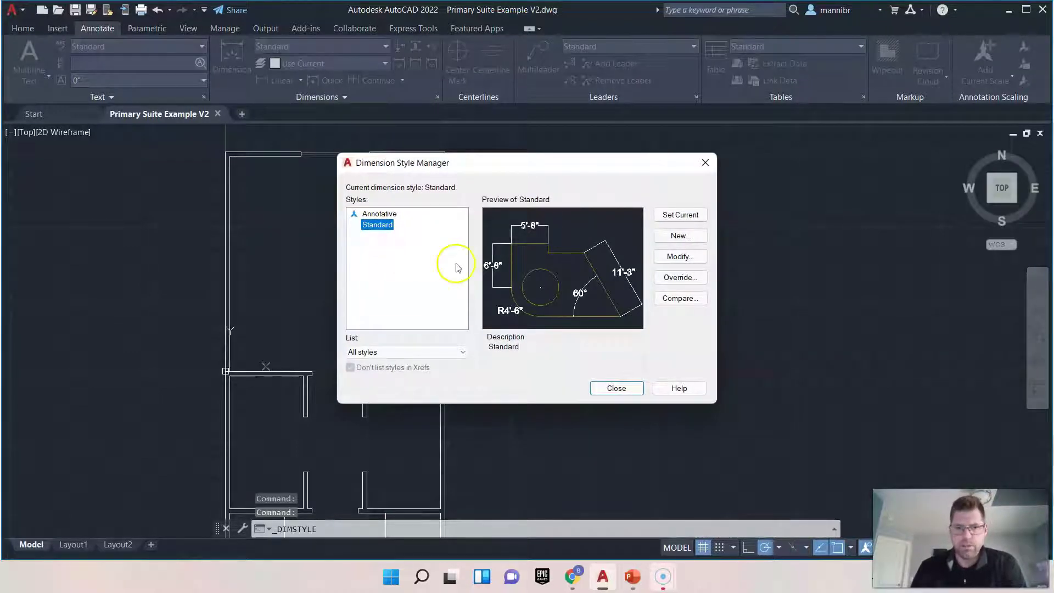
{"action": "left_click", "coordinate": [673, 258]}
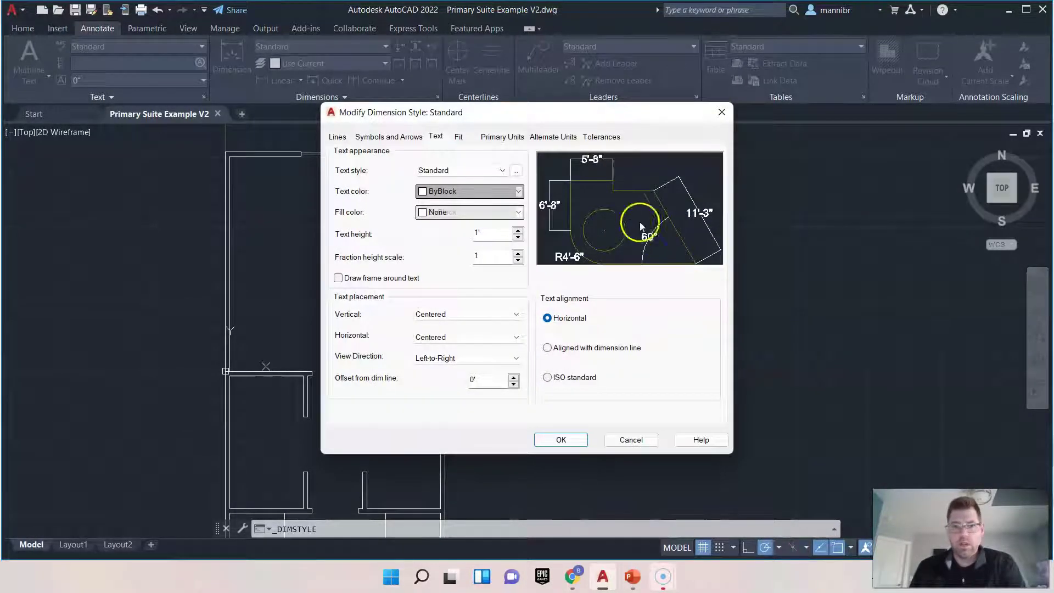
{"action": "left_click", "coordinate": [499, 137]}
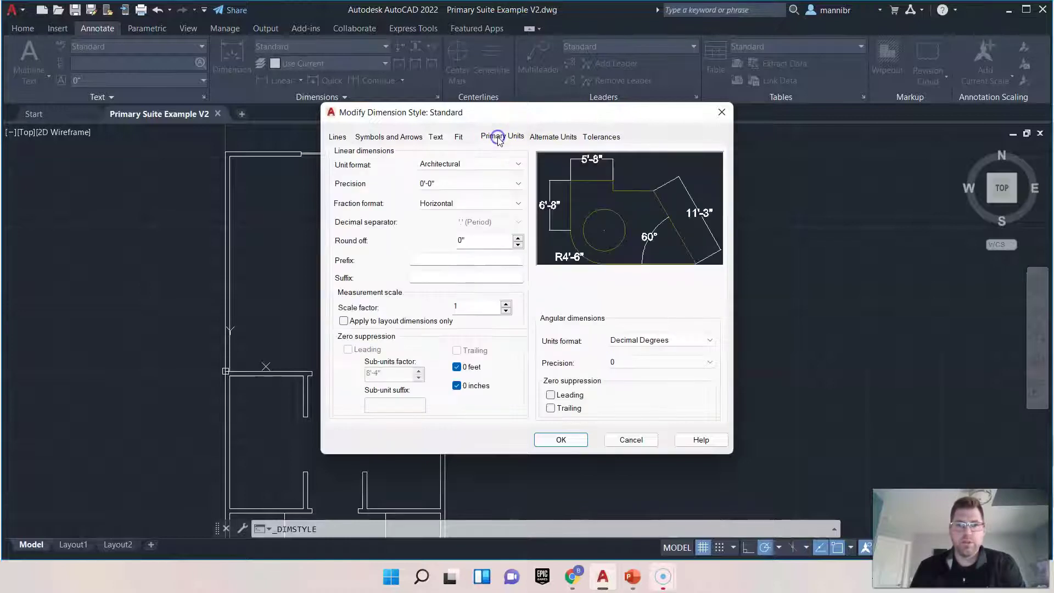
{"action": "left_click", "coordinate": [499, 164]}
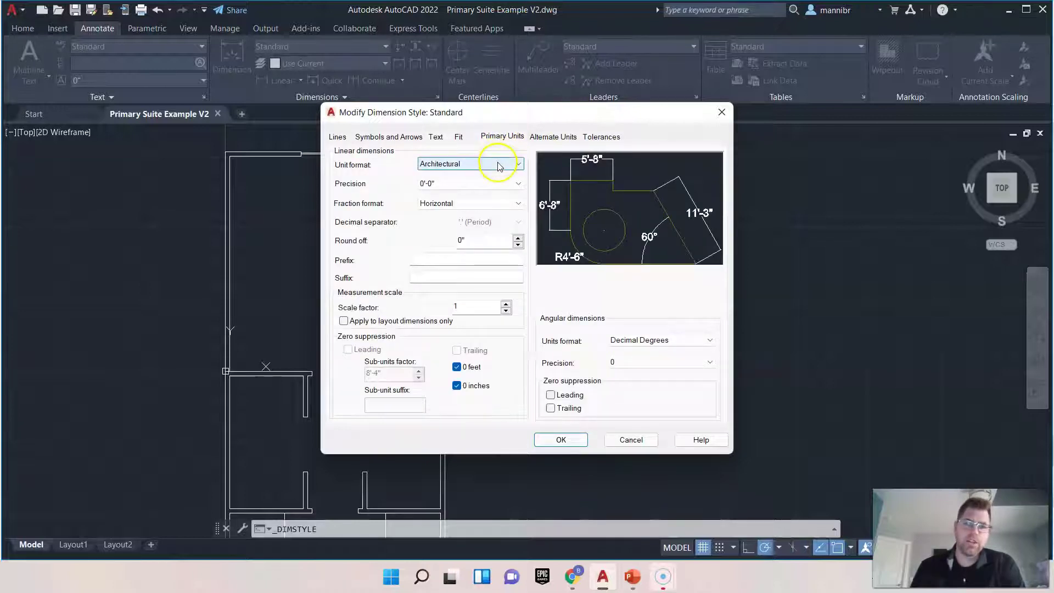
{"action": "left_click", "coordinate": [489, 184]}
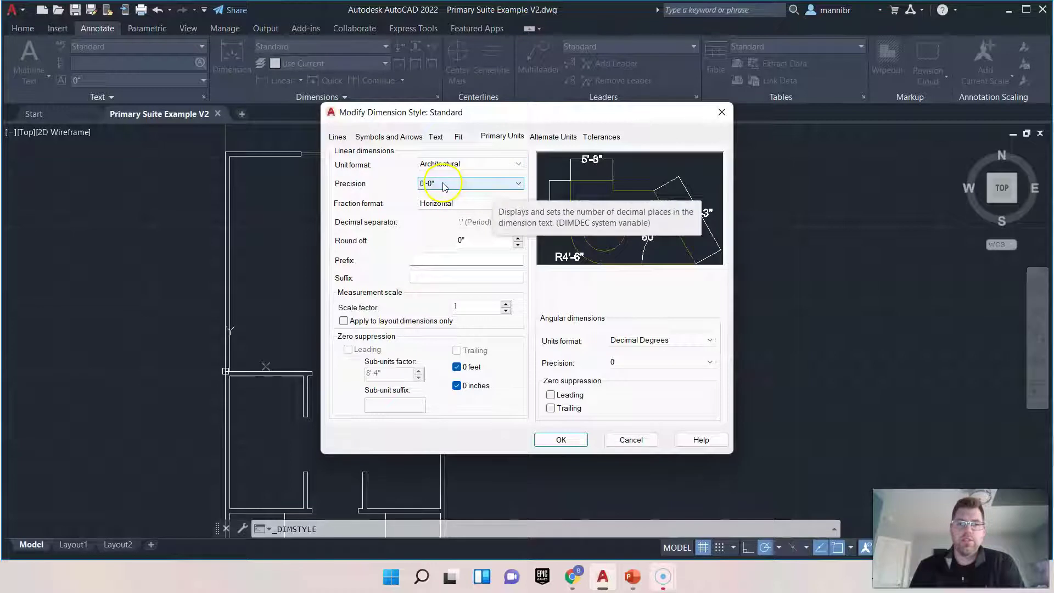
{"action": "left_click", "coordinate": [436, 136]}
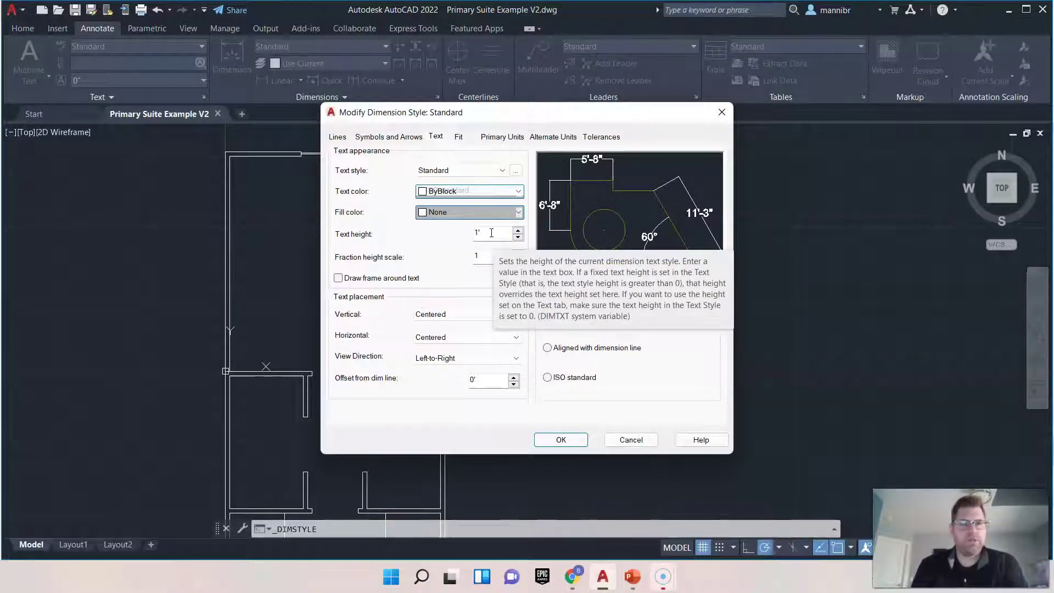
{"action": "left_click", "coordinate": [565, 441]}
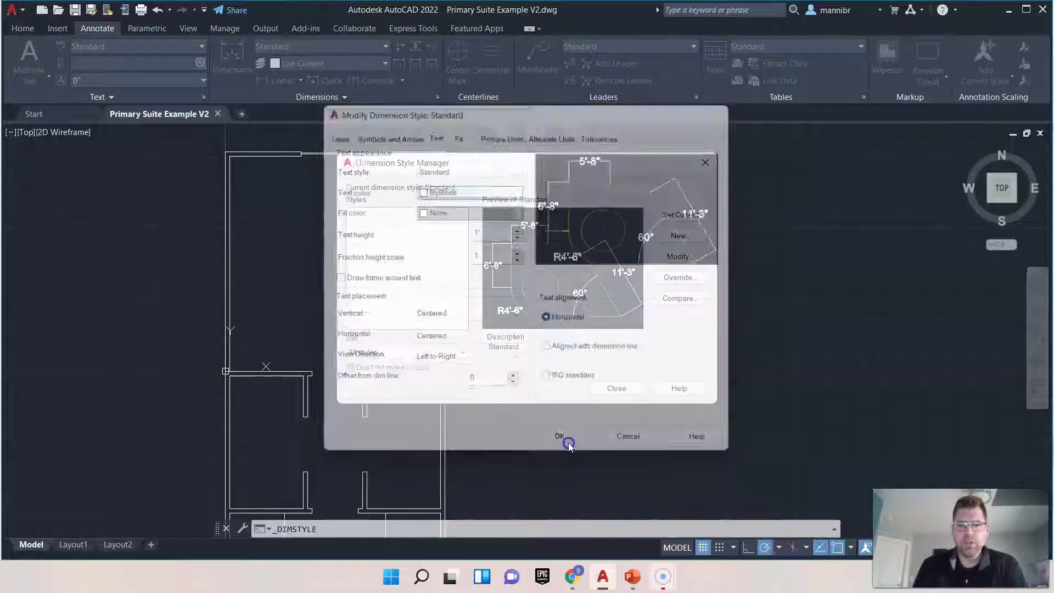
{"action": "left_click", "coordinate": [627, 390]}
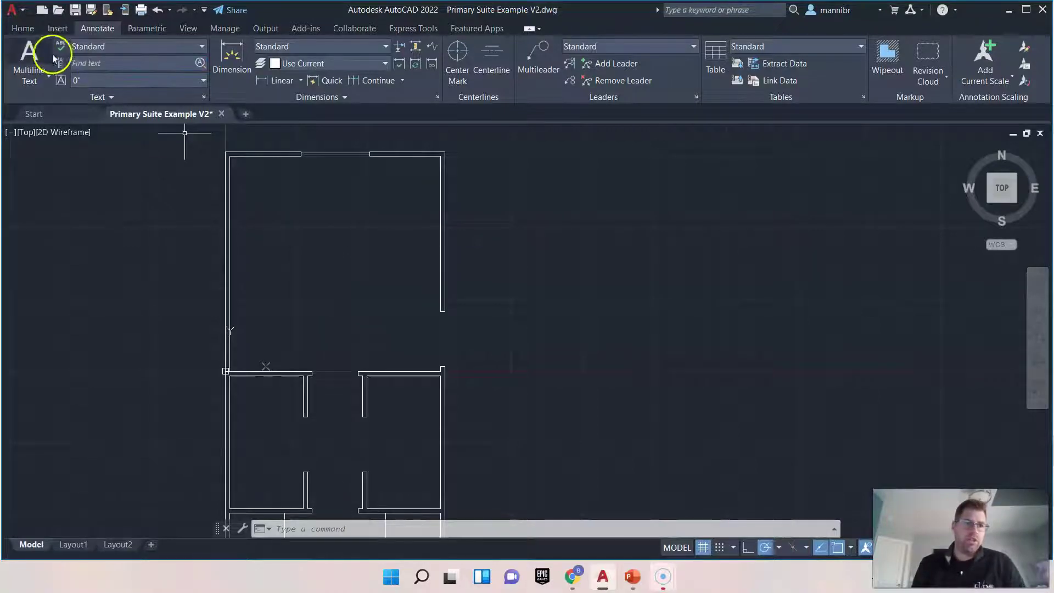
Draw a room outline with lines from the suite's upper-right outer corner: 22' to the right, 20' down and back to the existing wall.
{"action": "left_click", "coordinate": [23, 29]}
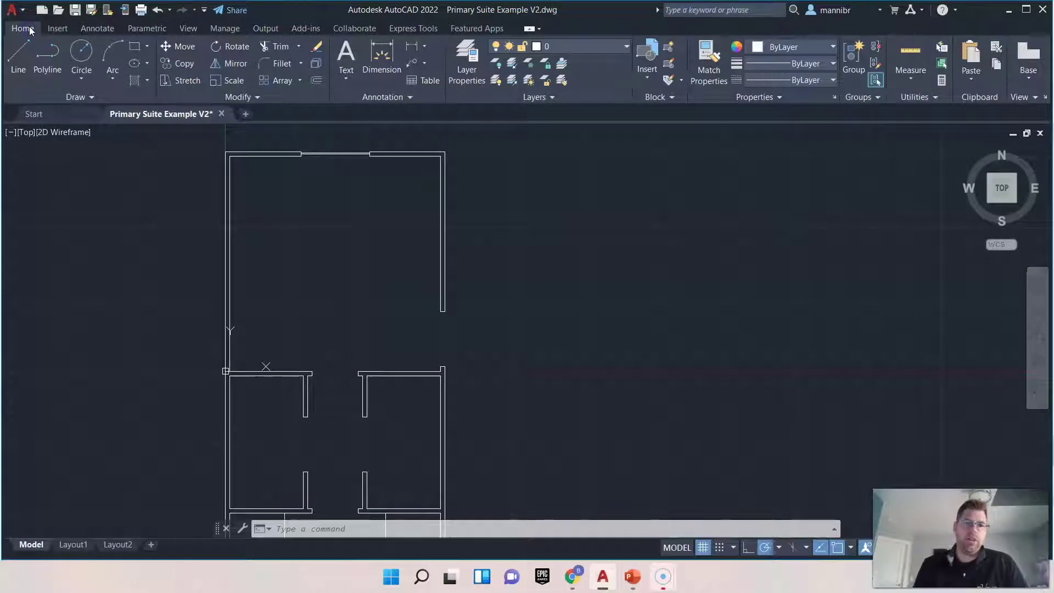
{"action": "left_click", "coordinate": [16, 59]}
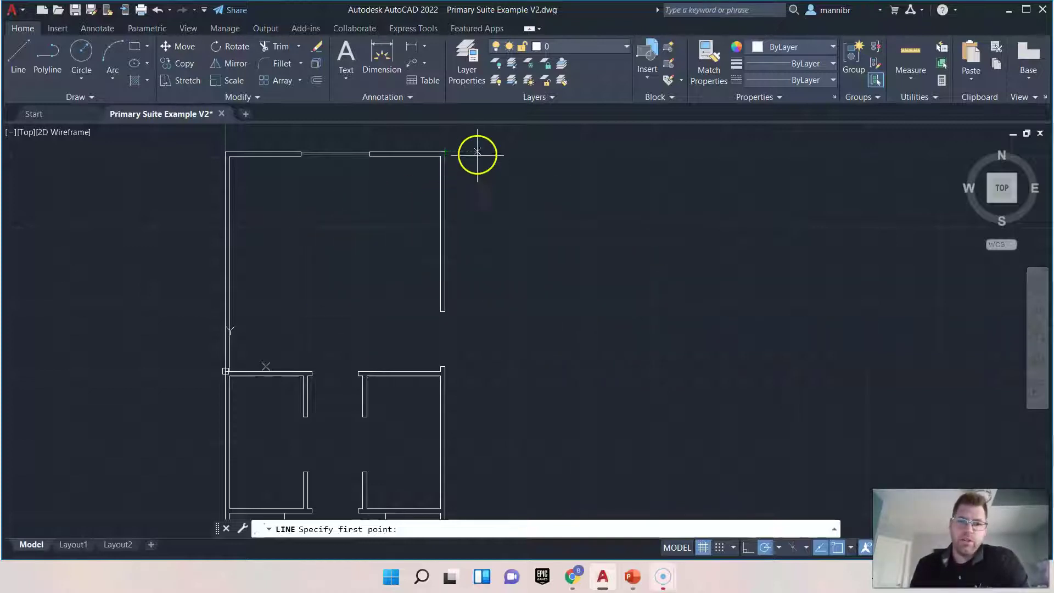
{"action": "left_click", "coordinate": [444, 151]}
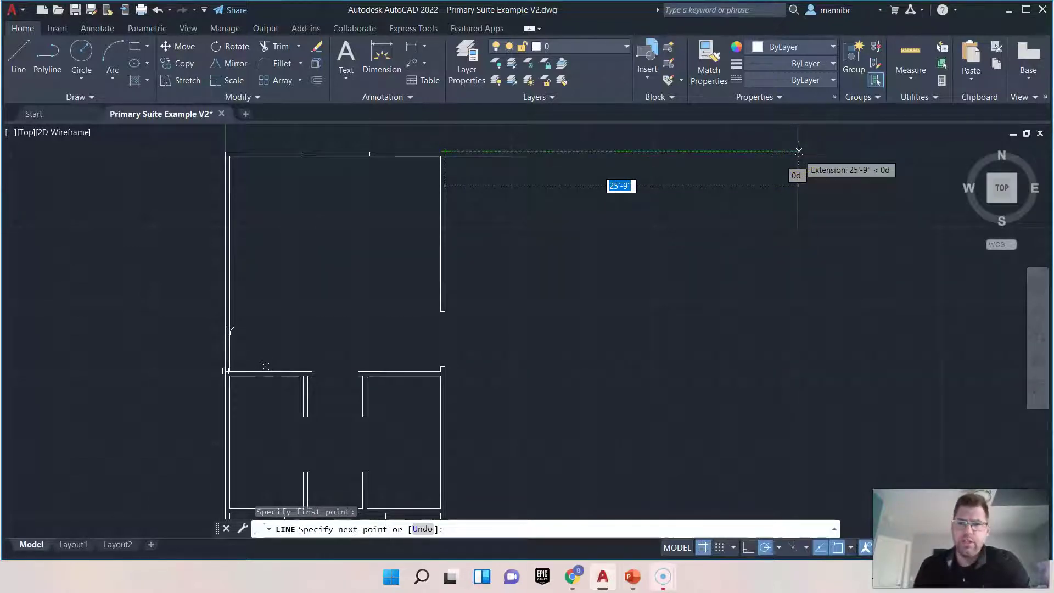
{"action": "type", "text": "22"}
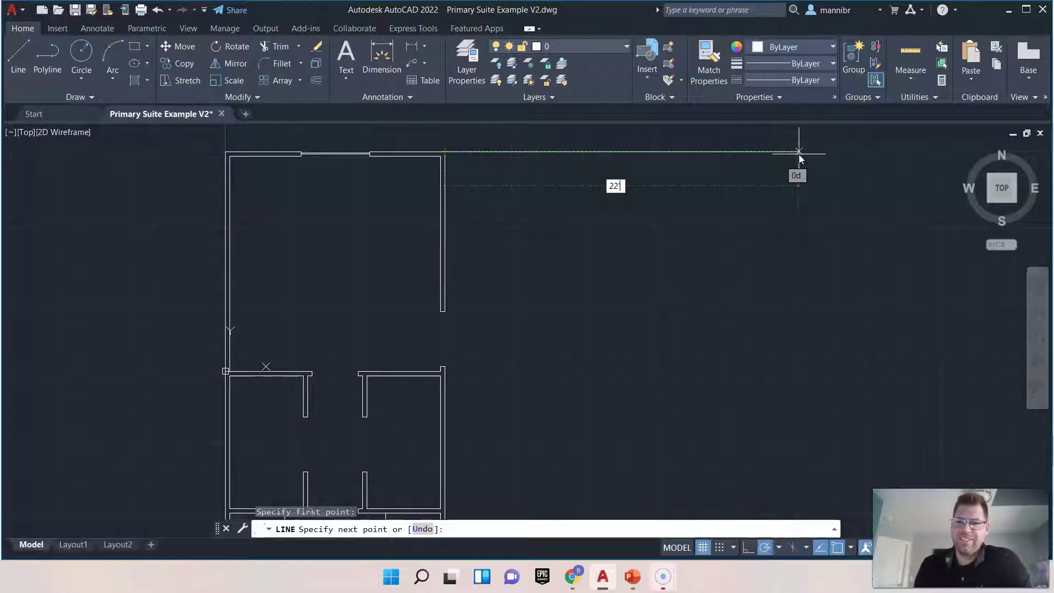
{"action": "key", "text": "Return"}
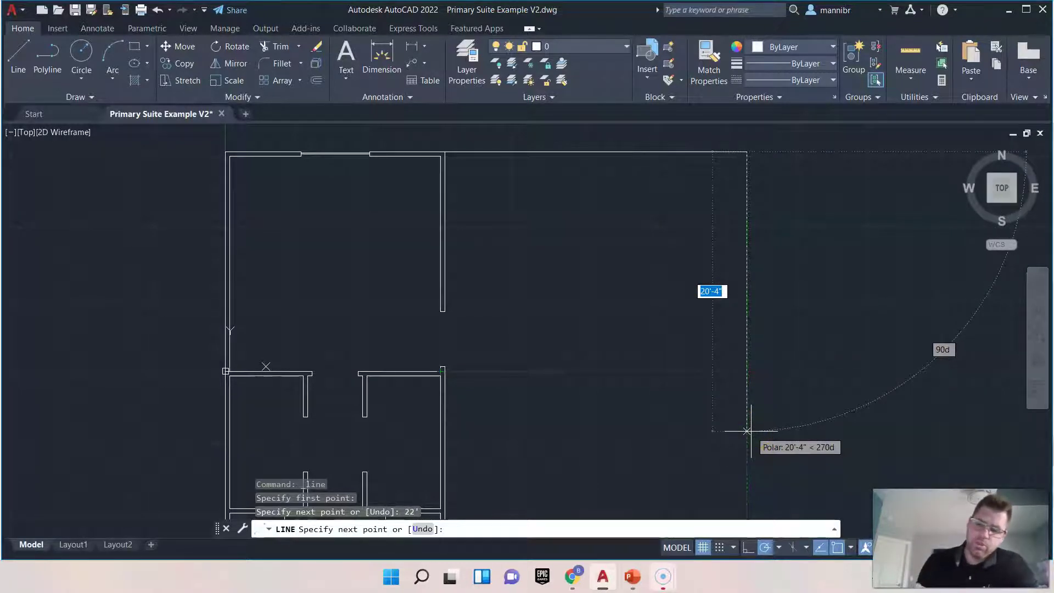
{"action": "type", "text": "20"}
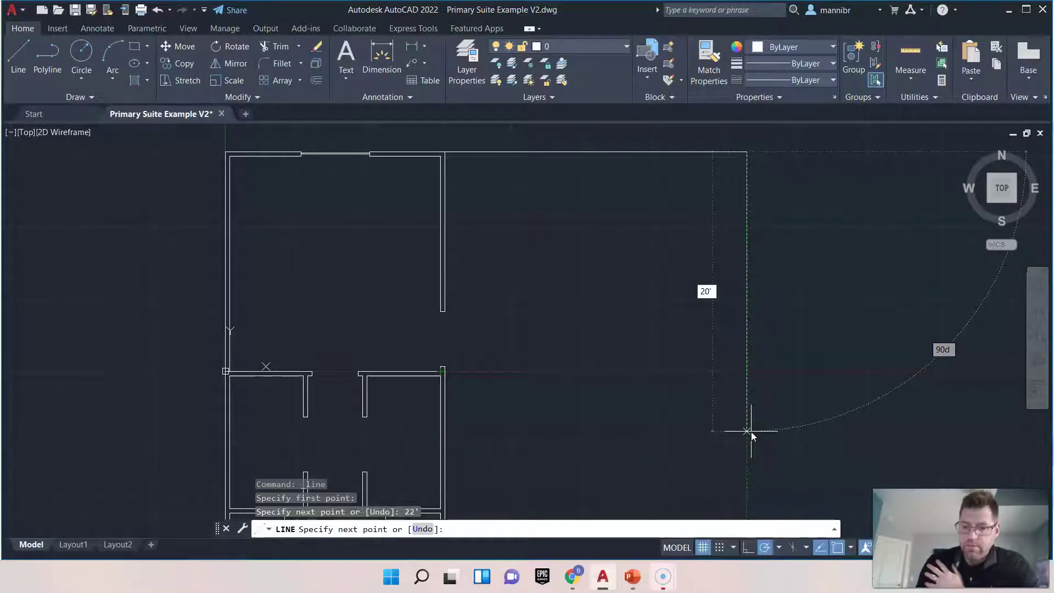
{"action": "key", "text": "Return"}
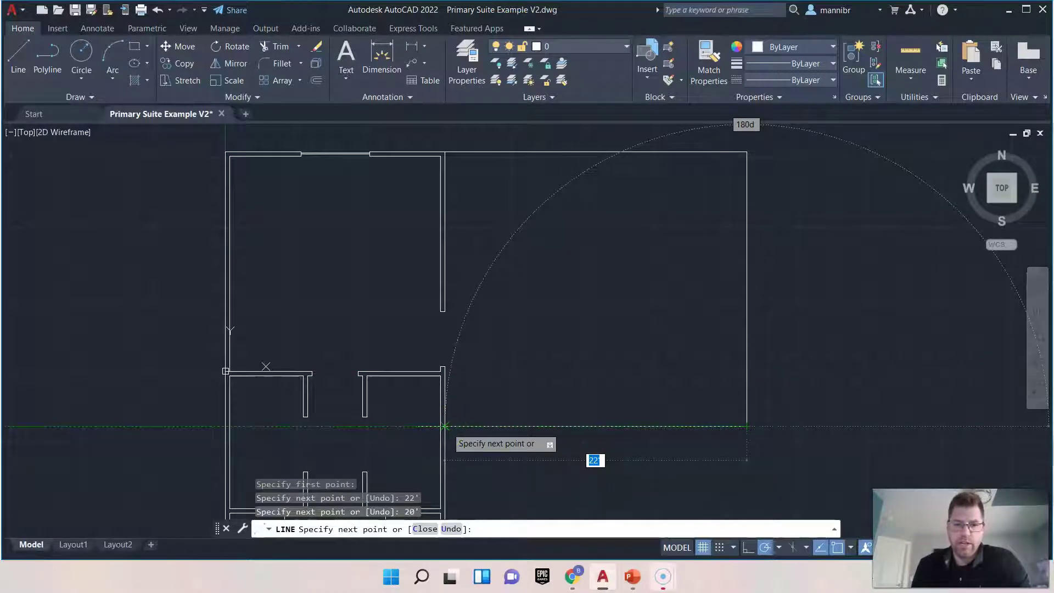
{"action": "left_click", "coordinate": [445, 426]}
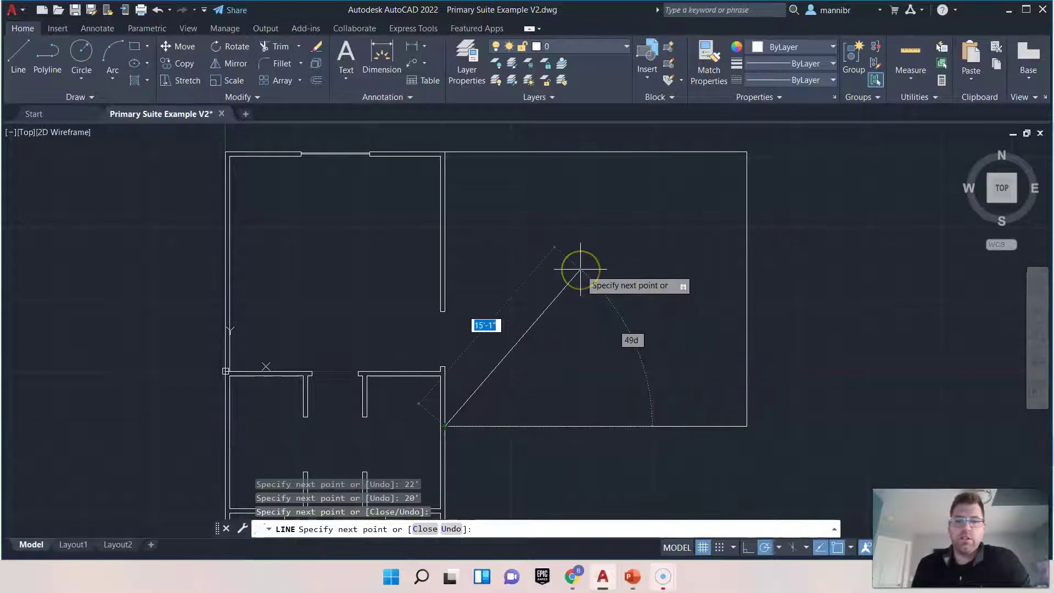
{"action": "right_click", "coordinate": [581, 270]}
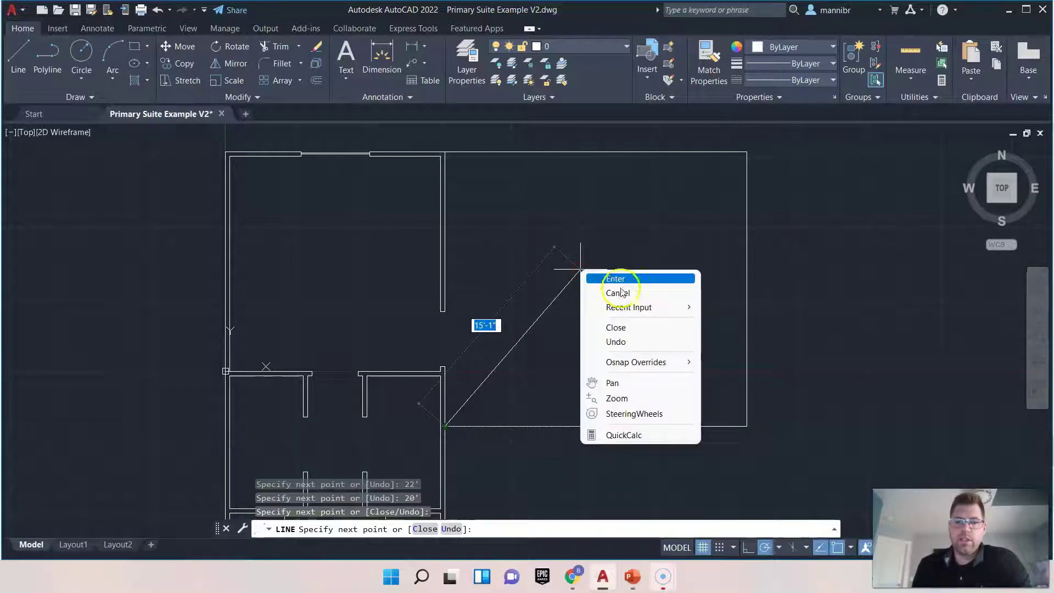
{"action": "left_click", "coordinate": [627, 279]}
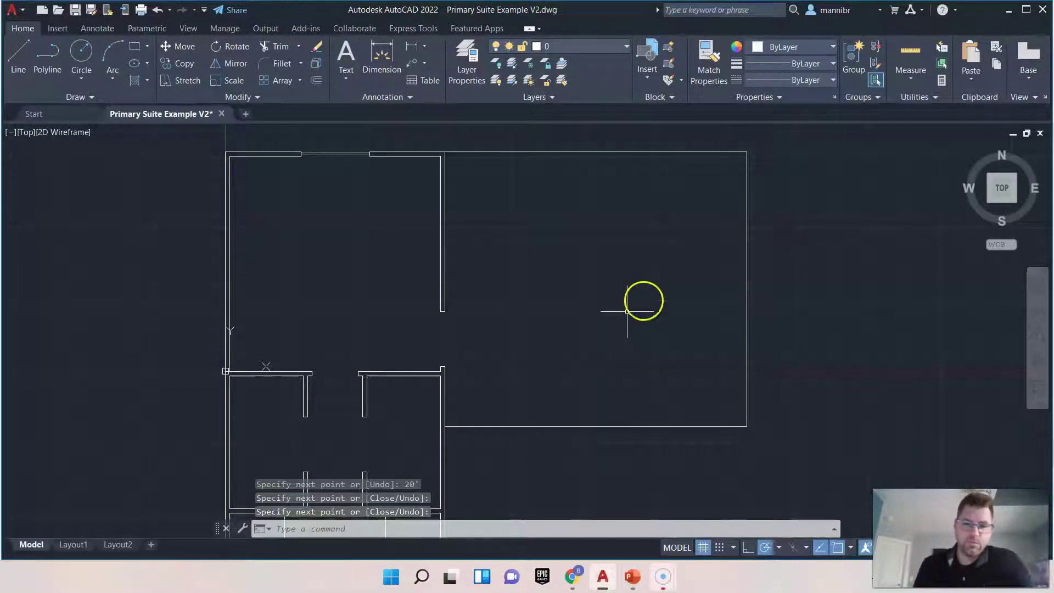
Draw an adjoining 12' wide room outline from the 22' room's upper-right corner, down level with its lower edge and back to its lower-right corner.
{"action": "scroll", "coordinate": [645, 279], "scroll_direction": "down", "scroll_amount": 4}
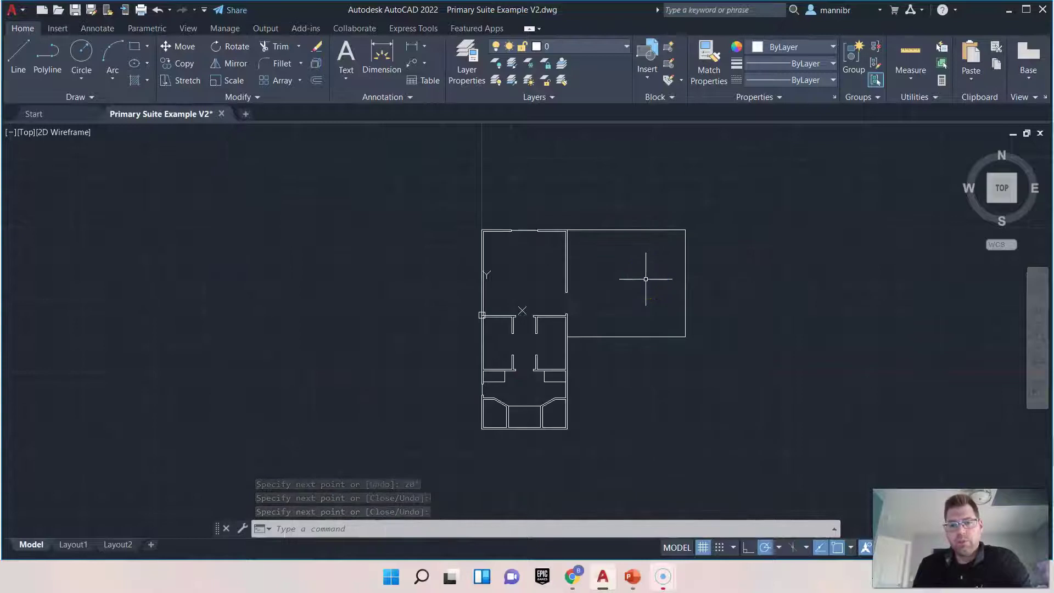
{"action": "middle_click_drag", "start_coordinate": [752, 279], "coordinate": [595, 278]}
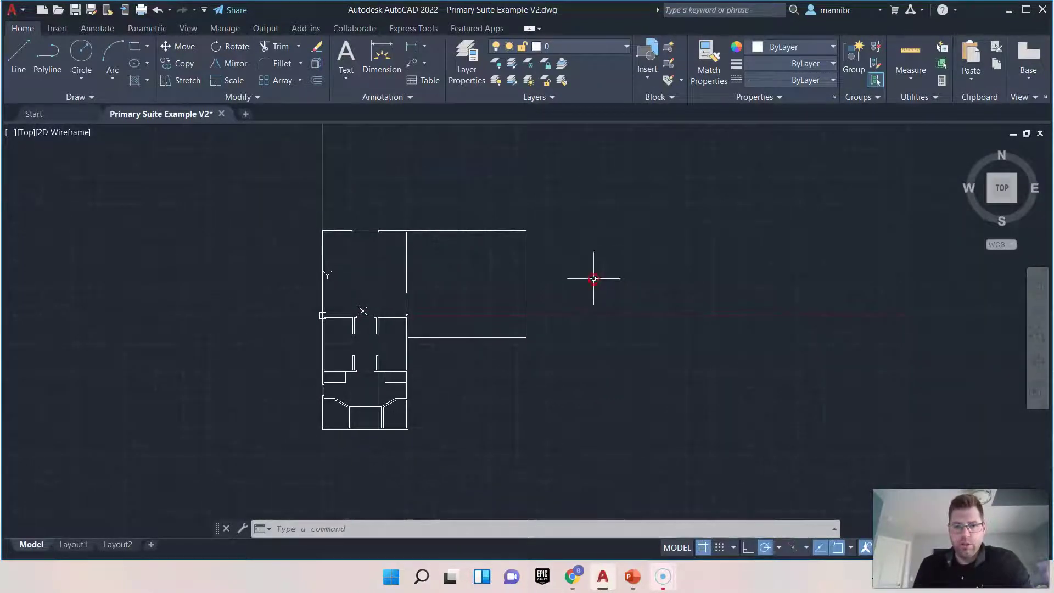
{"action": "middle_click_drag", "start_coordinate": [664, 278], "coordinate": [624, 278]}
{"action": "scroll", "coordinate": [550, 284], "scroll_direction": "up", "scroll_amount": 2}
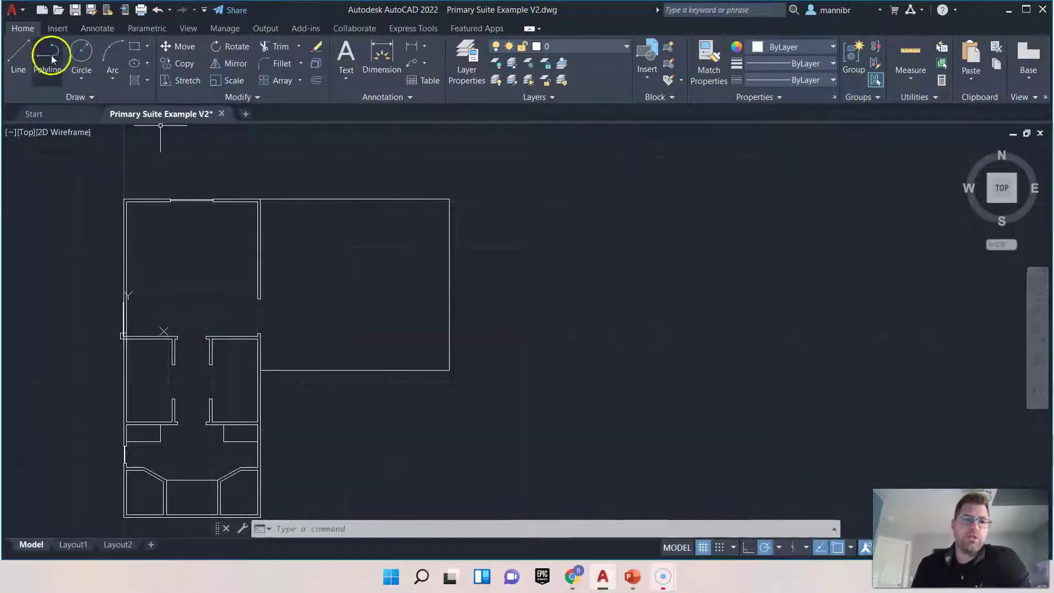
{"action": "left_click", "coordinate": [19, 63]}
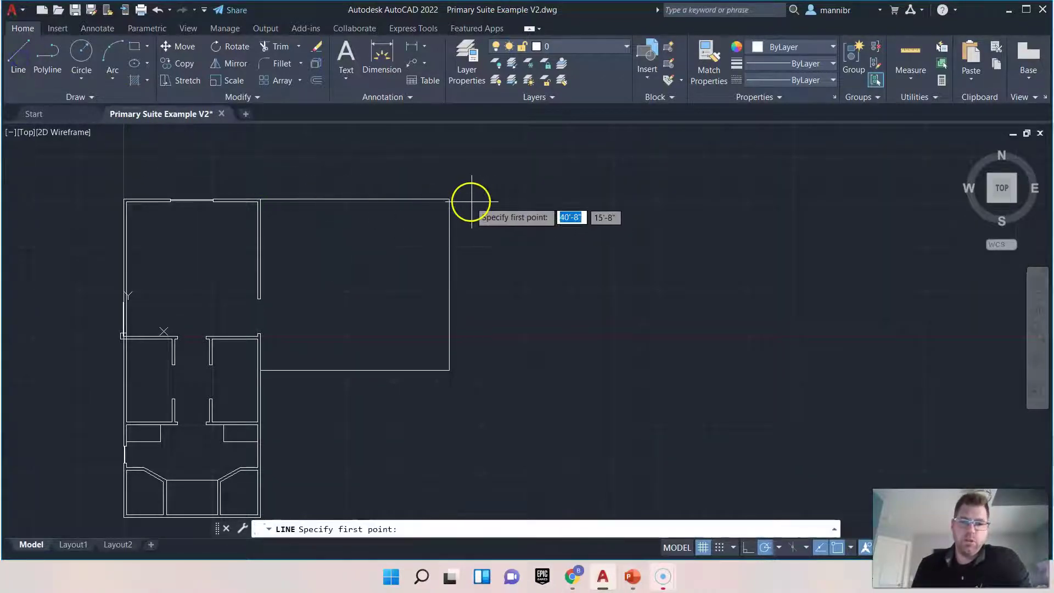
{"action": "left_click", "coordinate": [449, 200]}
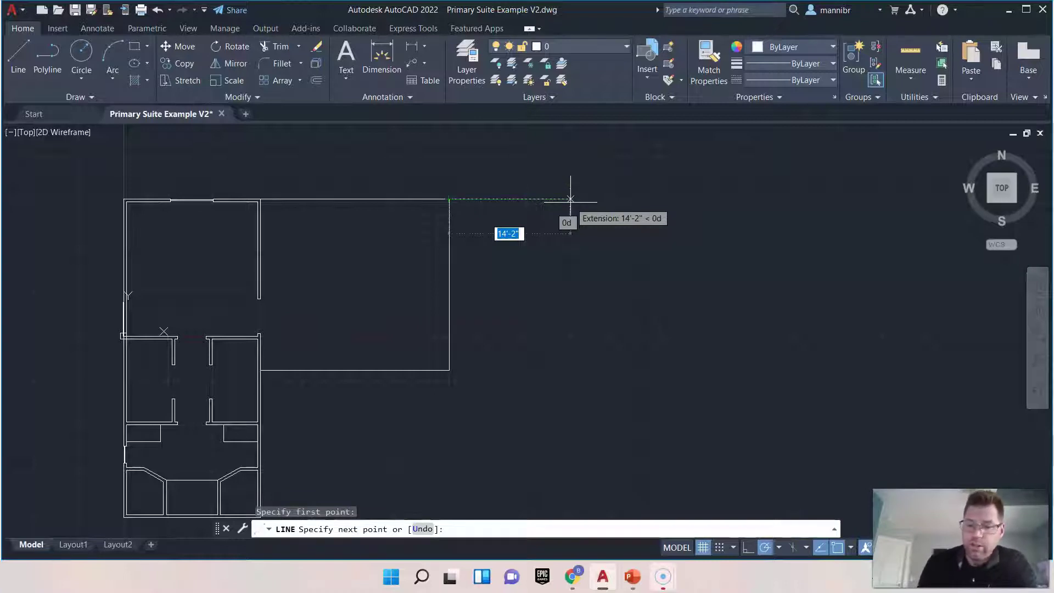
{"action": "type", "text": "12'"}
{"action": "key", "text": "Return"}
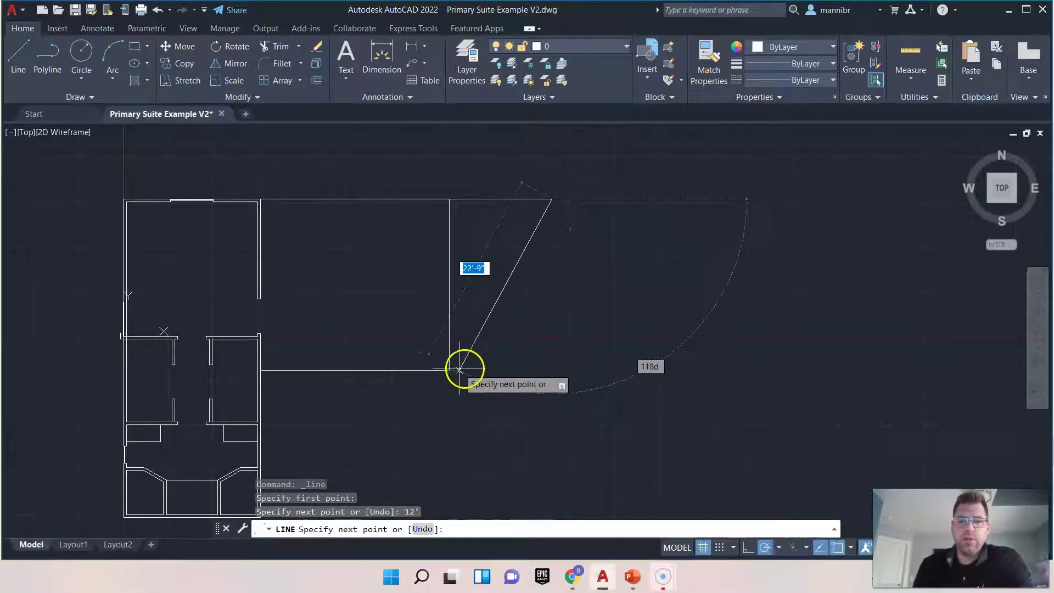
{"action": "left_click", "coordinate": [551, 370]}
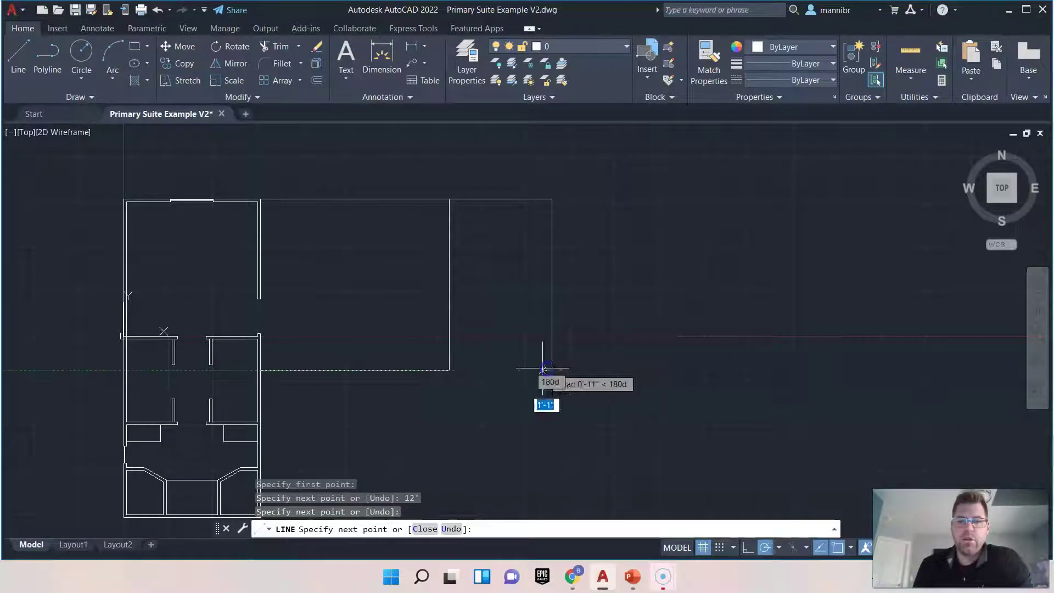
{"action": "left_click", "coordinate": [449, 370]}
{"action": "right_click", "coordinate": [527, 338]}
{"action": "left_click", "coordinate": [532, 345]}
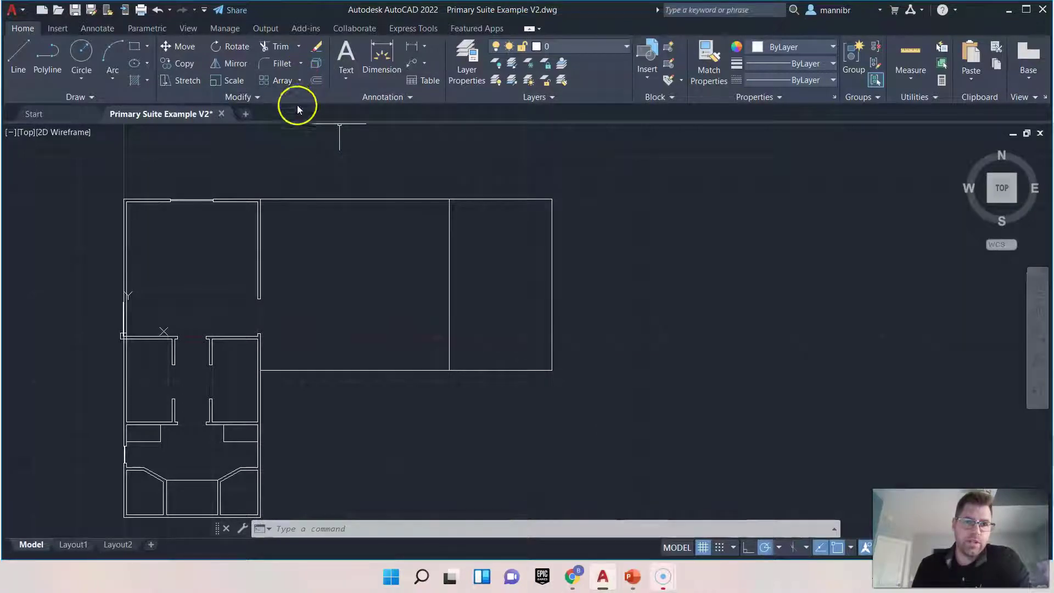
Offset both upper wall lines and the far right outer wall line 4 inches toward the inside of the new rooms.
{"action": "left_click", "coordinate": [321, 81]}
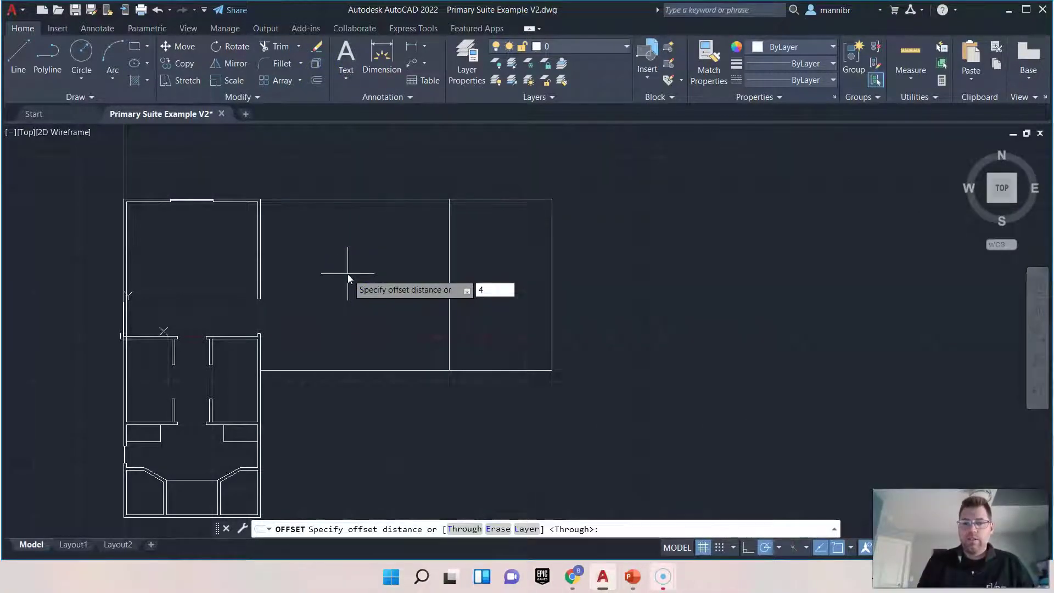
{"action": "key", "text": "Return"}
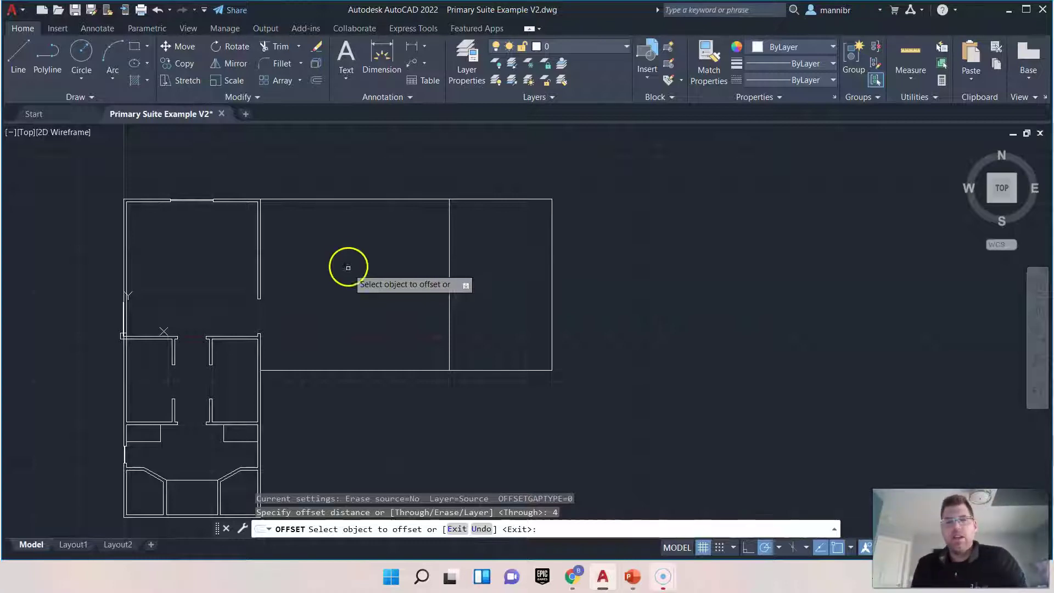
{"action": "left_click", "coordinate": [366, 200]}
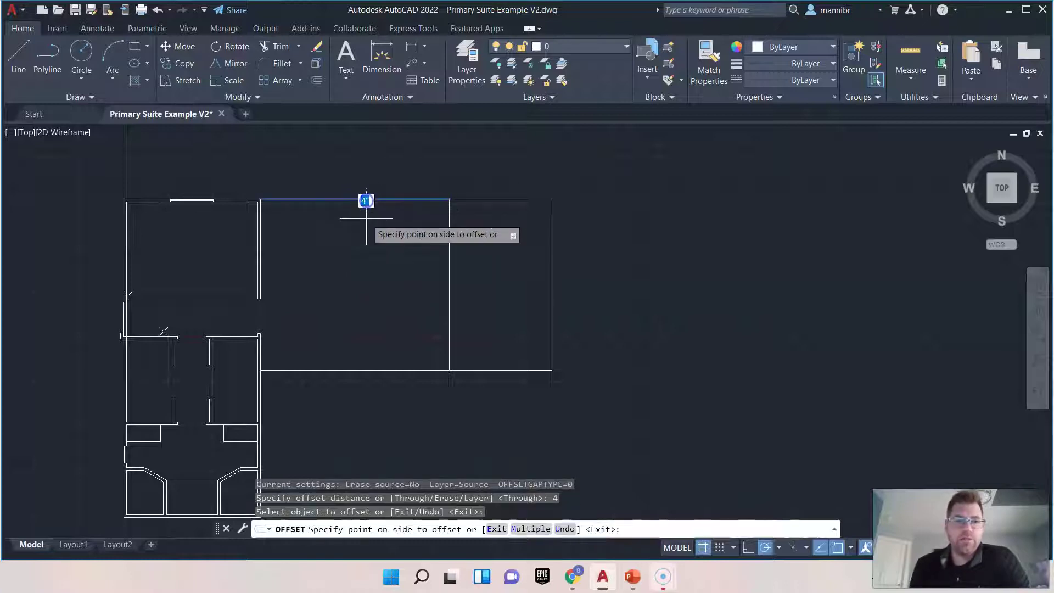
{"action": "left_click", "coordinate": [365, 222]}
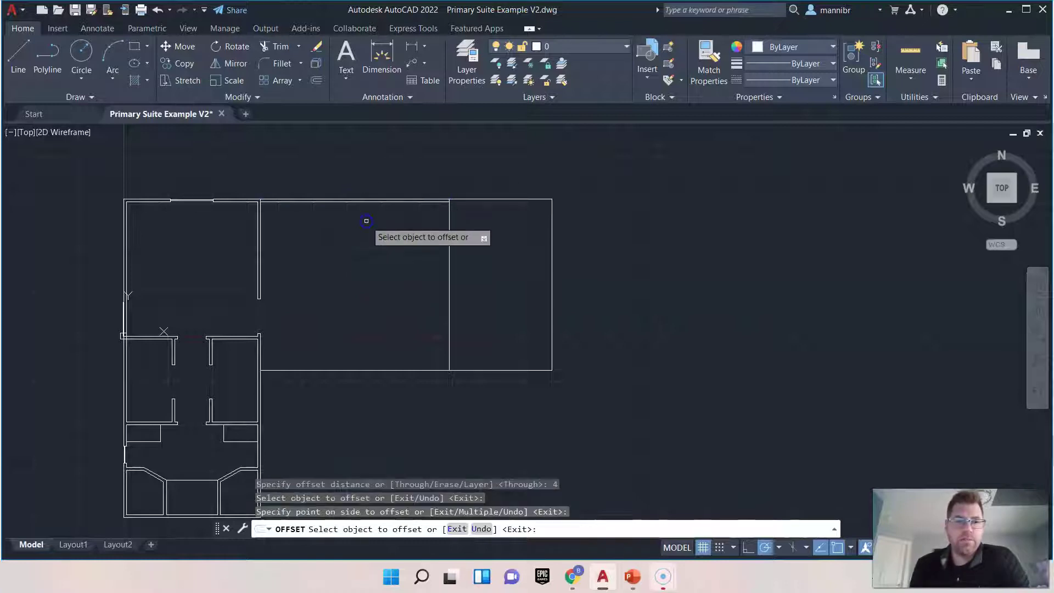
{"action": "left_click", "coordinate": [510, 199]}
{"action": "left_click", "coordinate": [502, 227]}
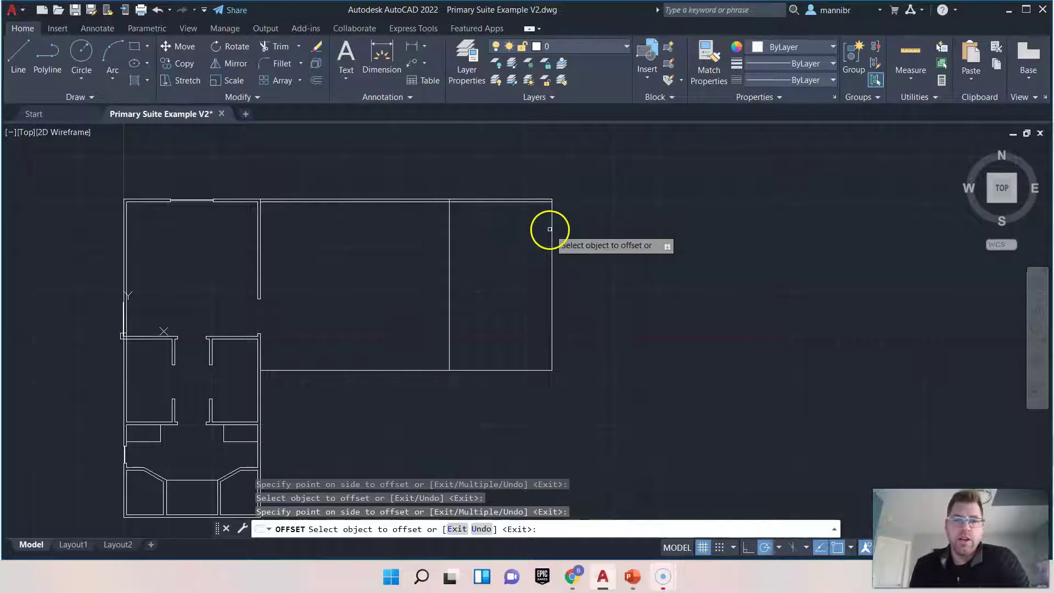
{"action": "left_click", "coordinate": [553, 229]}
{"action": "left_click", "coordinate": [512, 232]}
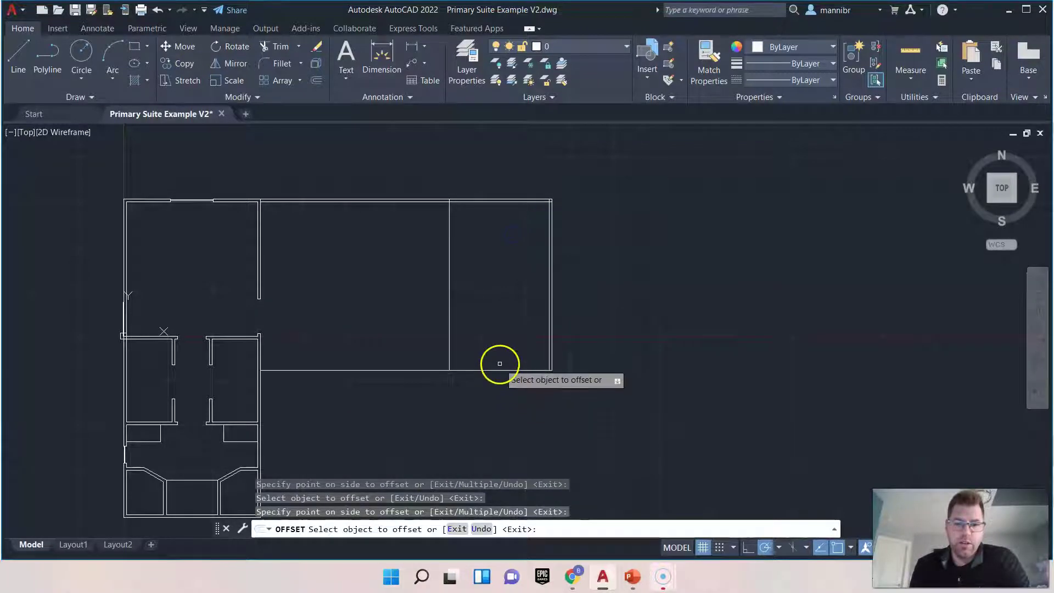
Offset both lower wall lines inward and the shared dividing wall line to its left by the same 4 inches.
{"action": "left_click", "coordinate": [499, 367]}
{"action": "left_click", "coordinate": [499, 362]}
{"action": "left_click", "coordinate": [376, 369]}
{"action": "left_click", "coordinate": [379, 346]}
{"action": "left_click", "coordinate": [449, 326]}
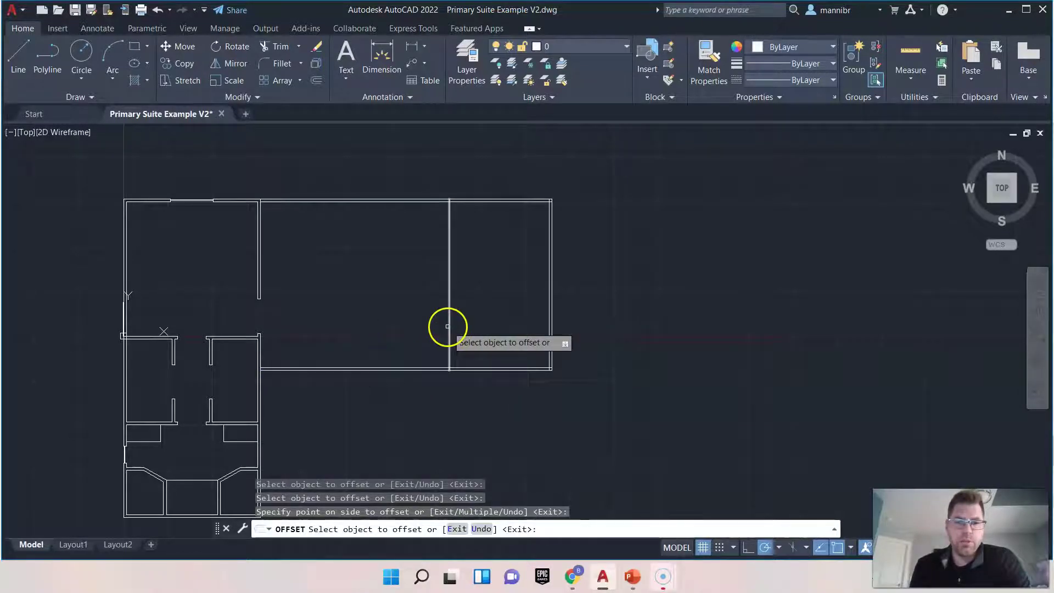
{"action": "left_click", "coordinate": [414, 330]}
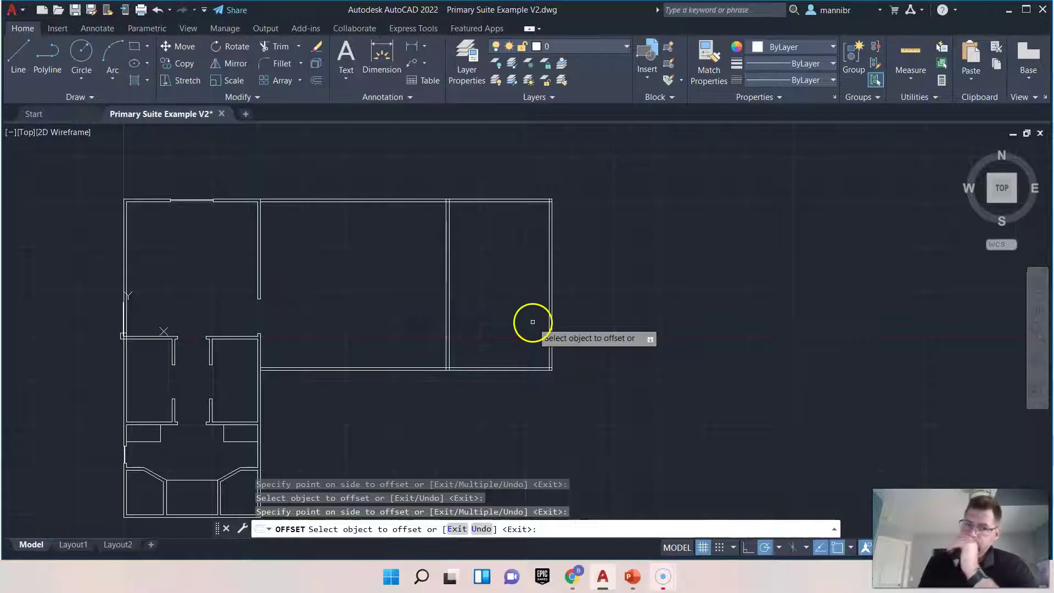
{"action": "right_click", "coordinate": [642, 276]}
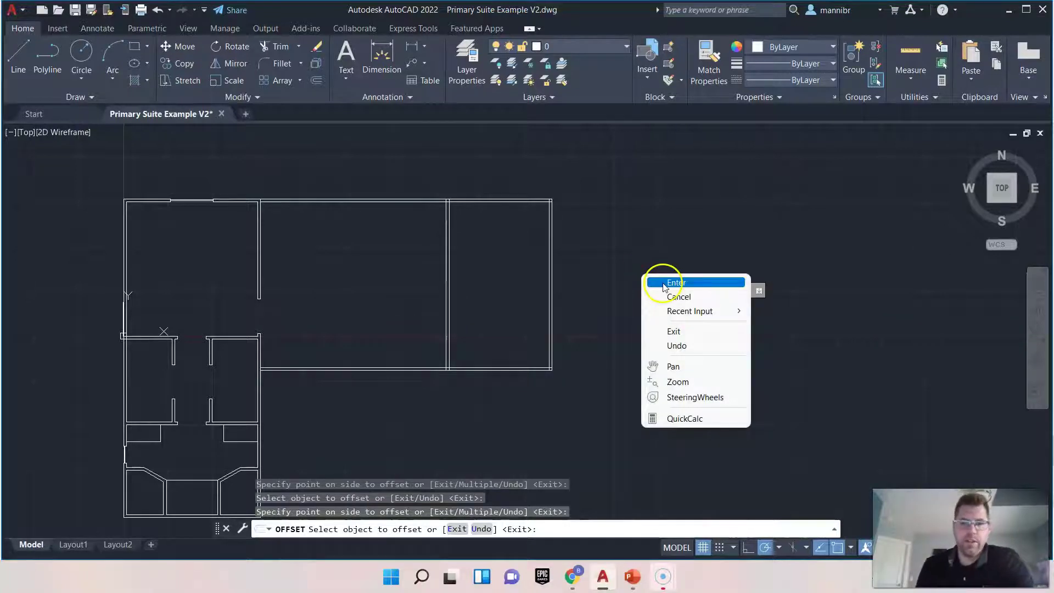
{"action": "left_click", "coordinate": [664, 283]}
Trim the overlapping line segments where the dividing wall between the new rooms meets the upper outer wall.
{"action": "scroll", "coordinate": [415, 285], "scroll_direction": "up", "scroll_amount": 2}
{"action": "middle_click_drag", "start_coordinate": [467, 237], "coordinate": [553, 329]}
{"action": "scroll", "coordinate": [439, 386], "scroll_direction": "down", "scroll_amount": 2}
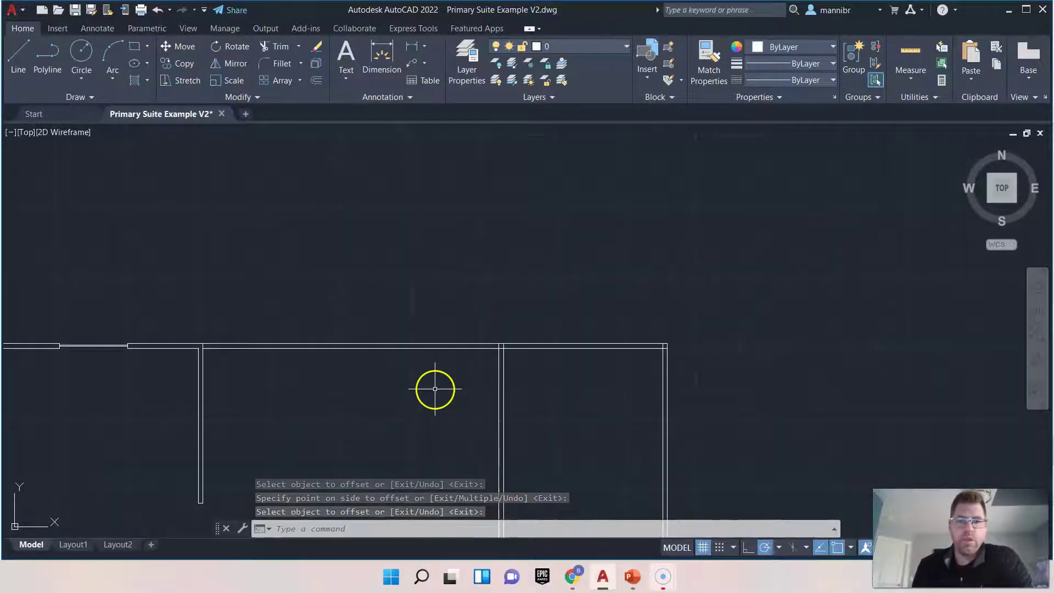
{"action": "mouse_move", "coordinate": [401, 426]}
{"action": "middle_mouse_down"}
{"action": "mouse_move", "coordinate": [516, 245]}
{"action": "mouse_move", "coordinate": [598, 265]}
{"action": "mouse_move", "coordinate": [543, 271]}
{"action": "middle_mouse_up"}
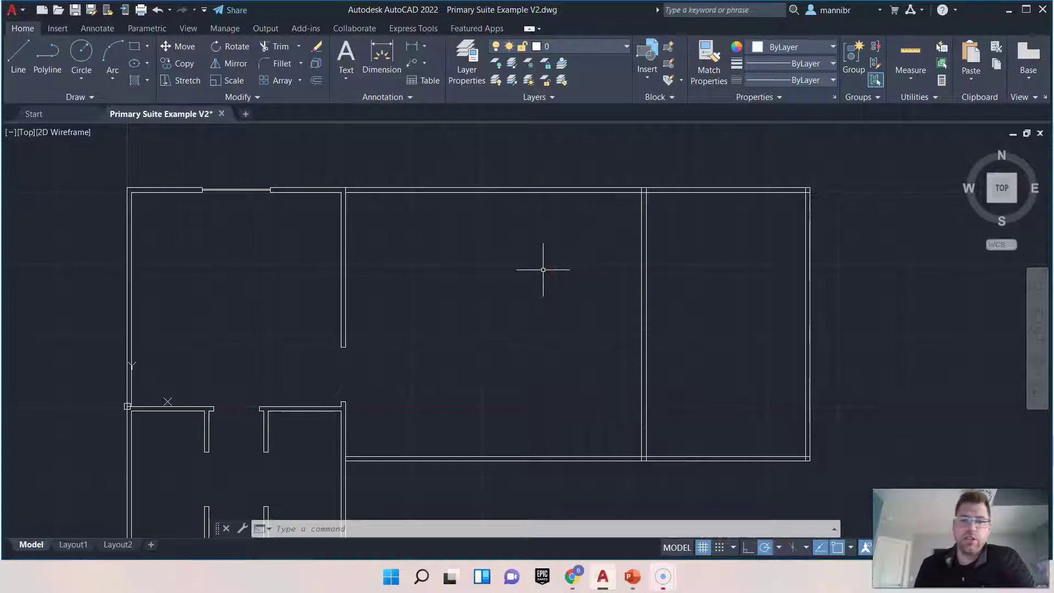
{"action": "left_click", "coordinate": [624, 191]}
{"action": "scroll", "coordinate": [622, 194], "scroll_direction": "down", "scroll_amount": 1}
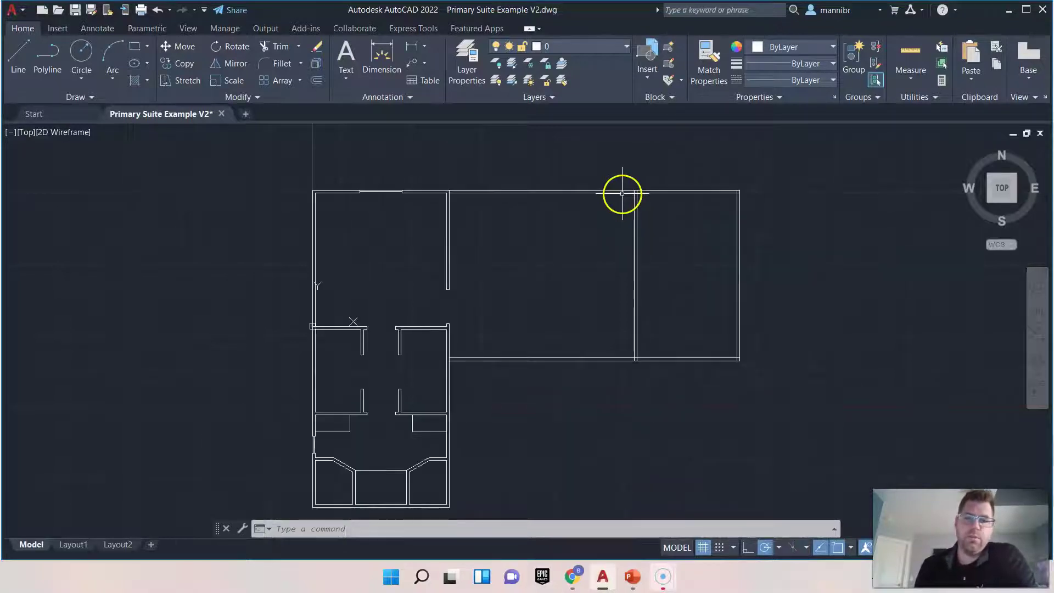
{"action": "scroll", "coordinate": [631, 190], "scroll_direction": "up", "scroll_amount": 3}
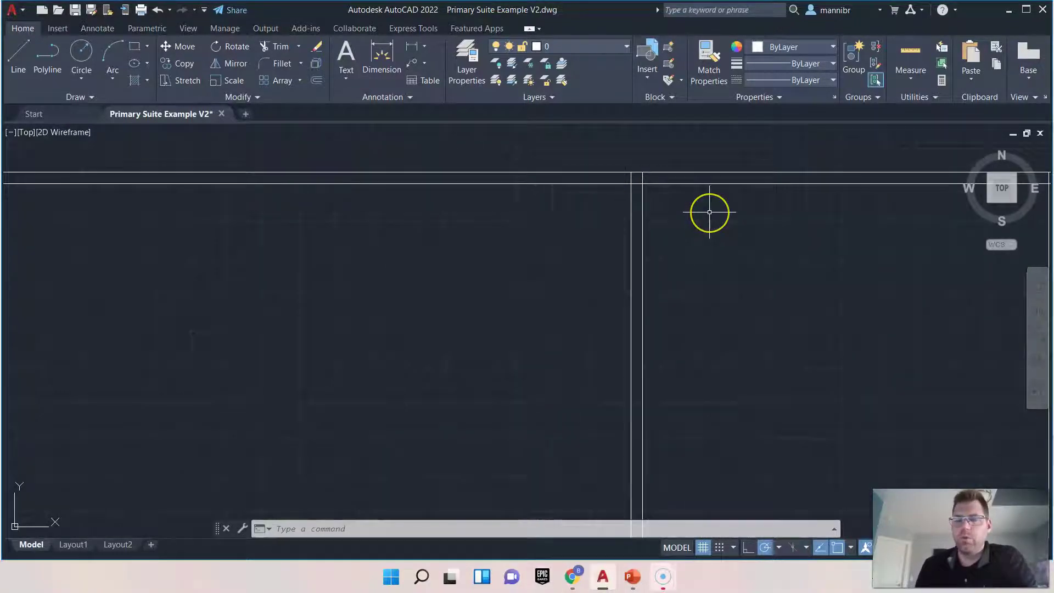
{"action": "scroll", "coordinate": [710, 212], "scroll_direction": "down", "scroll_amount": 1}
{"action": "middle_click_drag", "start_coordinate": [714, 222], "coordinate": [643, 264]}
{"action": "scroll", "coordinate": [574, 254], "scroll_direction": "up", "scroll_amount": 2}
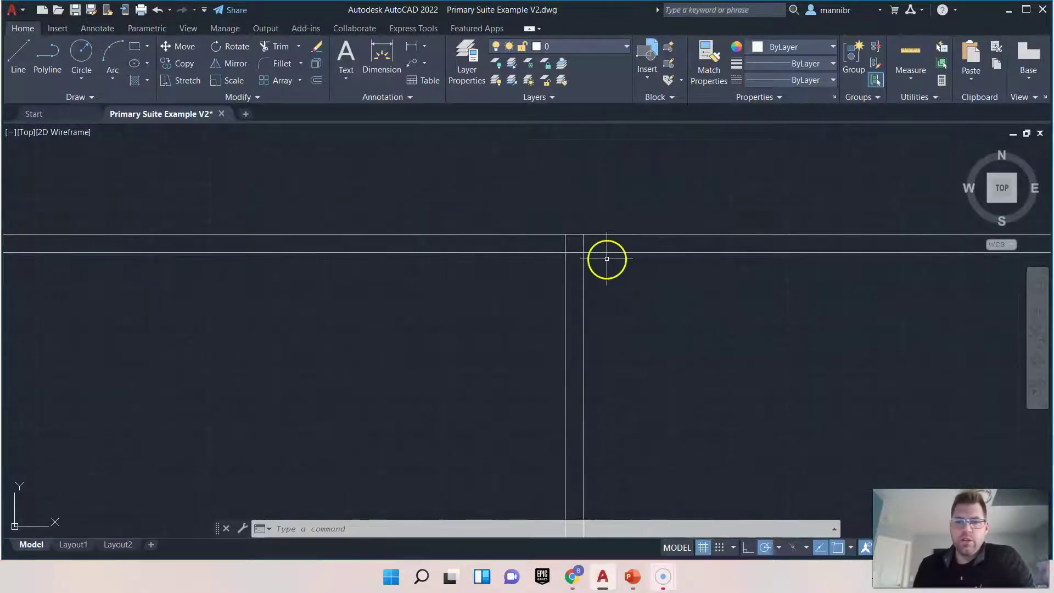
{"action": "left_click", "coordinate": [275, 48]}
{"action": "scroll", "coordinate": [577, 236], "scroll_direction": "up", "scroll_amount": 2}
{"action": "left_click", "coordinate": [626, 257]}
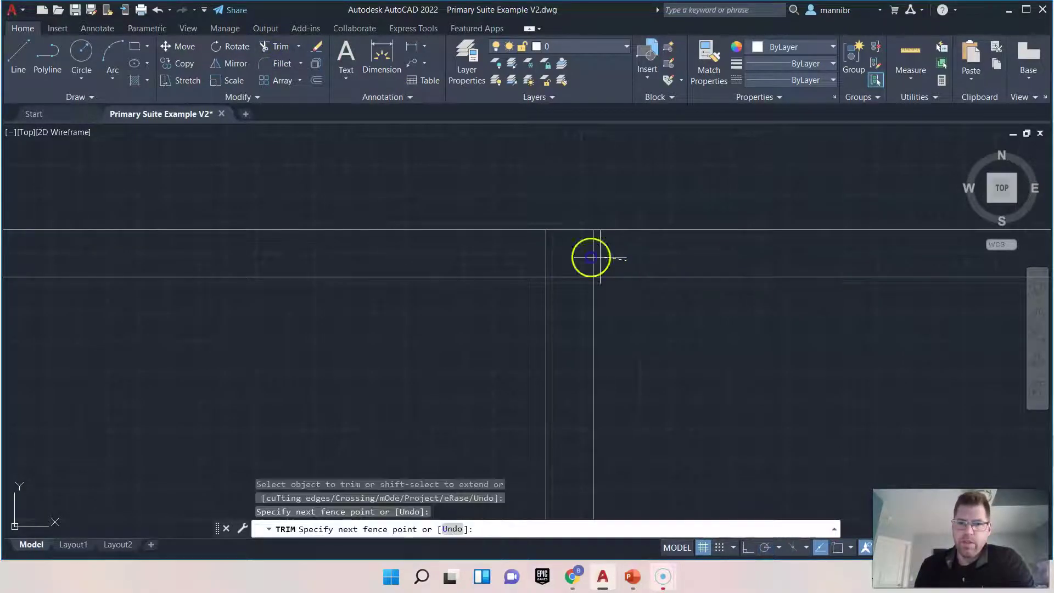
{"action": "key", "text": "Return"}
{"action": "scroll", "coordinate": [595, 341], "scroll_direction": "down", "scroll_amount": 2}
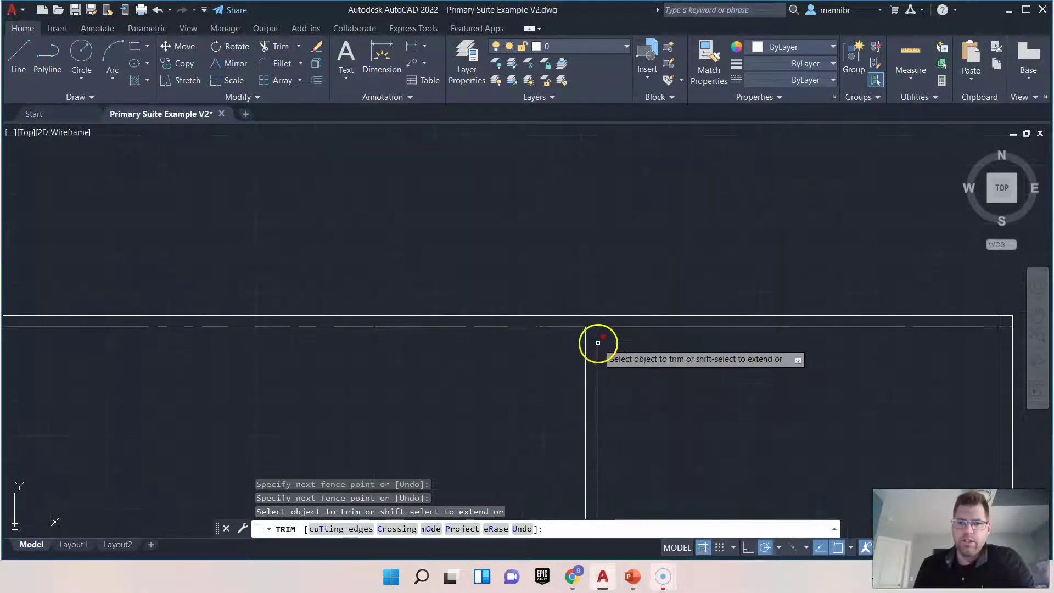
{"action": "middle_click_drag", "start_coordinate": [634, 388], "coordinate": [630, 141]}
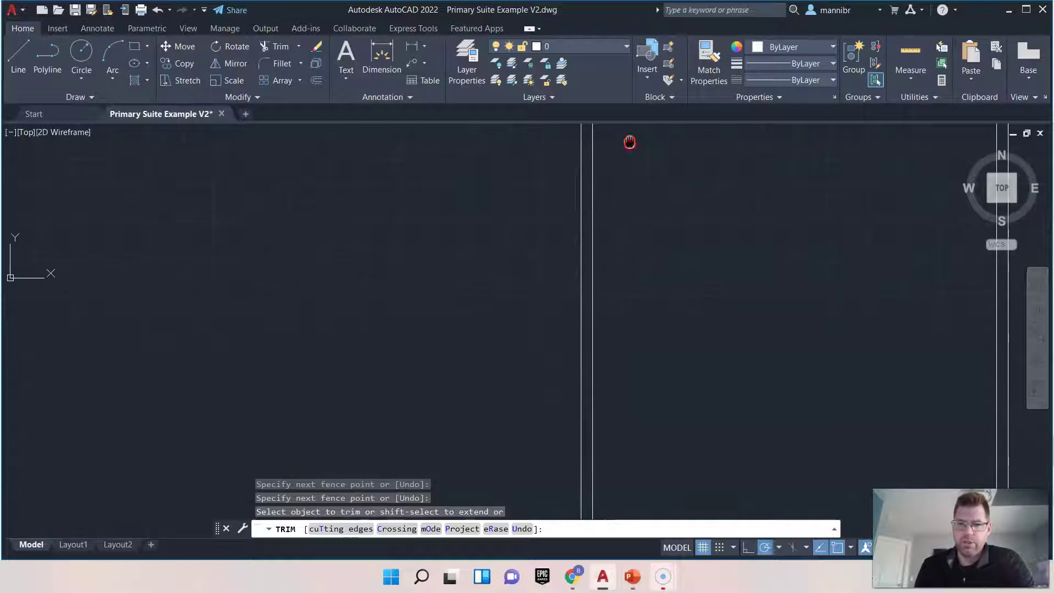
{"action": "scroll", "coordinate": [621, 207], "scroll_direction": "down", "scroll_amount": 3}
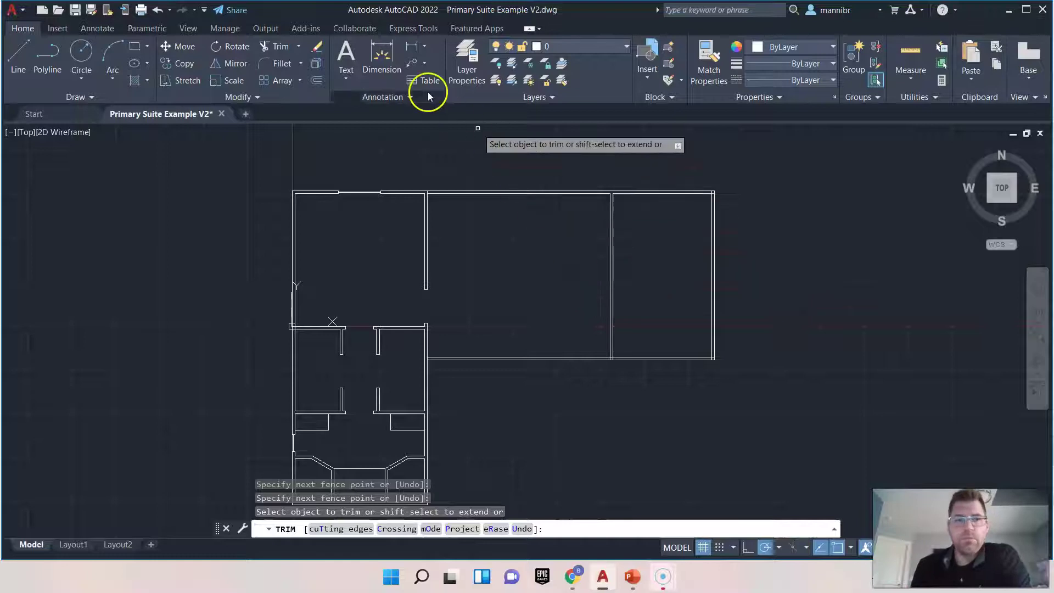
Trim the lower wall's inner line between the two faces of the dividing wall.
{"action": "left_click", "coordinate": [20, 51]}
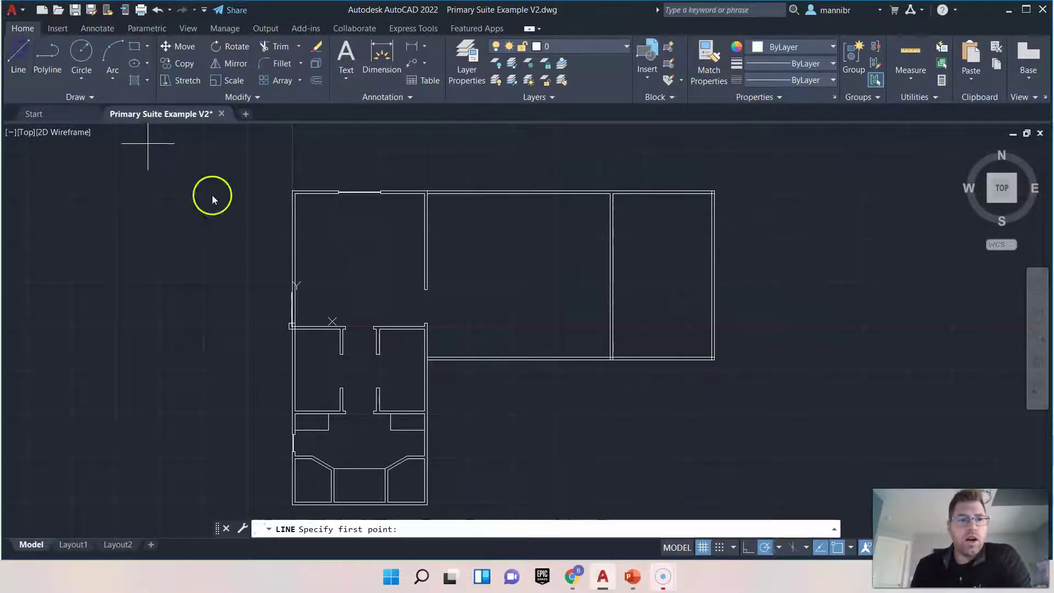
{"action": "scroll", "coordinate": [574, 348], "scroll_direction": "up", "scroll_amount": 4}
{"action": "scroll", "coordinate": [616, 353], "scroll_direction": "up", "scroll_amount": 2}
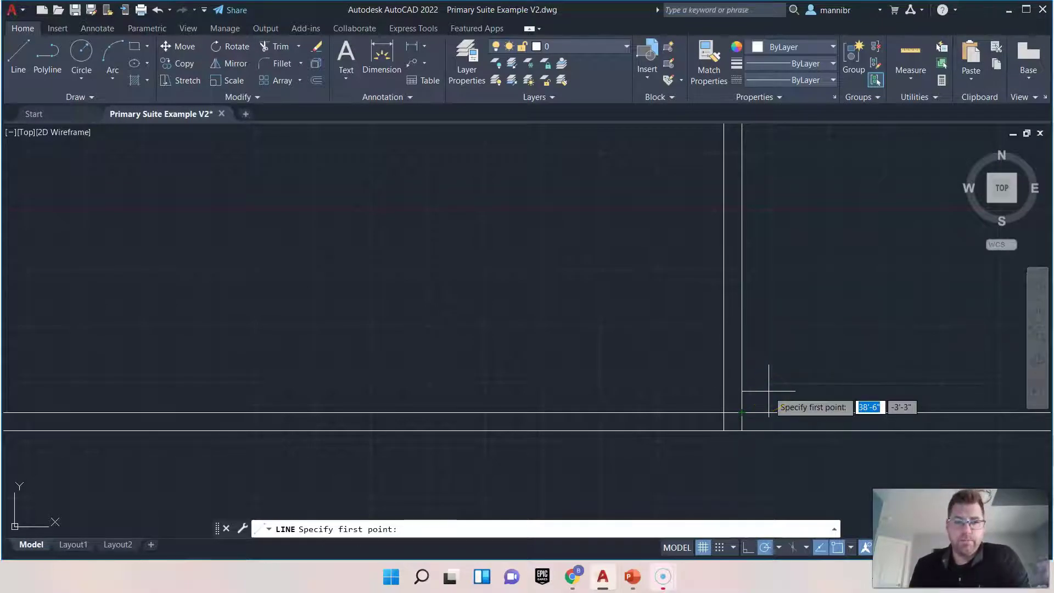
{"action": "scroll", "coordinate": [738, 421], "scroll_direction": "up", "scroll_amount": 4}
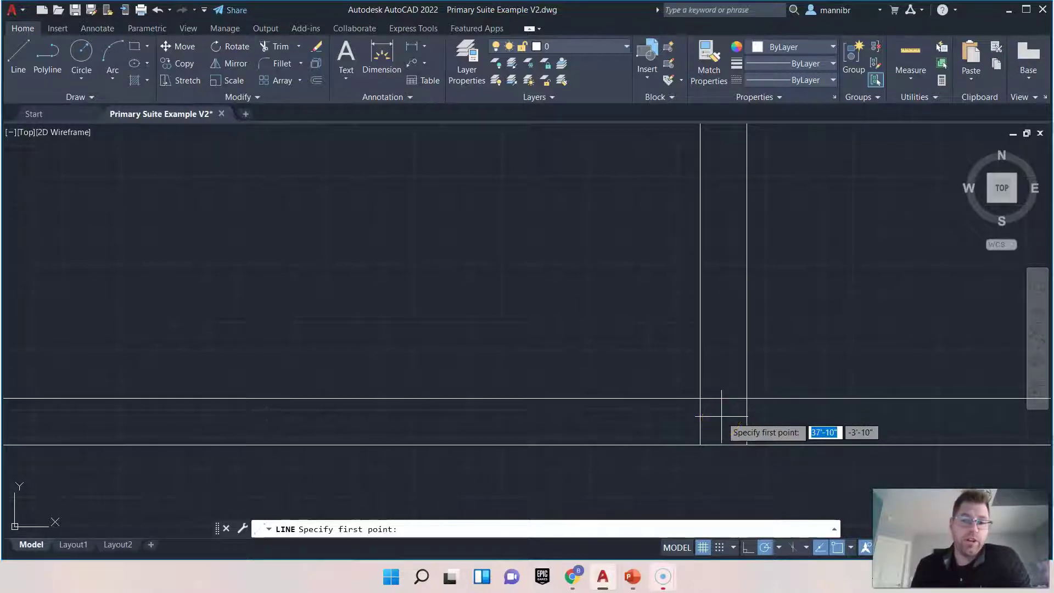
{"action": "left_click", "coordinate": [279, 46]}
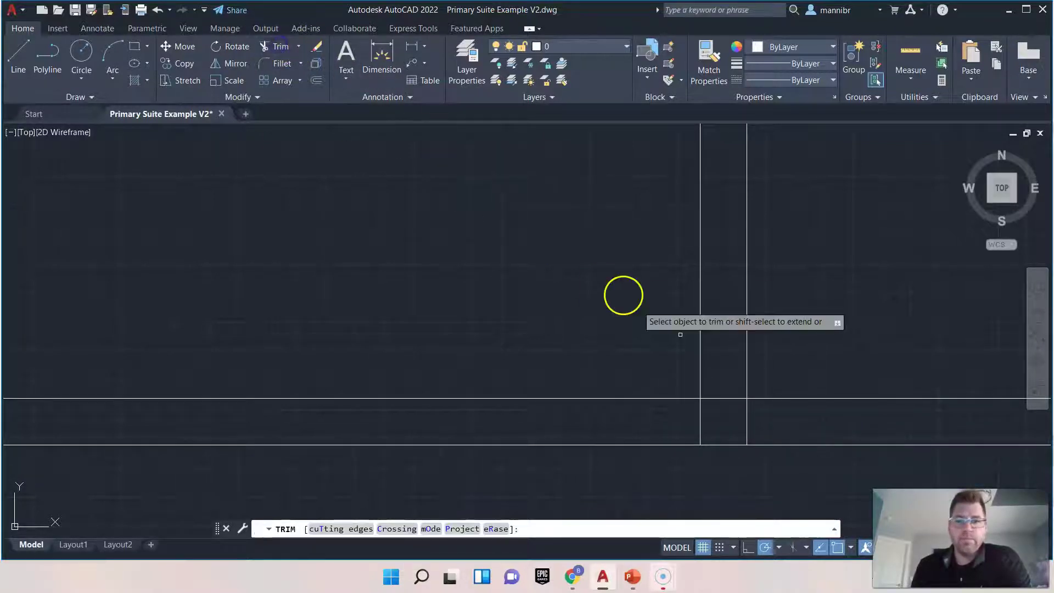
{"action": "left_click", "coordinate": [719, 376]}
{"action": "left_click", "coordinate": [721, 422]}
{"action": "key", "text": "Return"}
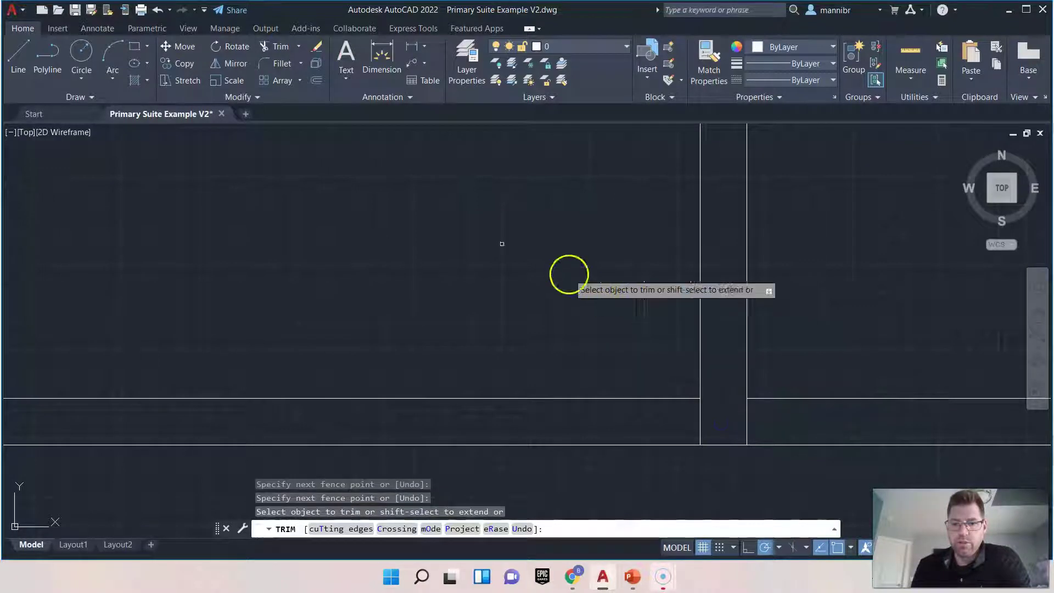
Draw a short line across the dividing wall's lower end, joining the two inner corners of the lower wall.
{"action": "left_click", "coordinate": [18, 49]}
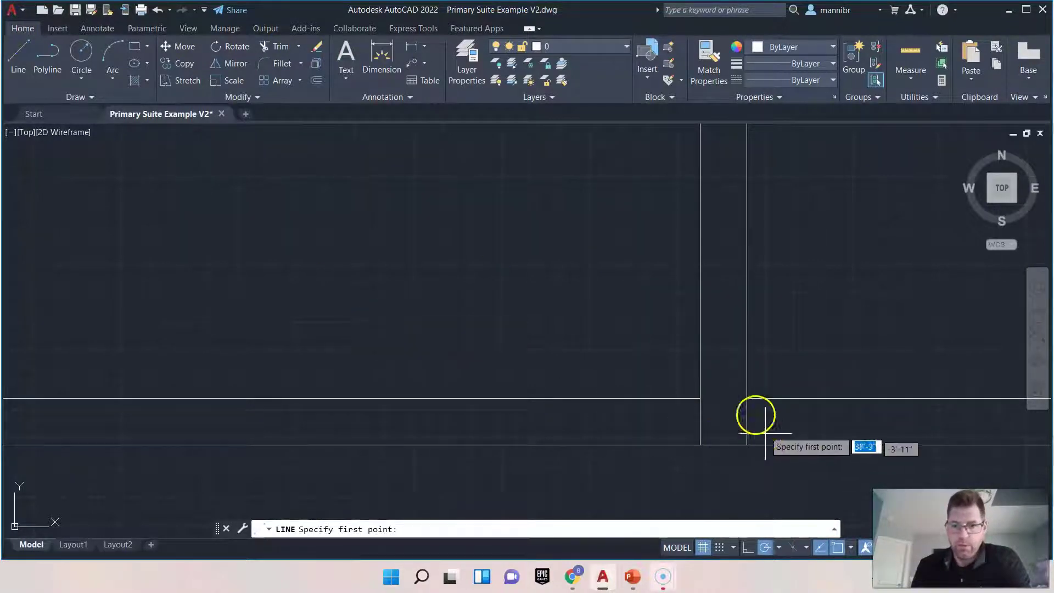
{"action": "left_click", "coordinate": [700, 398]}
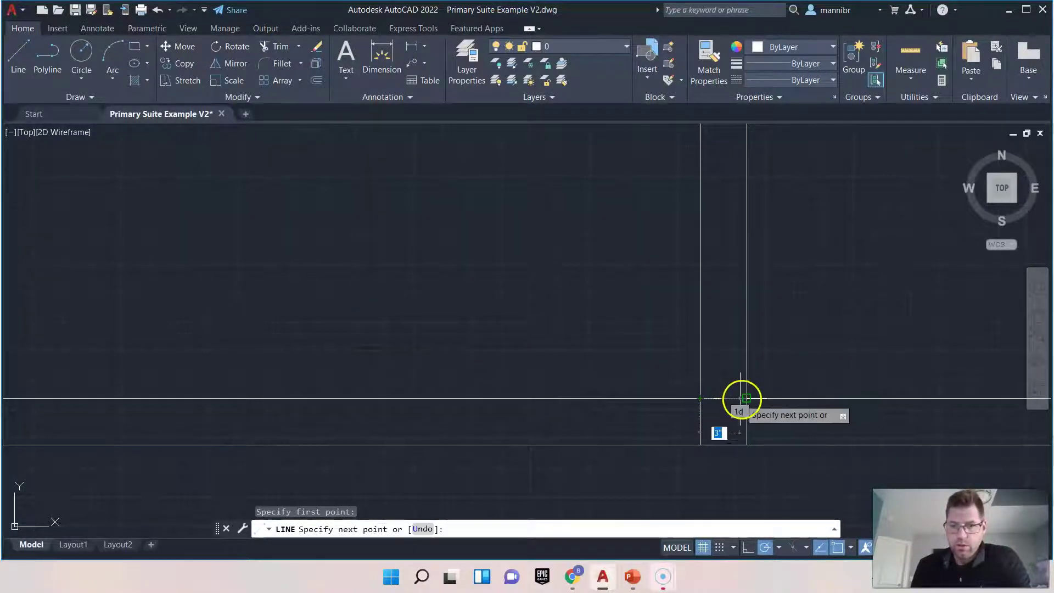
{"action": "left_click", "coordinate": [746, 399]}
{"action": "right_click", "coordinate": [801, 320]}
{"action": "left_click", "coordinate": [812, 327]}
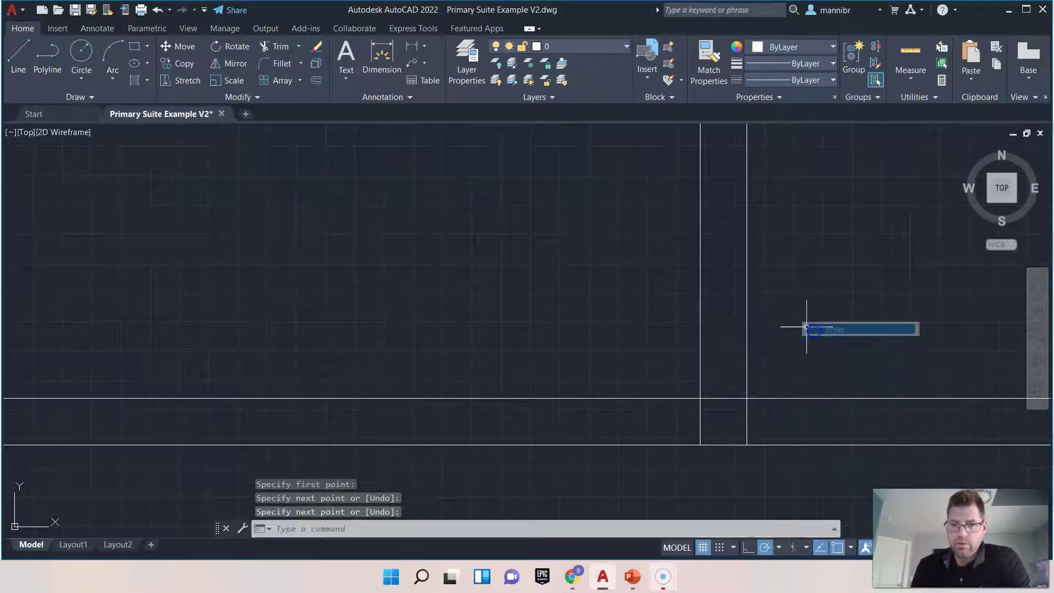
Offset the short line across the dividing wall's lower end 12 inches below and 12 inches above itself.
{"action": "left_click", "coordinate": [317, 83]}
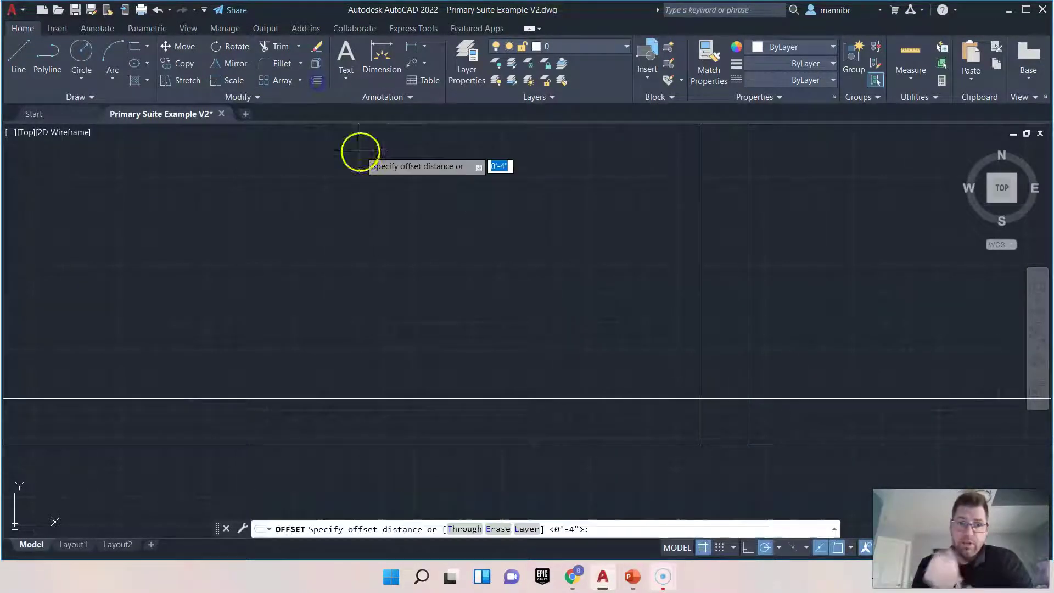
{"action": "key", "text": "Return"}
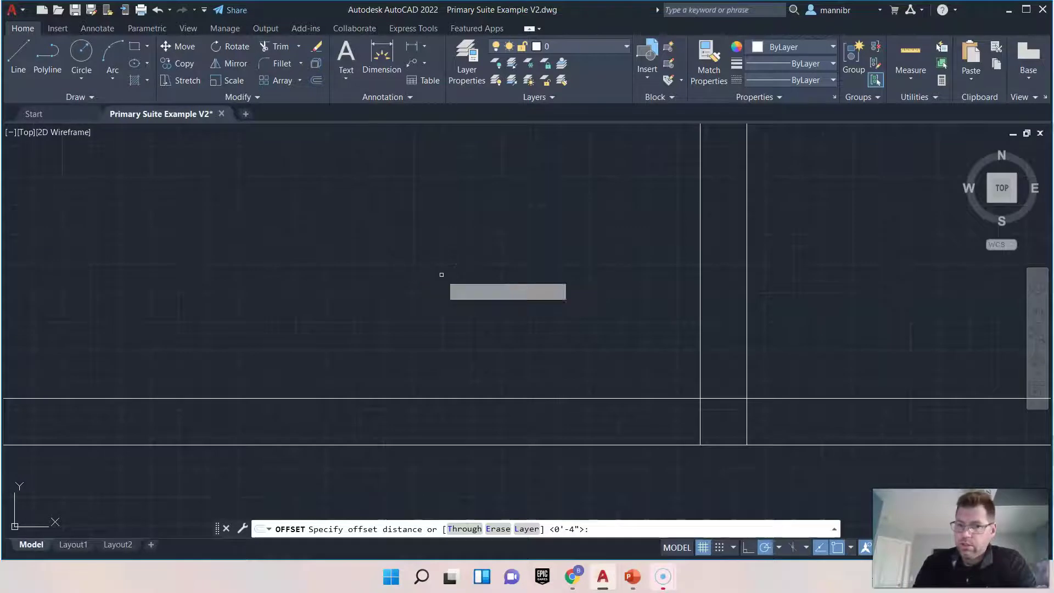
{"action": "left_click", "coordinate": [723, 398]}
{"action": "left_click", "coordinate": [742, 402]}
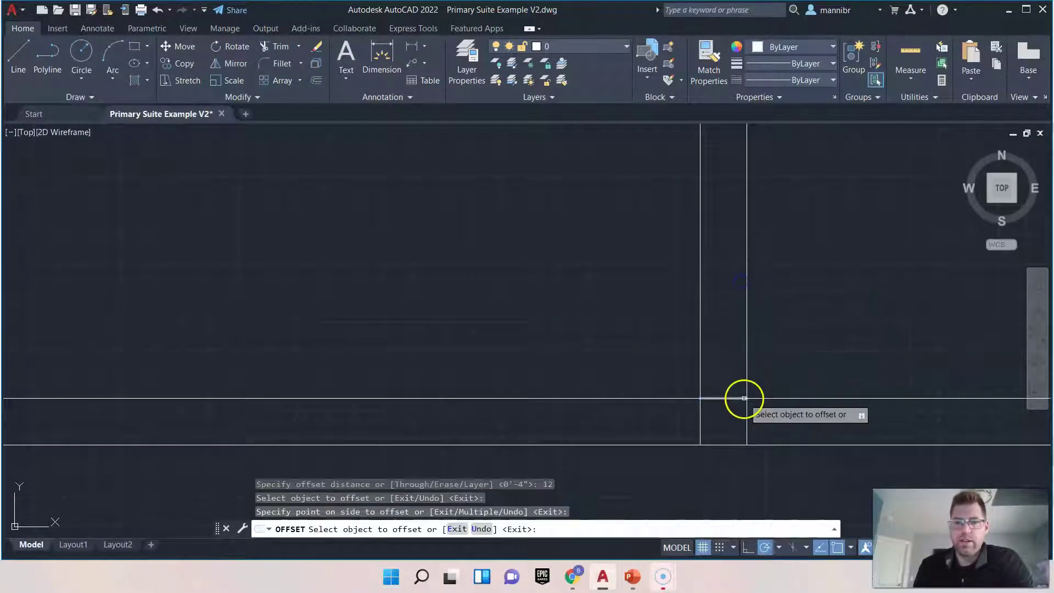
{"action": "left_click", "coordinate": [722, 398]}
{"action": "left_click", "coordinate": [736, 309]}
{"action": "scroll", "coordinate": [824, 283], "scroll_direction": "down", "scroll_amount": 5}
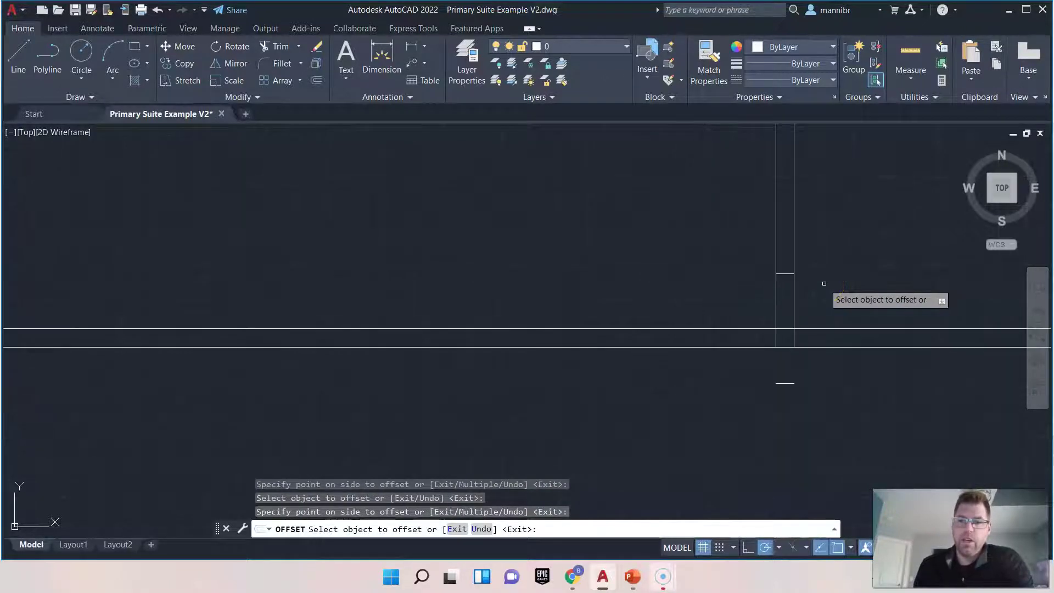
{"action": "middle_click_drag", "start_coordinate": [826, 188], "coordinate": [759, 320]}
{"action": "scroll", "coordinate": [646, 477], "scroll_direction": "up", "scroll_amount": 5}
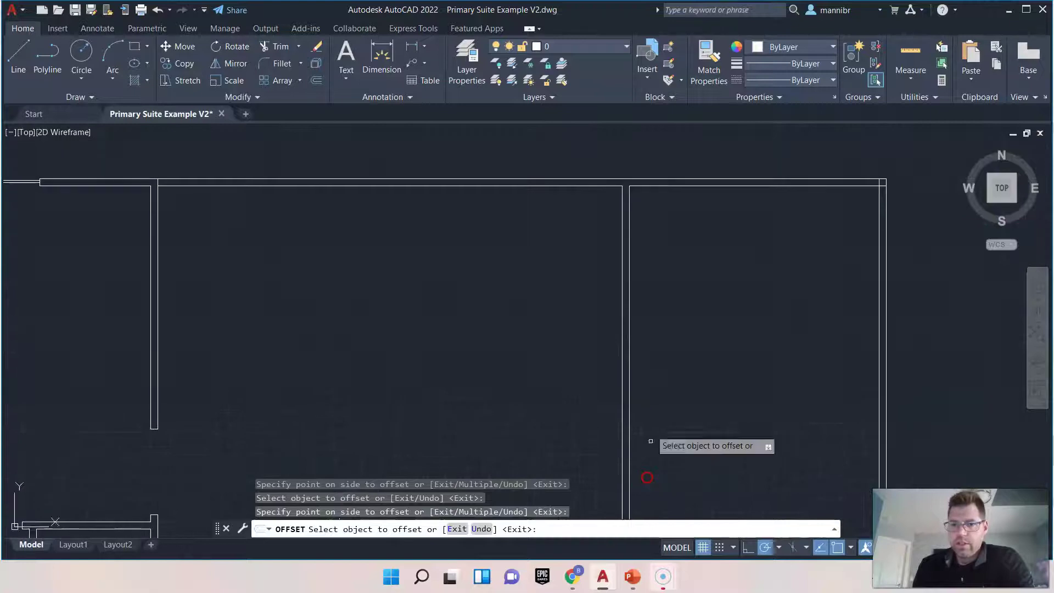
{"action": "middle_click_drag", "start_coordinate": [641, 160], "coordinate": [642, 431]}
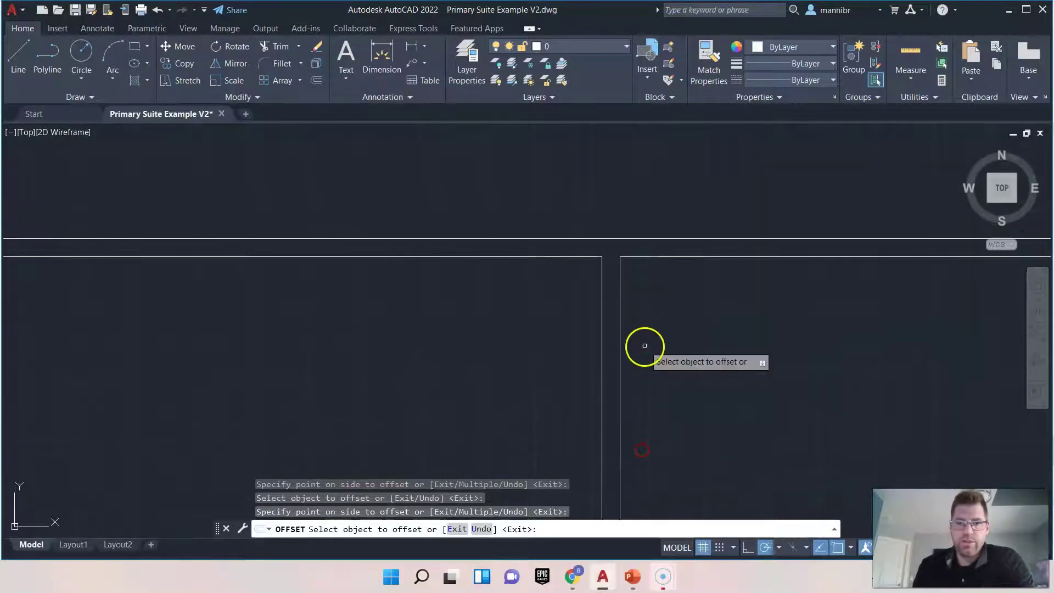
{"action": "right_click", "coordinate": [676, 296]}
{"action": "left_click", "coordinate": [695, 302]}
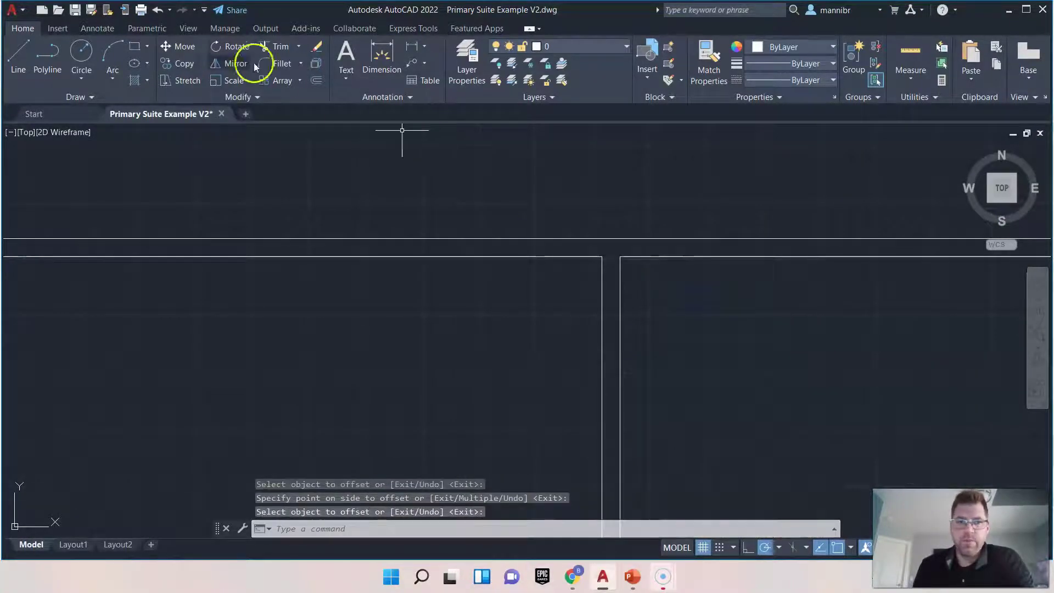
Draw a short line across the dividing wall's upper end, joining the two inner corners of the upper wall.
{"action": "left_click", "coordinate": [11, 57]}
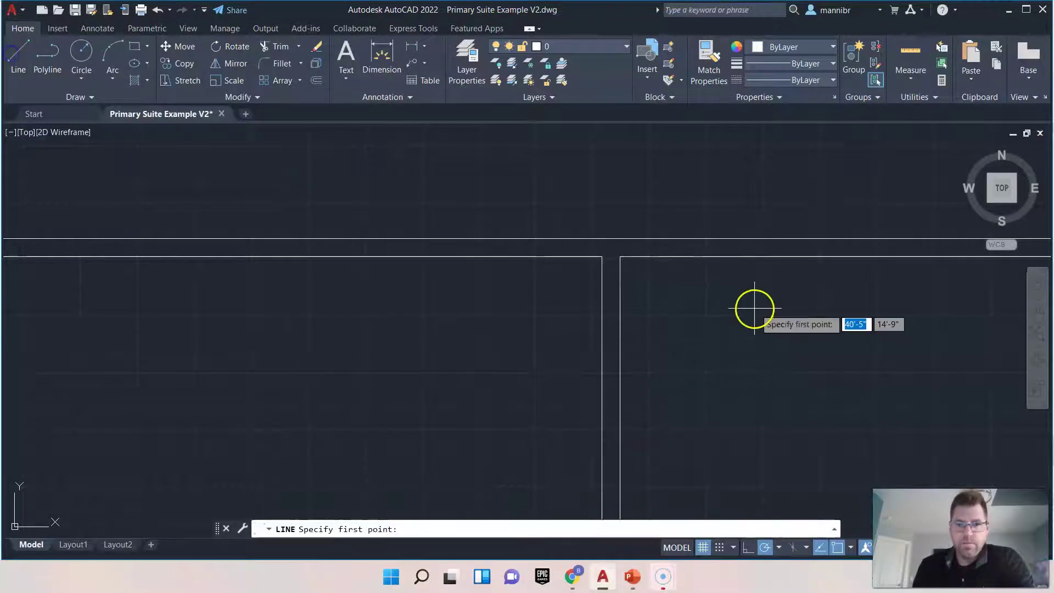
{"action": "left_click", "coordinate": [602, 256]}
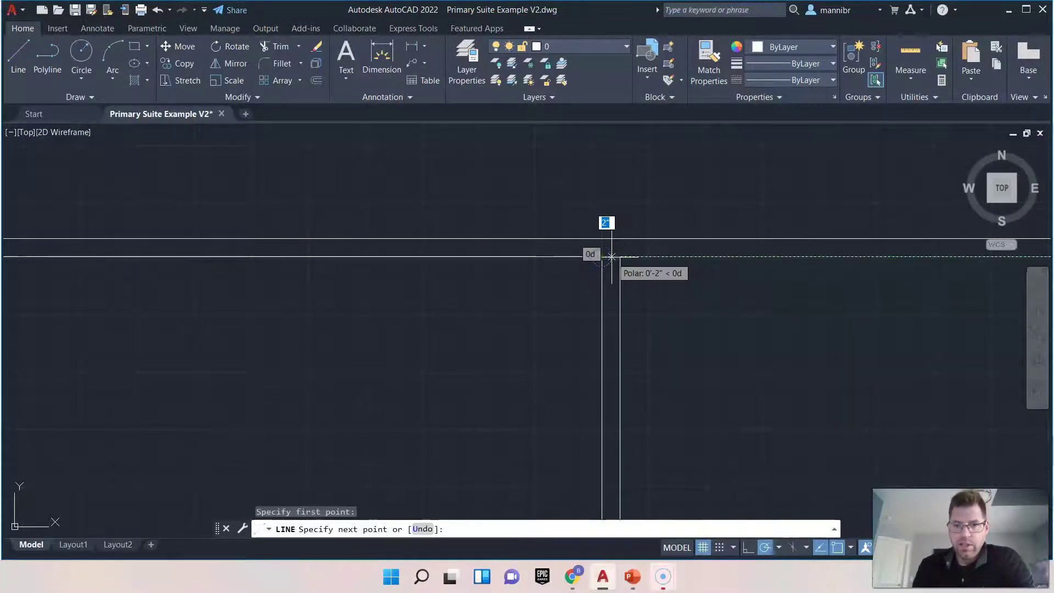
{"action": "left_click", "coordinate": [619, 256]}
{"action": "right_click", "coordinate": [744, 299]}
{"action": "left_click", "coordinate": [779, 309]}
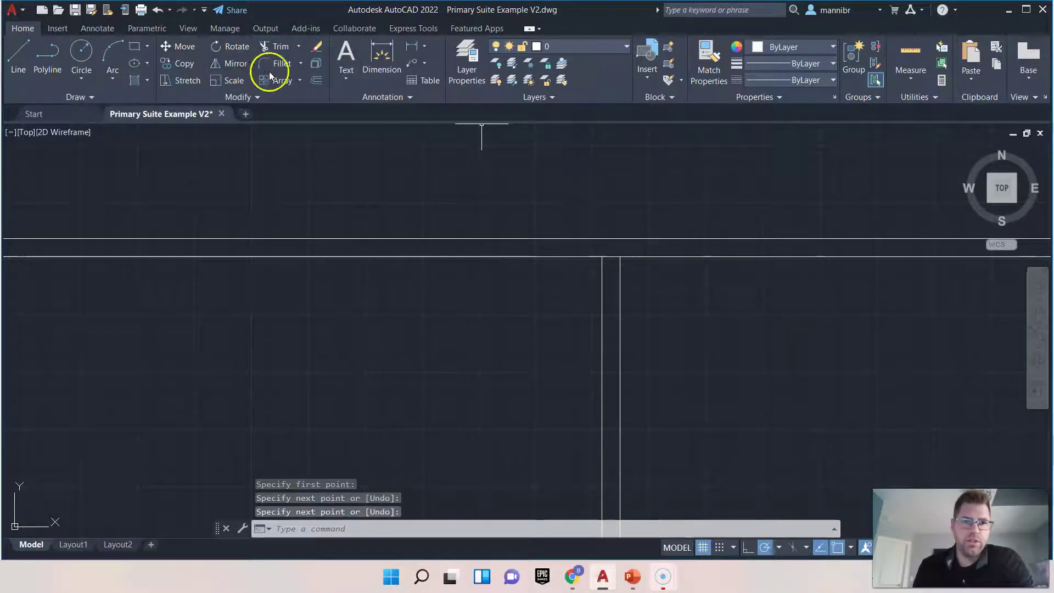
Offset the short line across the dividing wall's upper end 12 inches downward.
{"action": "left_click", "coordinate": [315, 82]}
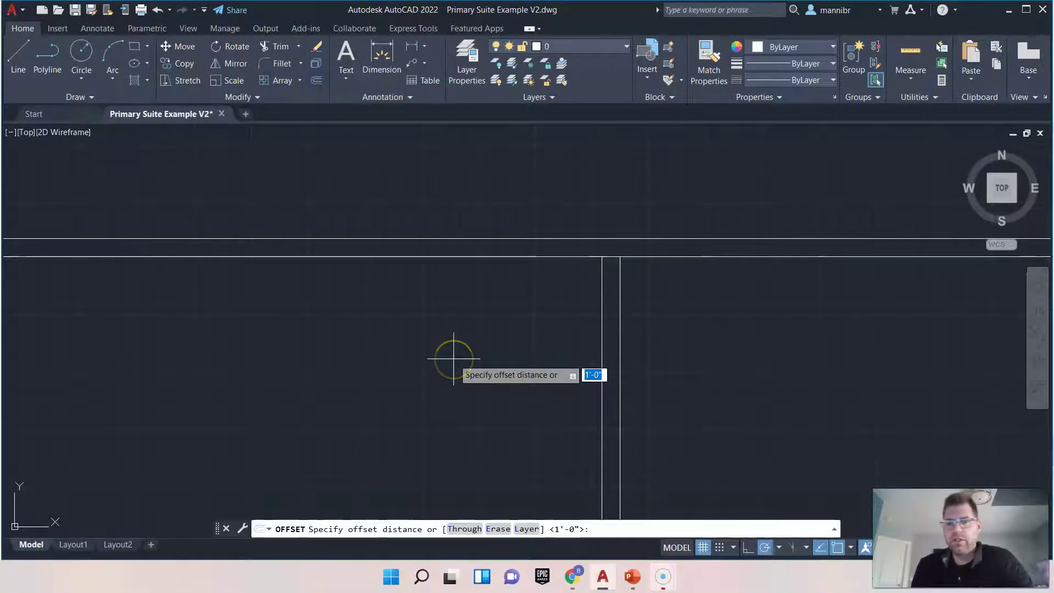
{"action": "key", "text": "Return"}
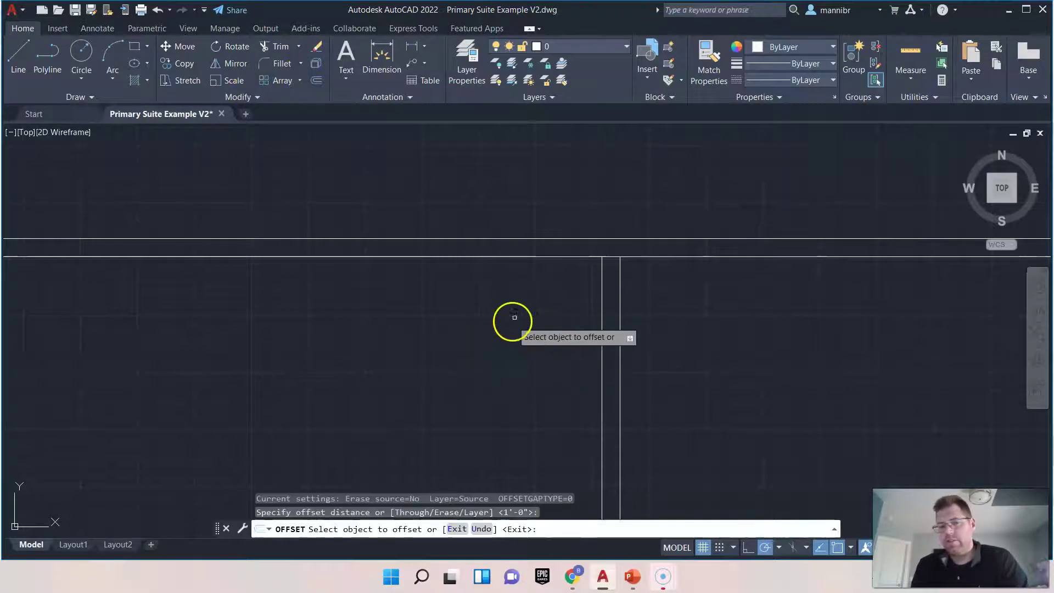
{"action": "left_click", "coordinate": [615, 256]}
{"action": "left_click", "coordinate": [685, 329]}
{"action": "right_click", "coordinate": [676, 329]}
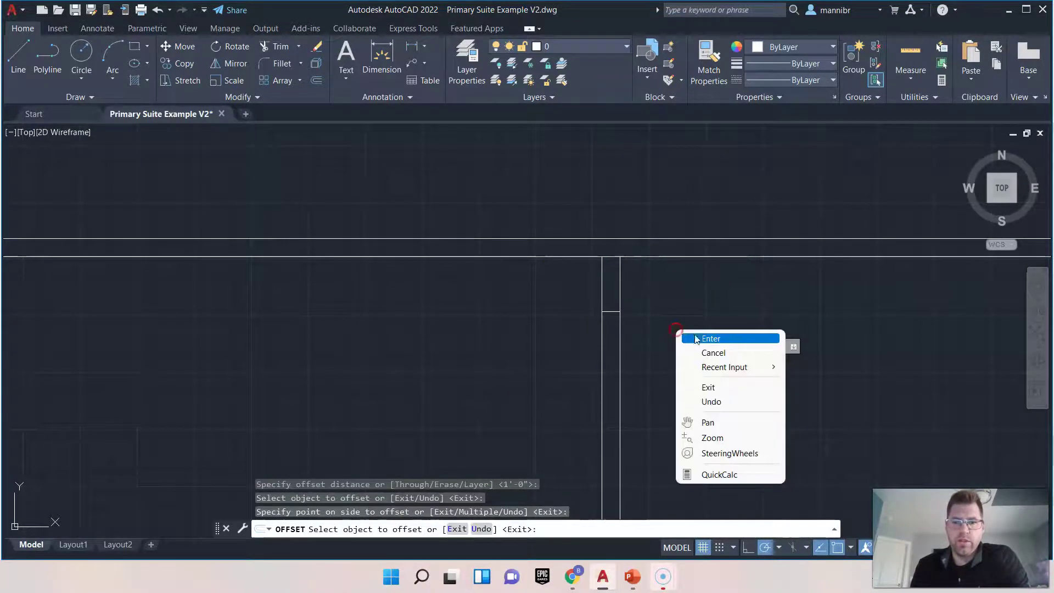
{"action": "left_click", "coordinate": [695, 338]}
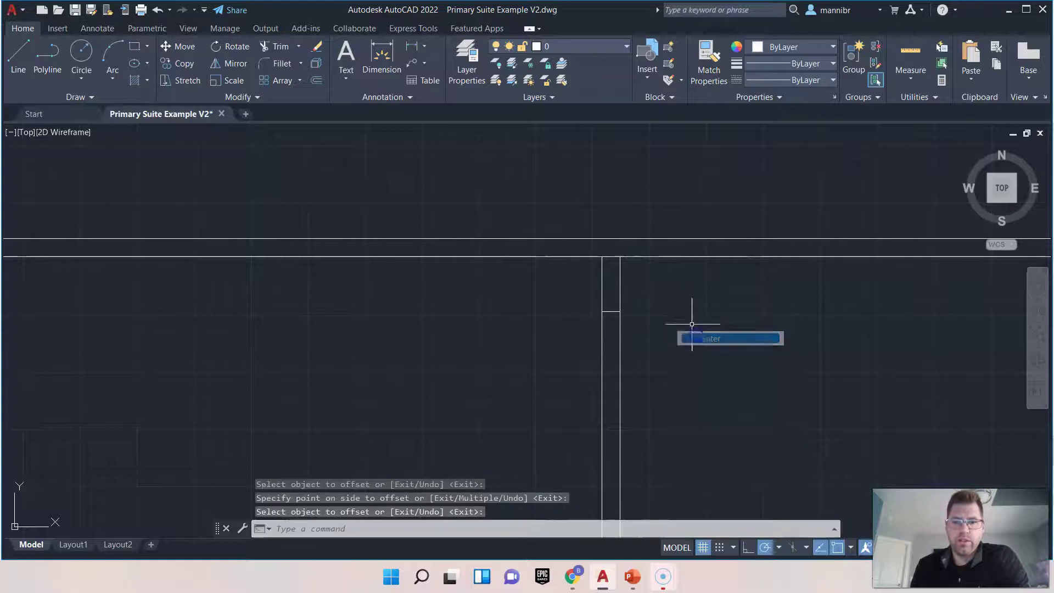
Trim both faces of the dividing wall between the upper and lower offset lines to open the passage.
{"action": "left_click", "coordinate": [280, 53]}
{"action": "scroll", "coordinate": [501, 432], "scroll_direction": "down", "scroll_amount": 5}
{"action": "middle_click_drag", "start_coordinate": [560, 426], "coordinate": [595, 237]}
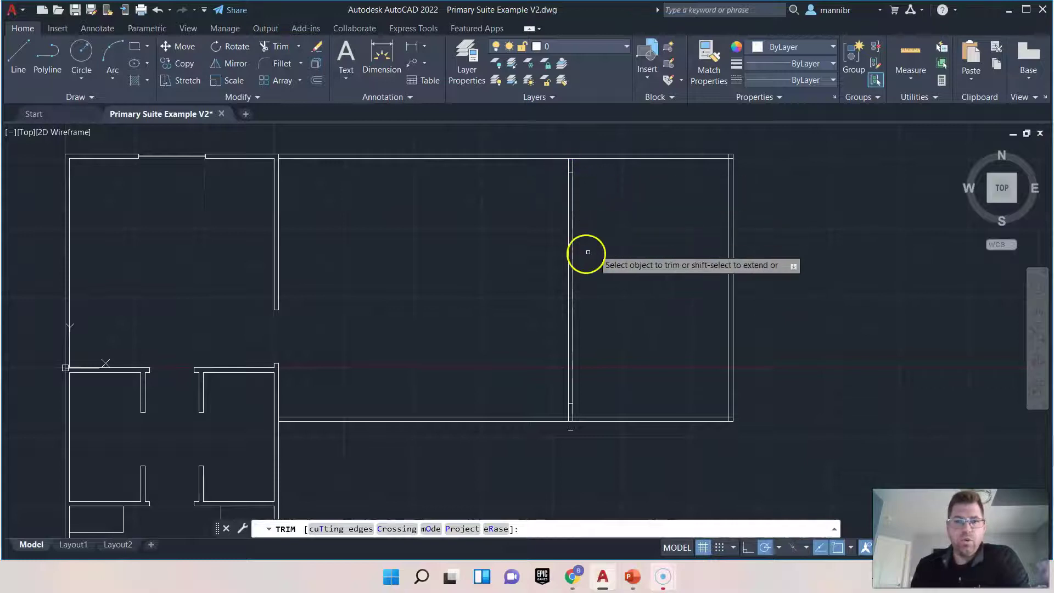
{"action": "left_click", "coordinate": [282, 53]}
{"action": "left_click", "coordinate": [602, 275]}
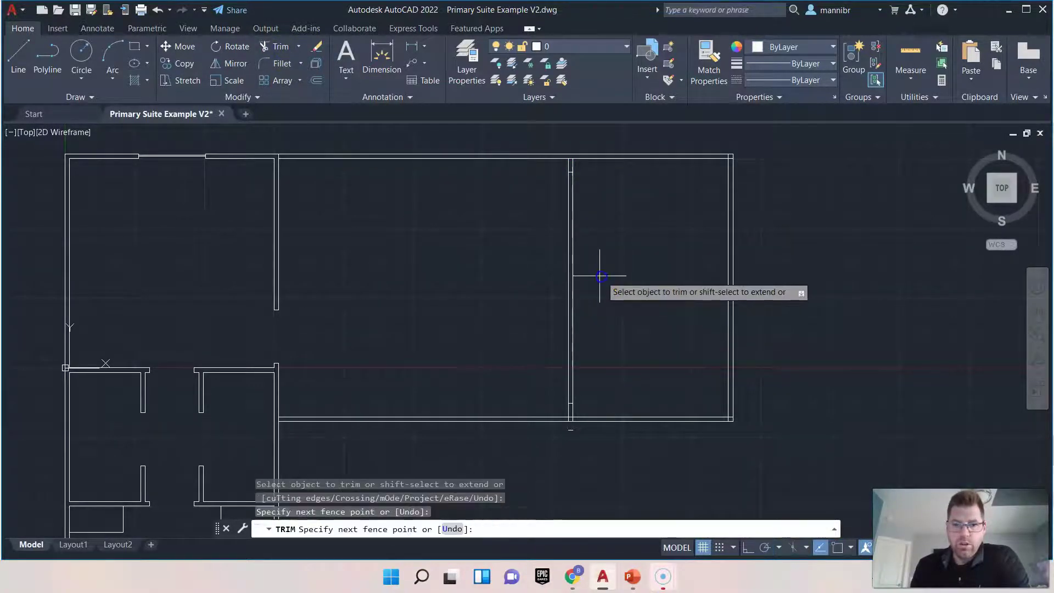
{"action": "left_click", "coordinate": [540, 276]}
{"action": "key", "text": "Return"}
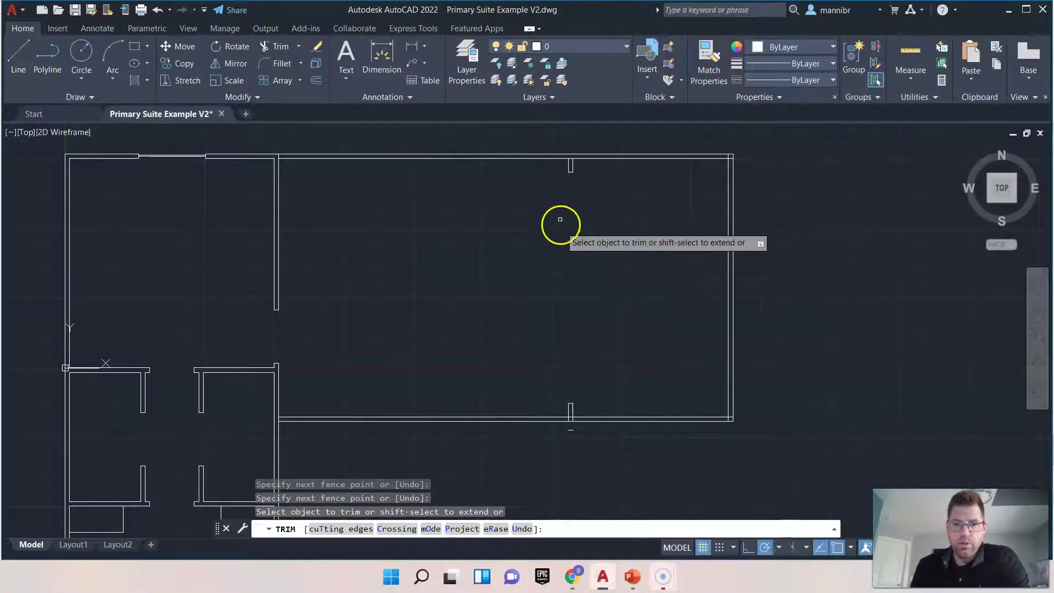
Trim the short line closing the upper wall stub where it meets the upper wall's inner line.
{"action": "scroll", "coordinate": [557, 223], "scroll_direction": "up", "scroll_amount": 5}
{"action": "middle_click_drag", "start_coordinate": [584, 269], "coordinate": [570, 470]}
{"action": "scroll", "coordinate": [620, 311], "scroll_direction": "up", "scroll_amount": 5}
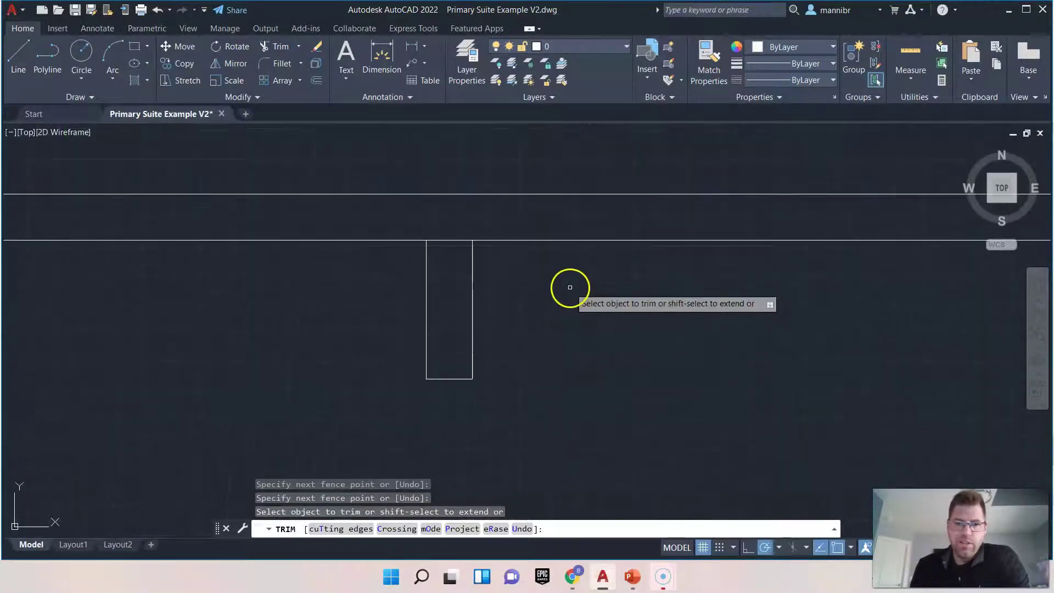
{"action": "left_click", "coordinate": [455, 218]}
{"action": "left_click", "coordinate": [443, 265]}
{"action": "key", "text": "Return"}
Trim the overlapping segments where the lower wall stub meets the lower wall, and remove the stray short line below the wall.
{"action": "scroll", "coordinate": [518, 353], "scroll_direction": "down", "scroll_amount": 4}
{"action": "middle_click_drag", "start_coordinate": [565, 392], "coordinate": [584, 146]}
{"action": "scroll", "coordinate": [556, 426], "scroll_direction": "down", "scroll_amount": 6}
{"action": "middle_click_drag", "start_coordinate": [559, 426], "coordinate": [571, 264]}
{"action": "scroll", "coordinate": [558, 314], "scroll_direction": "up", "scroll_amount": 2}
{"action": "scroll", "coordinate": [555, 306], "scroll_direction": "up", "scroll_amount": 6}
{"action": "middle_click_drag", "start_coordinate": [682, 400], "coordinate": [685, 170]}
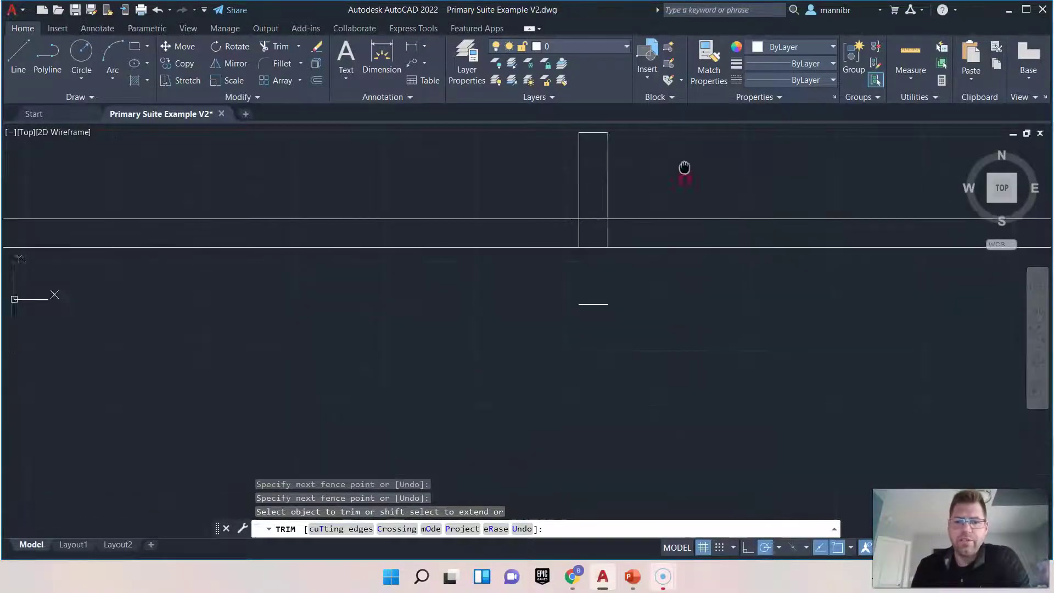
{"action": "left_click", "coordinate": [590, 203]}
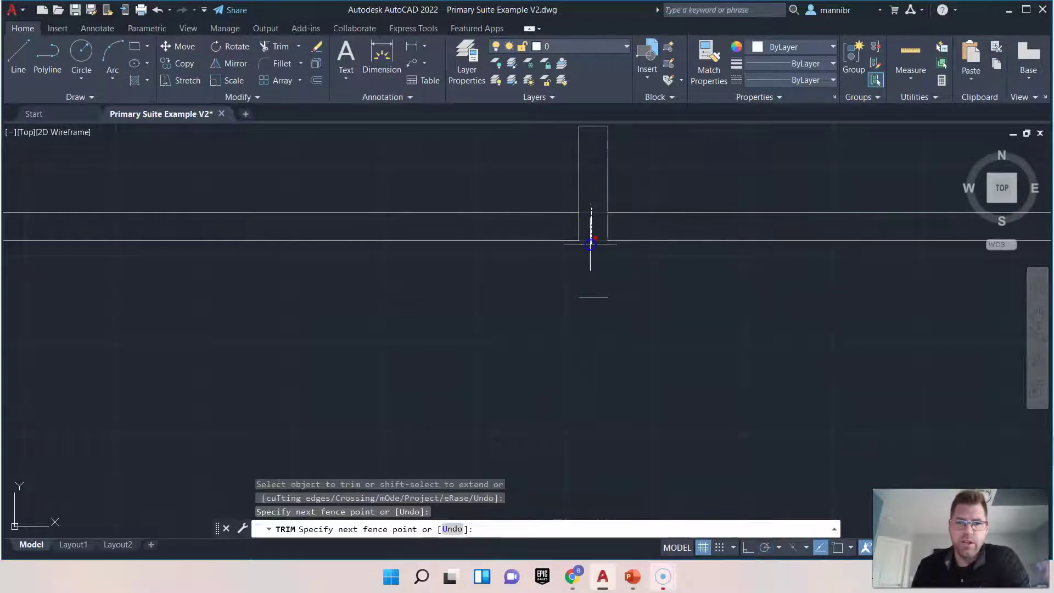
{"action": "key", "text": "Return"}
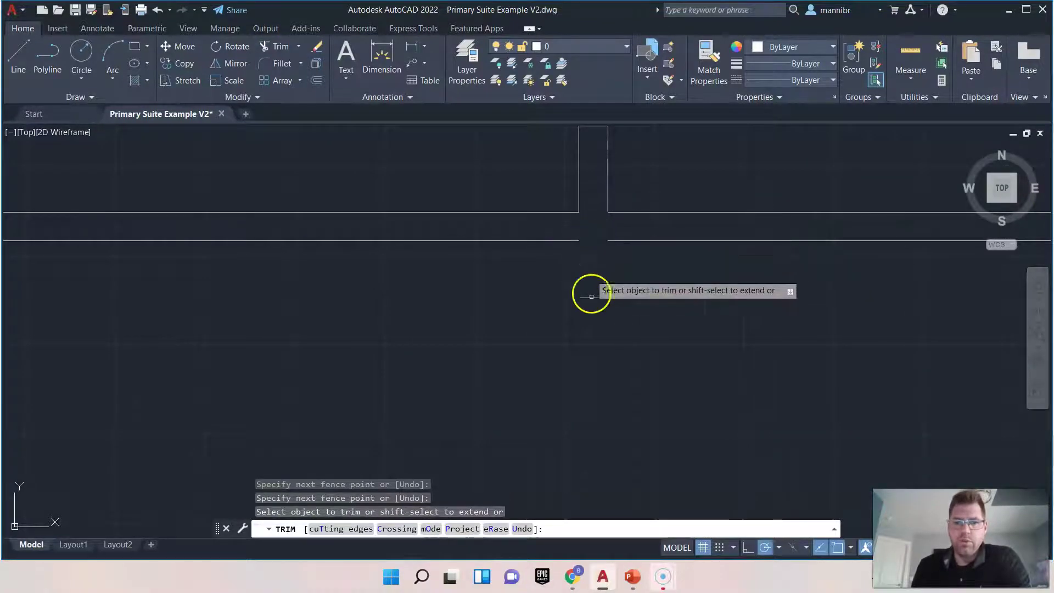
{"action": "right_click", "coordinate": [649, 273]}
{"action": "left_click", "coordinate": [684, 282]}
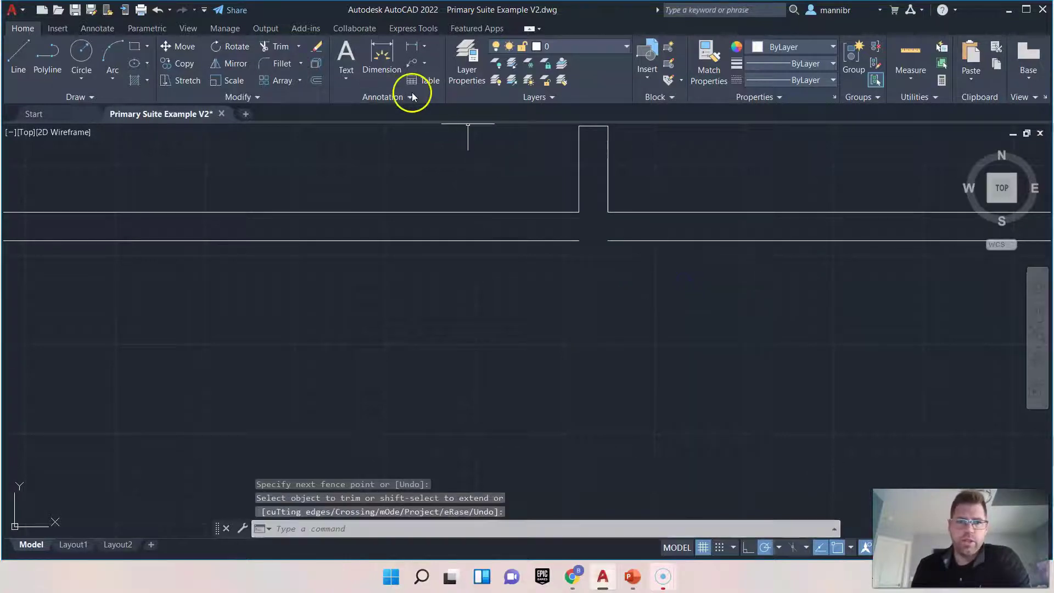
Try to extend the lower wall's outer line across the gap below the wall stub.
{"action": "left_click", "coordinate": [278, 48]}
{"action": "left_click", "coordinate": [299, 48]}
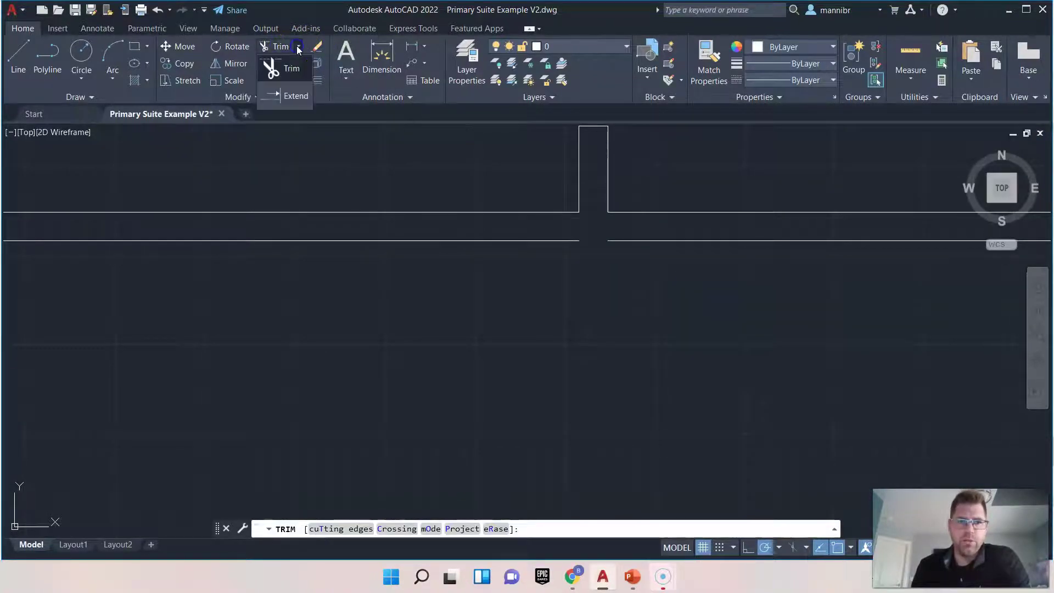
{"action": "left_click", "coordinate": [287, 98]}
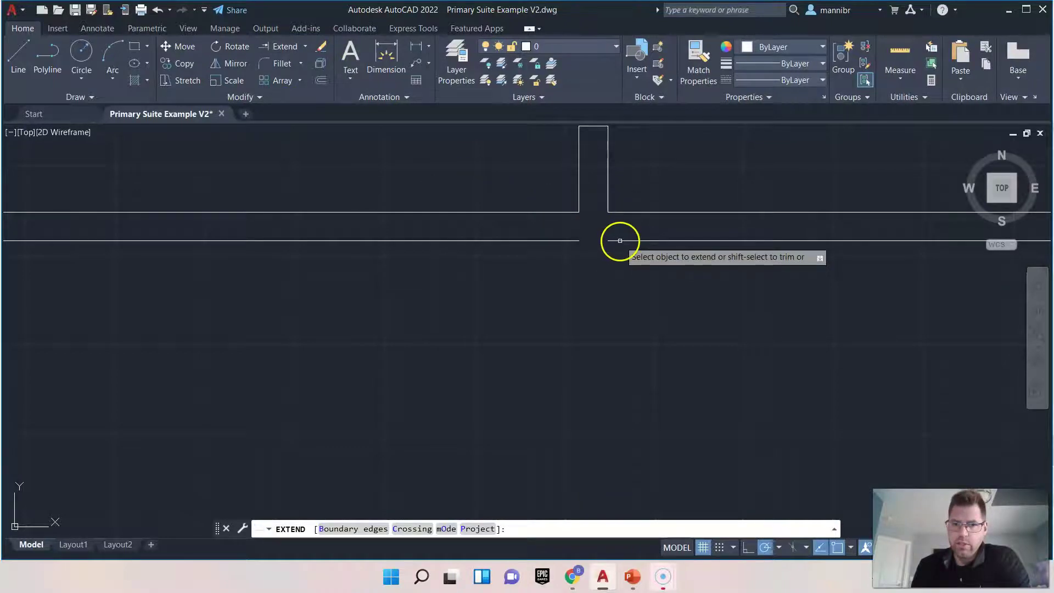
{"action": "left_click", "coordinate": [583, 237]}
{"action": "left_click", "coordinate": [593, 240]}
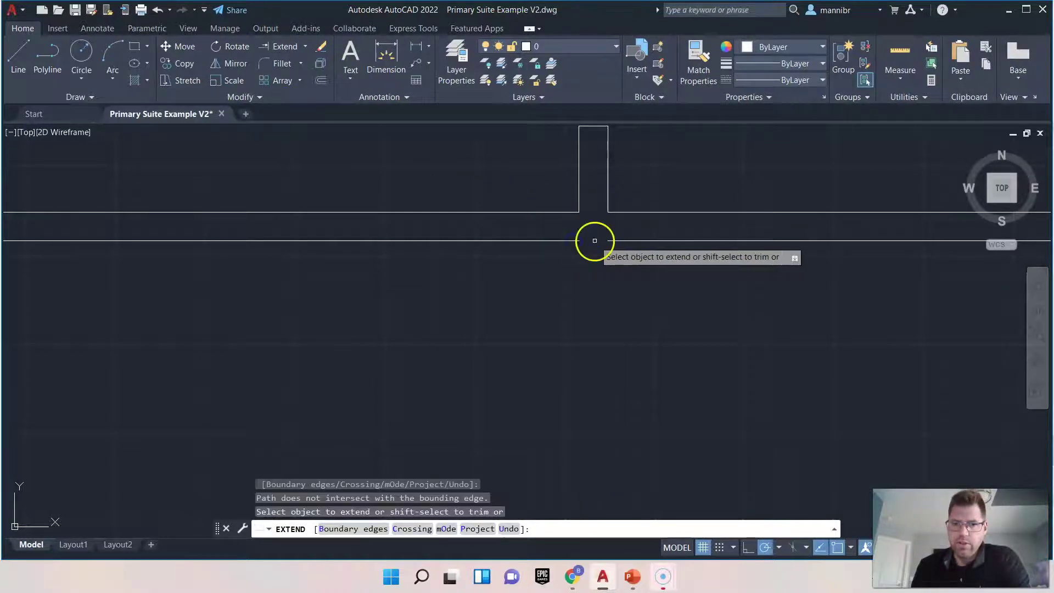
Draw a line between the open ends of the lower wall's outer line to close the gap below the stub.
{"action": "left_click", "coordinate": [20, 52]}
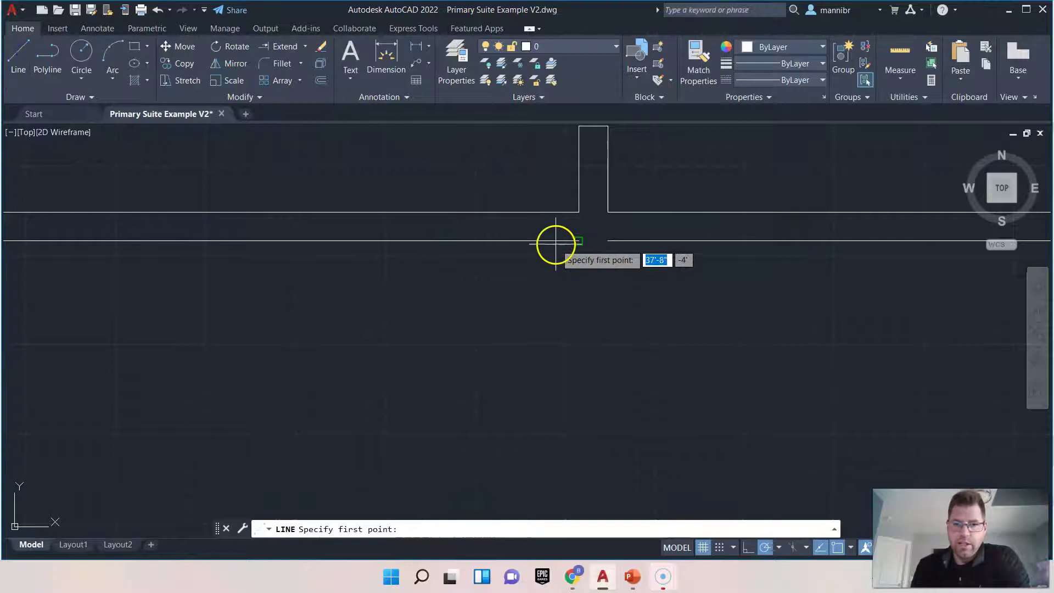
{"action": "left_click", "coordinate": [578, 241]}
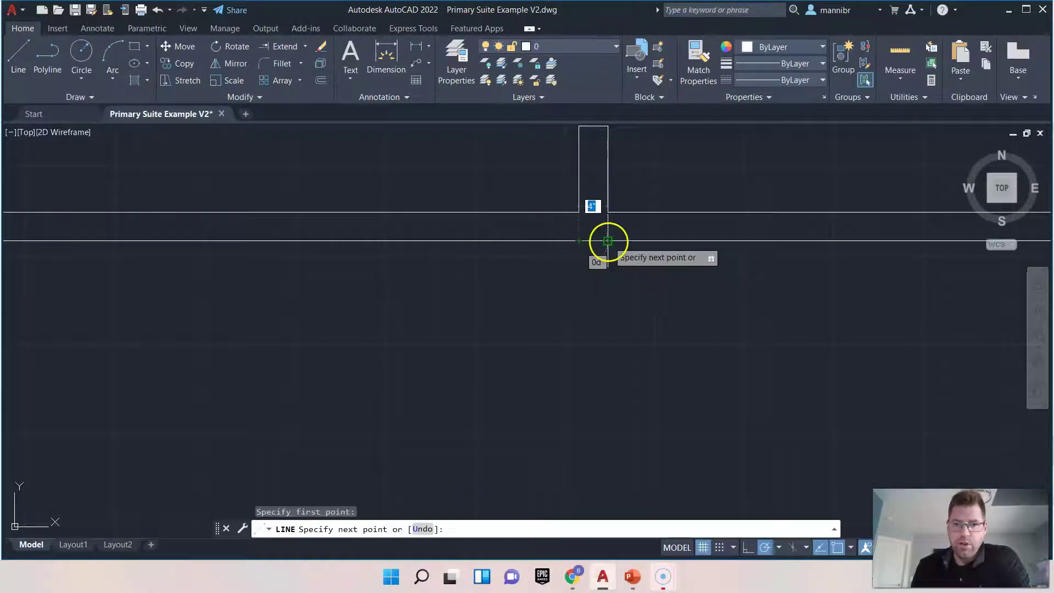
{"action": "left_click", "coordinate": [608, 241]}
{"action": "right_click", "coordinate": [574, 268]}
{"action": "left_click", "coordinate": [584, 275]}
Trim the line crossing the upper wall where the original bedroom's wall meets the first new room.
{"action": "scroll", "coordinate": [583, 273], "scroll_direction": "down", "scroll_amount": 4}
{"action": "scroll", "coordinate": [782, 188], "scroll_direction": "down", "scroll_amount": 3}
{"action": "middle_click_drag", "start_coordinate": [771, 185], "coordinate": [560, 400]}
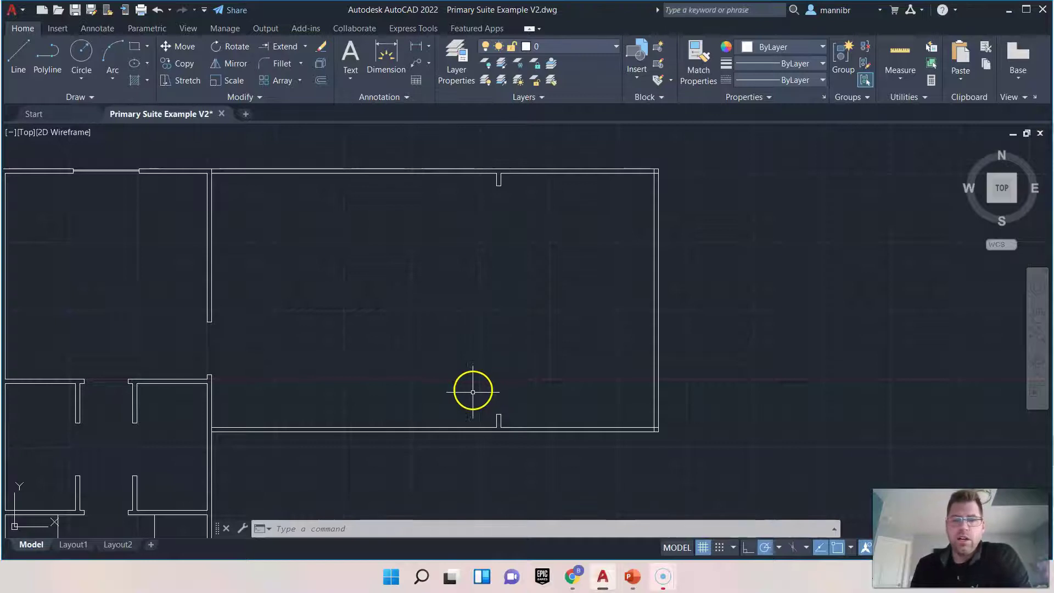
{"action": "left_click", "coordinate": [394, 346]}
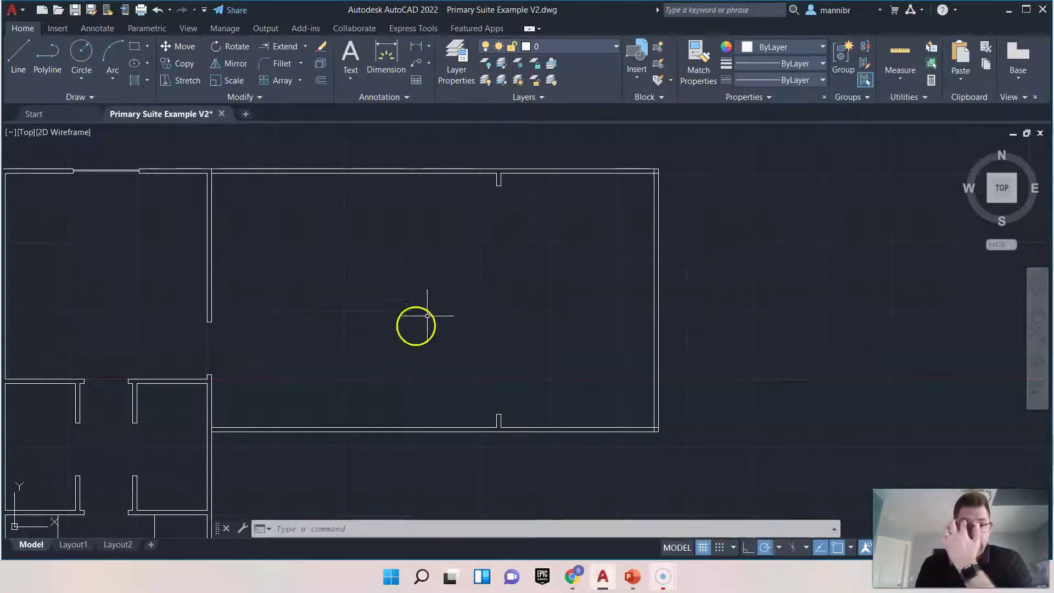
{"action": "scroll", "coordinate": [268, 190], "scroll_direction": "up", "scroll_amount": 2}
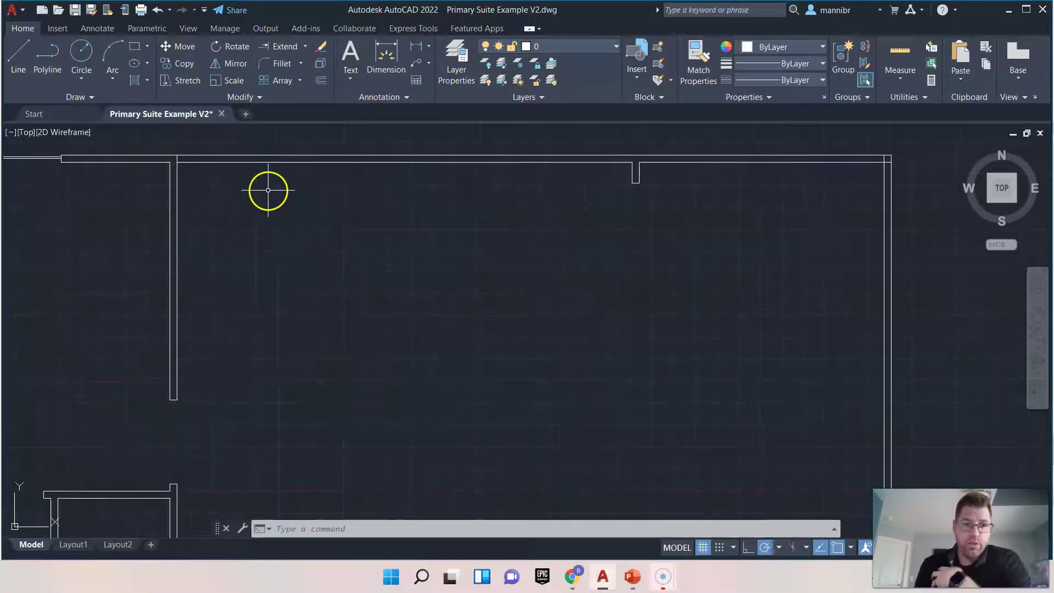
{"action": "middle_click_drag", "start_coordinate": [251, 186], "coordinate": [565, 275]}
{"action": "scroll", "coordinate": [546, 276], "scroll_direction": "up", "scroll_amount": 3}
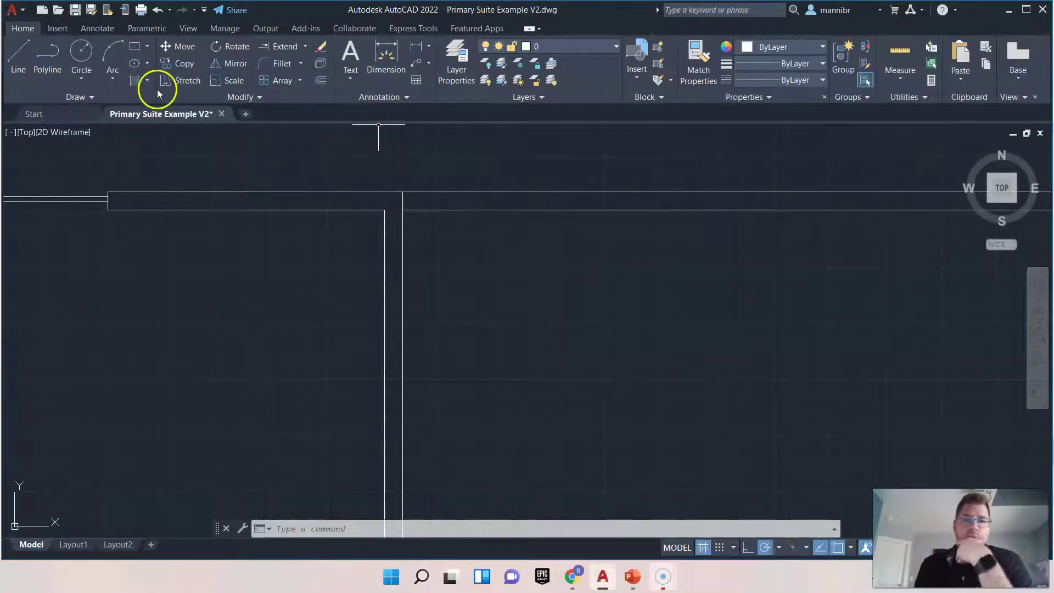
{"action": "left_click", "coordinate": [306, 48]}
{"action": "scroll", "coordinate": [440, 275], "scroll_direction": "down", "scroll_amount": 3}
{"action": "middle_click_drag", "start_coordinate": [440, 275], "coordinate": [390, 200]}
{"action": "scroll", "coordinate": [402, 308], "scroll_direction": "up", "scroll_amount": 5}
{"action": "mouse_move", "coordinate": [404, 294]}
{"action": "left_mouse_down"}
{"action": "mouse_move", "coordinate": [388, 254]}
{"action": "mouse_move", "coordinate": [348, 242]}
{"action": "left_mouse_up"}
{"action": "right_click", "coordinate": [483, 367]}
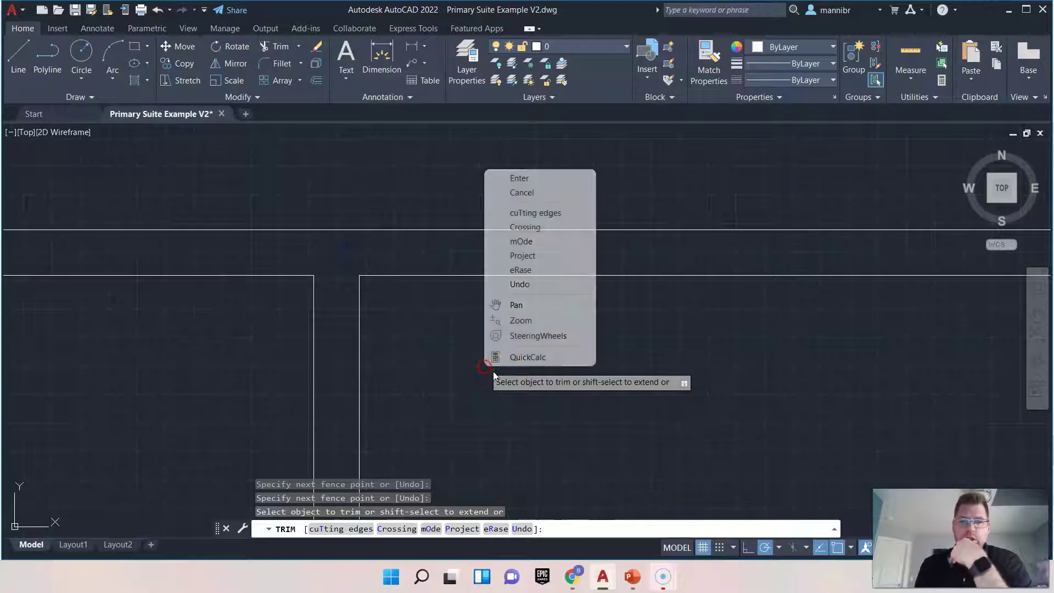
{"action": "left_click", "coordinate": [530, 176]}
Check which object snap modes are enabled in the drafting settings, and accept them.
{"action": "scroll", "coordinate": [533, 230], "scroll_direction": "down", "scroll_amount": 3}
{"action": "scroll", "coordinate": [533, 239], "scroll_direction": "down", "scroll_amount": 2}
{"action": "middle_click_drag", "start_coordinate": [685, 285], "coordinate": [589, 326]}
{"action": "scroll", "coordinate": [519, 321], "scroll_direction": "up", "scroll_amount": 4}
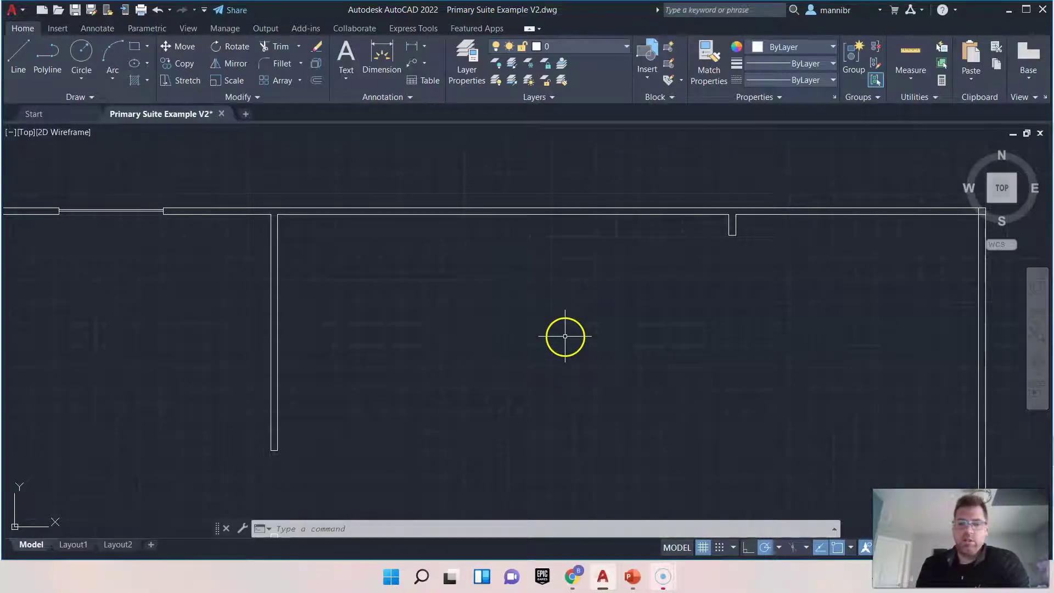
{"action": "right_click", "coordinate": [720, 549]}
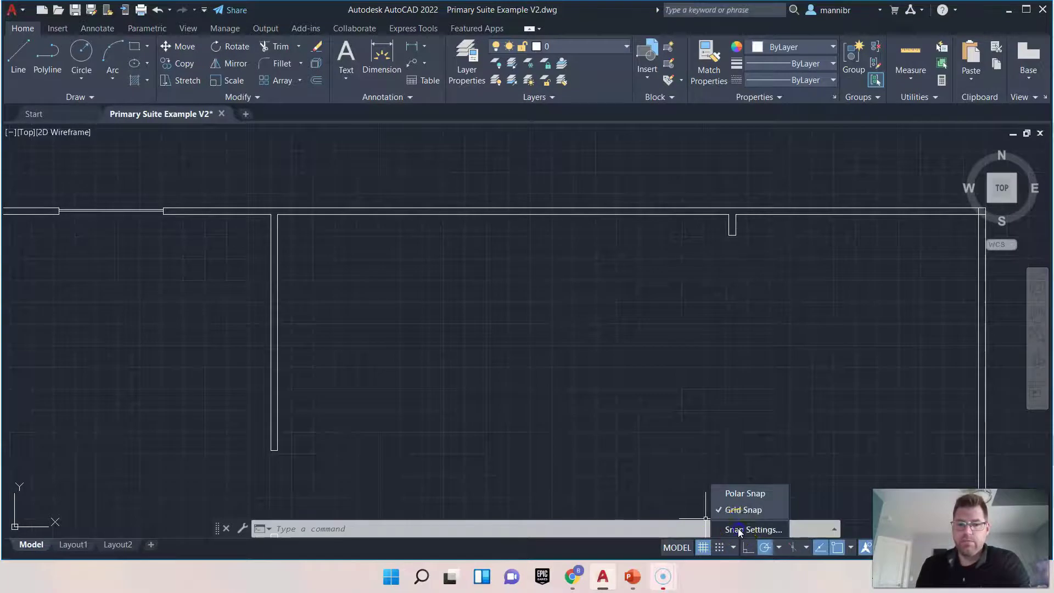
{"action": "left_click", "coordinate": [740, 530]}
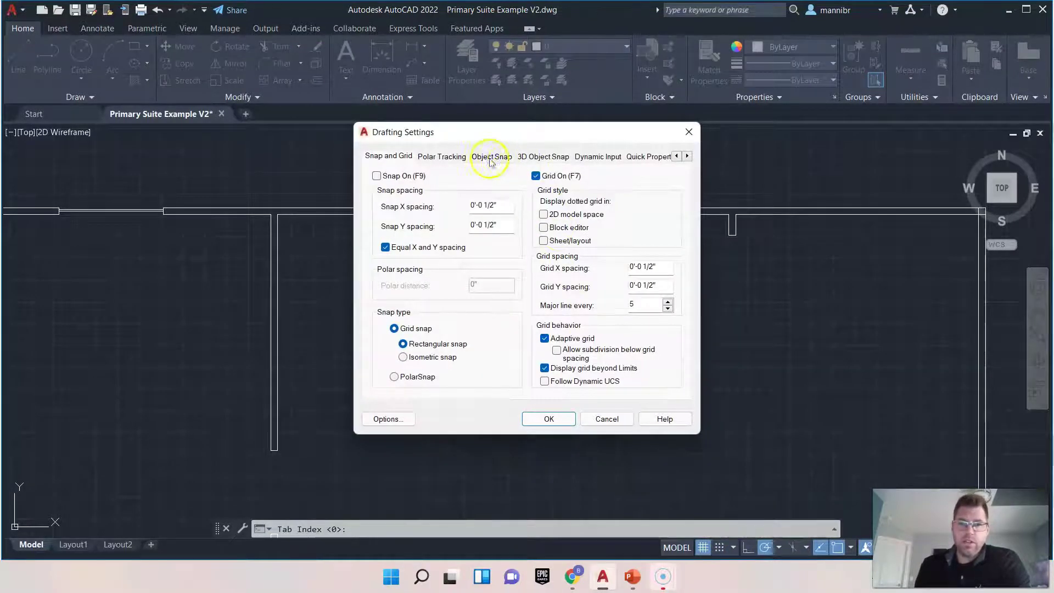
{"action": "left_click", "coordinate": [501, 160]}
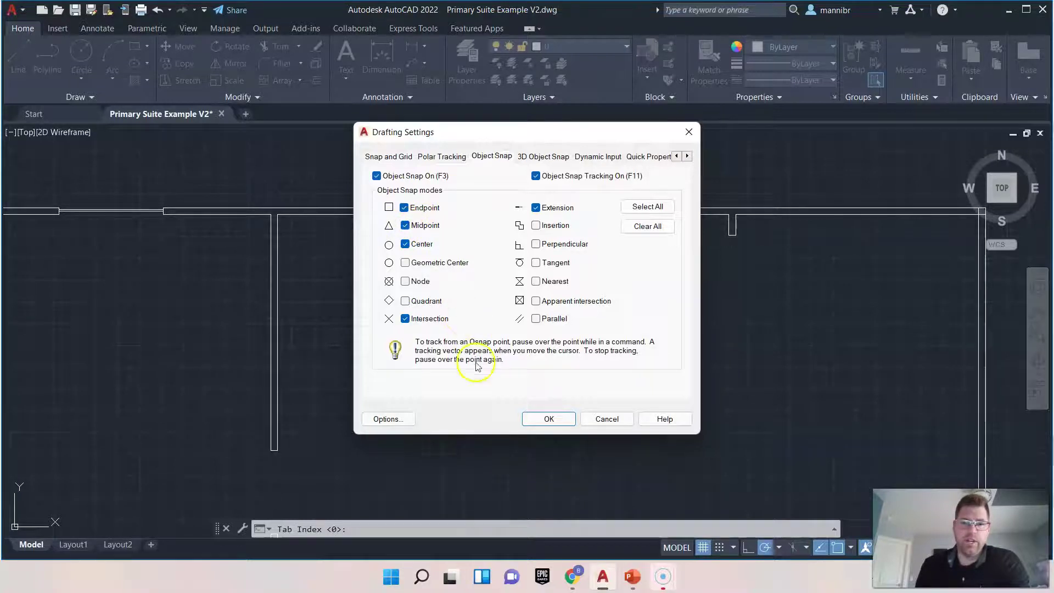
{"action": "left_click", "coordinate": [549, 420]}
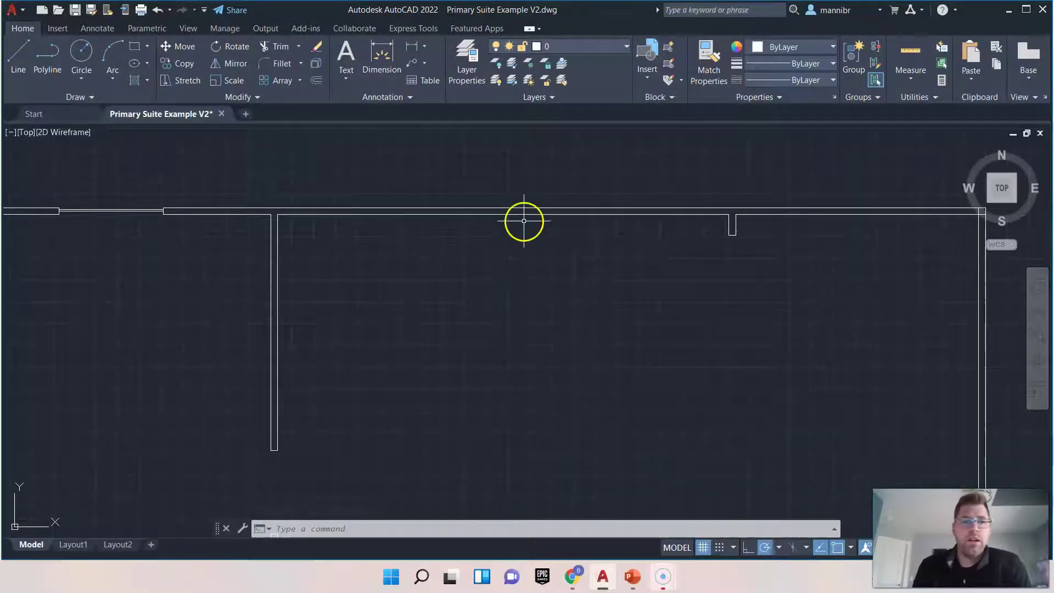
Draw a short line across the upper wall's thickness at the midpoint of the larger new room's inner wall line.
{"action": "left_click", "coordinate": [17, 50]}
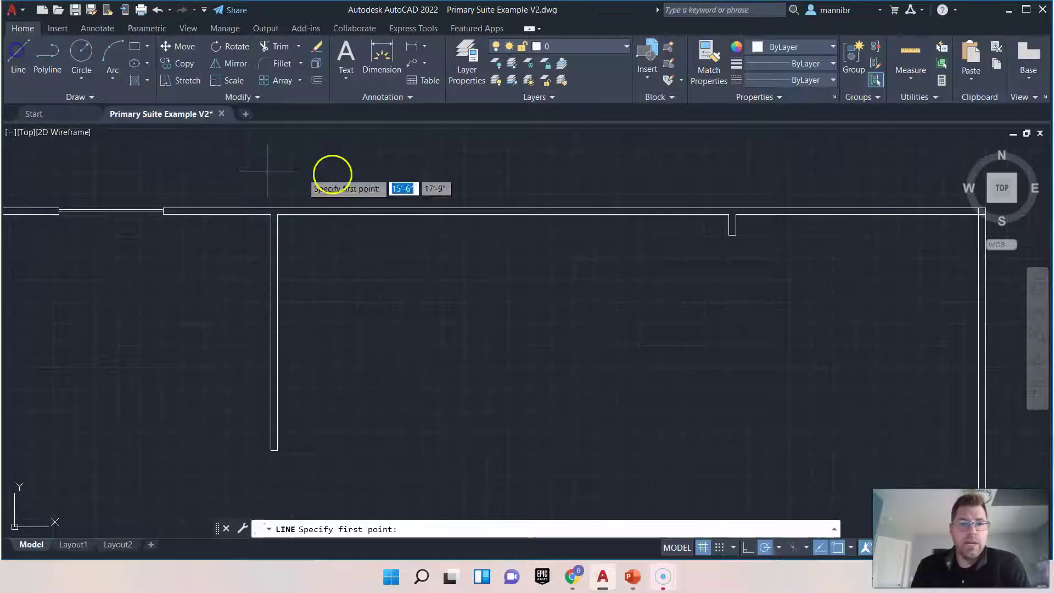
{"action": "left_click", "coordinate": [502, 214]}
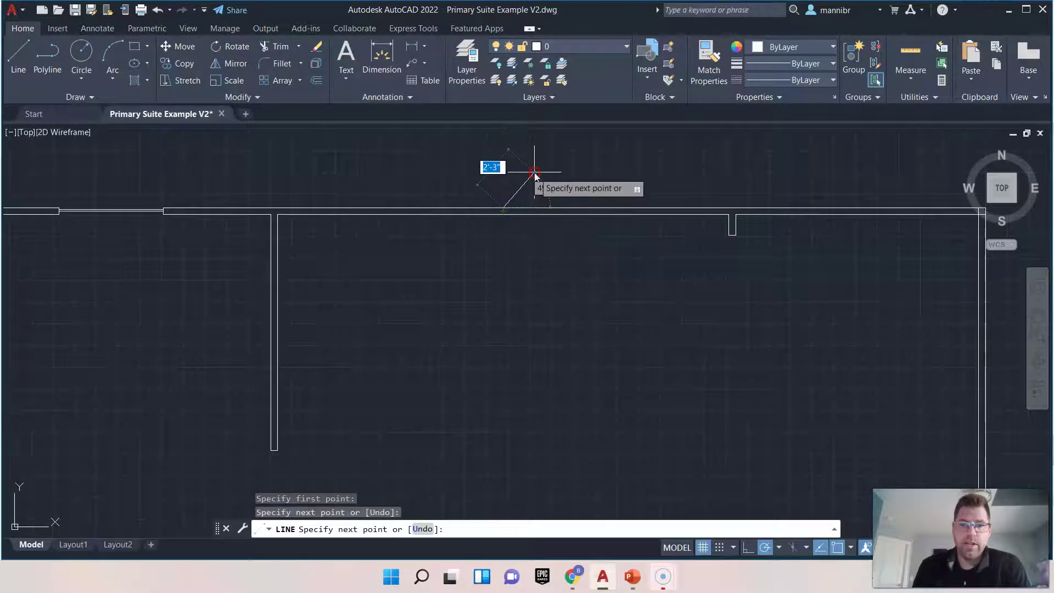
{"action": "right_click", "coordinate": [534, 172]}
{"action": "left_click", "coordinate": [537, 179]}
{"action": "scroll", "coordinate": [502, 214], "scroll_direction": "up", "scroll_amount": 10}
{"action": "scroll", "coordinate": [624, 141], "scroll_direction": "down", "scroll_amount": 8}
{"action": "mouse_move", "coordinate": [709, 172]}
{"action": "middle_mouse_down"}
{"action": "mouse_move", "coordinate": [527, 280]}
{"action": "mouse_move", "coordinate": [579, 258]}
{"action": "middle_mouse_up"}
{"action": "left_click", "coordinate": [511, 291]}
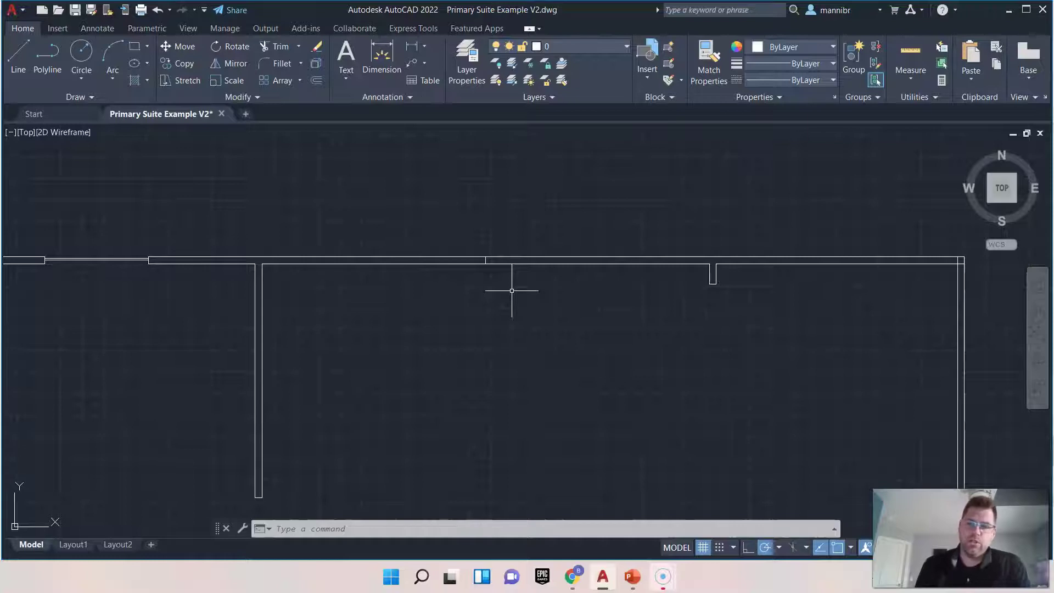
{"action": "scroll", "coordinate": [481, 272], "scroll_direction": "up", "scroll_amount": 2}
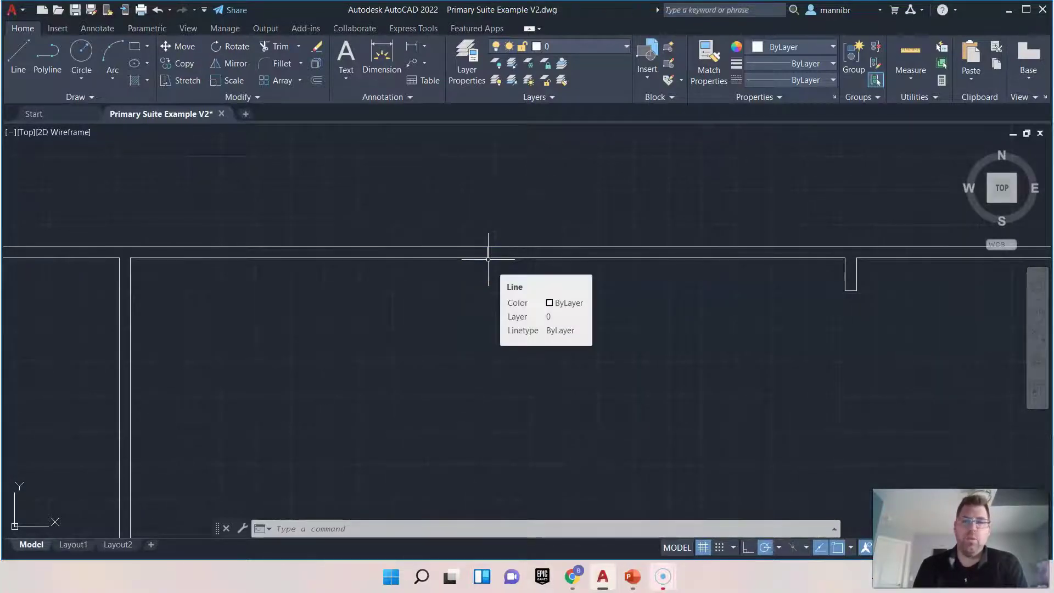
{"action": "left_click", "coordinate": [480, 286]}
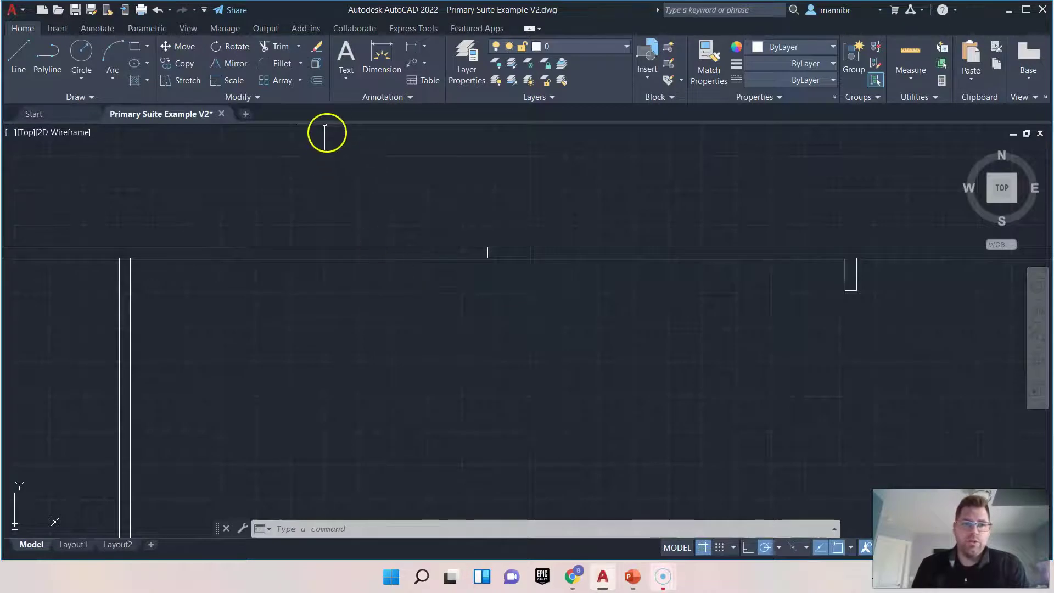
Offset the short midpoint line across the upper wall by 30 inches to both sides.
{"action": "left_click", "coordinate": [317, 81]}
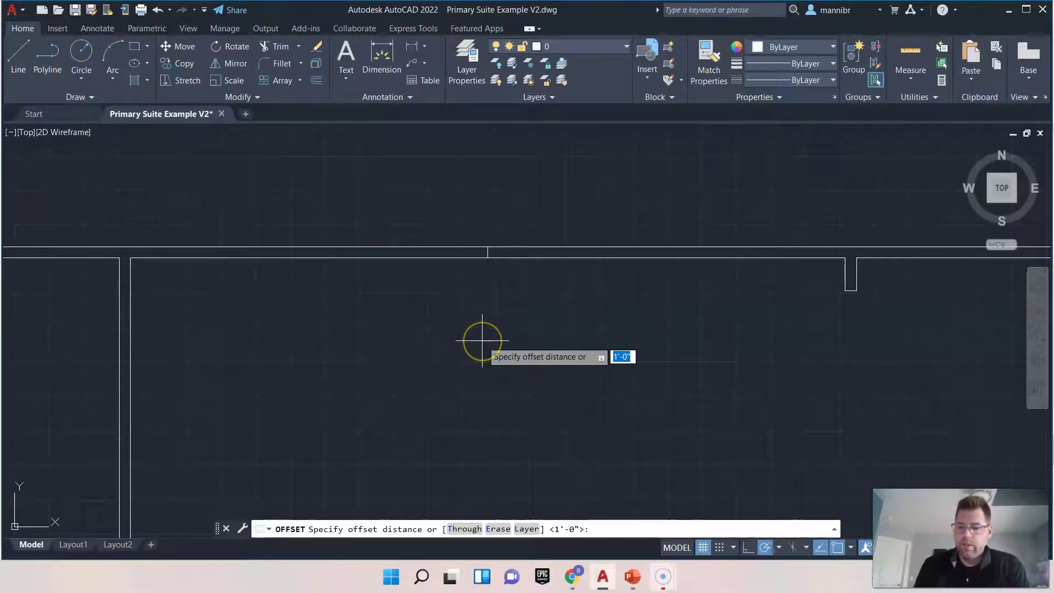
{"action": "key", "text": "Return"}
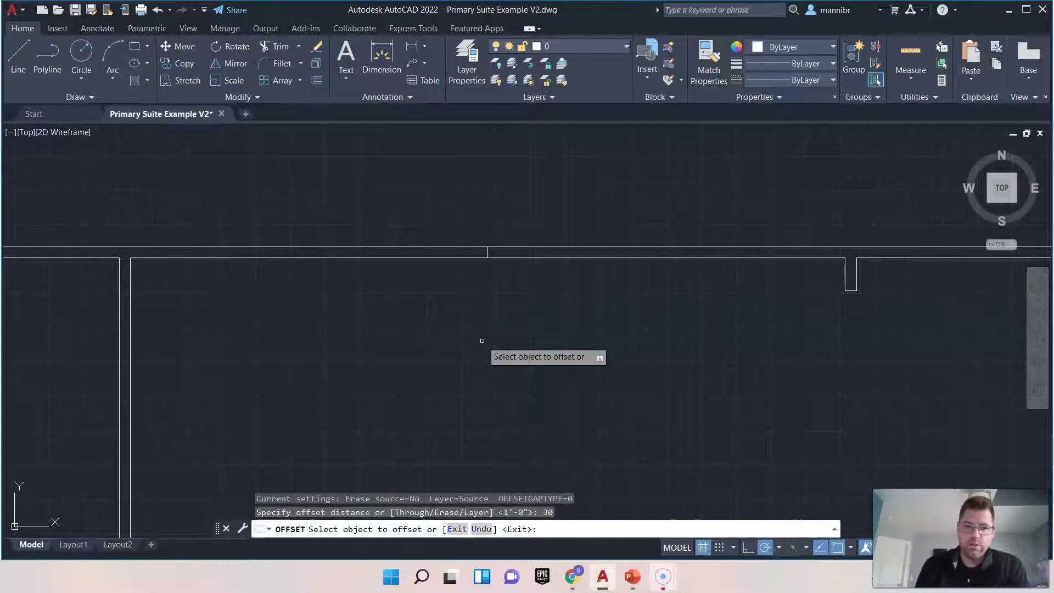
{"action": "scroll", "coordinate": [521, 264], "scroll_direction": "up", "scroll_amount": 2}
{"action": "left_click", "coordinate": [468, 250]}
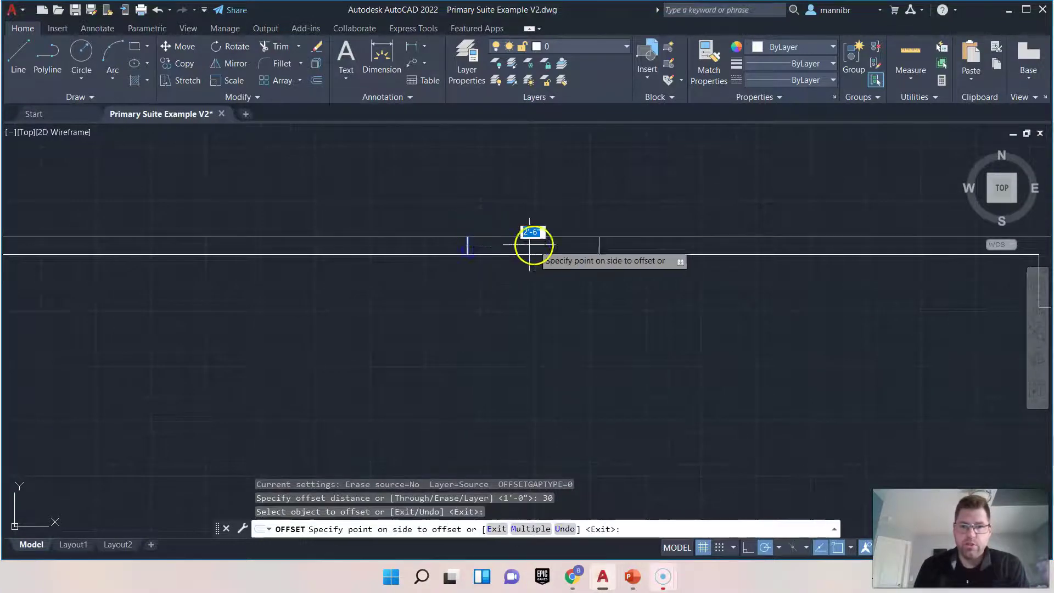
{"action": "left_click", "coordinate": [530, 245]}
{"action": "left_click", "coordinate": [468, 247]}
{"action": "left_click", "coordinate": [428, 248]}
{"action": "right_click", "coordinate": [436, 304]}
{"action": "left_click", "coordinate": [460, 316]}
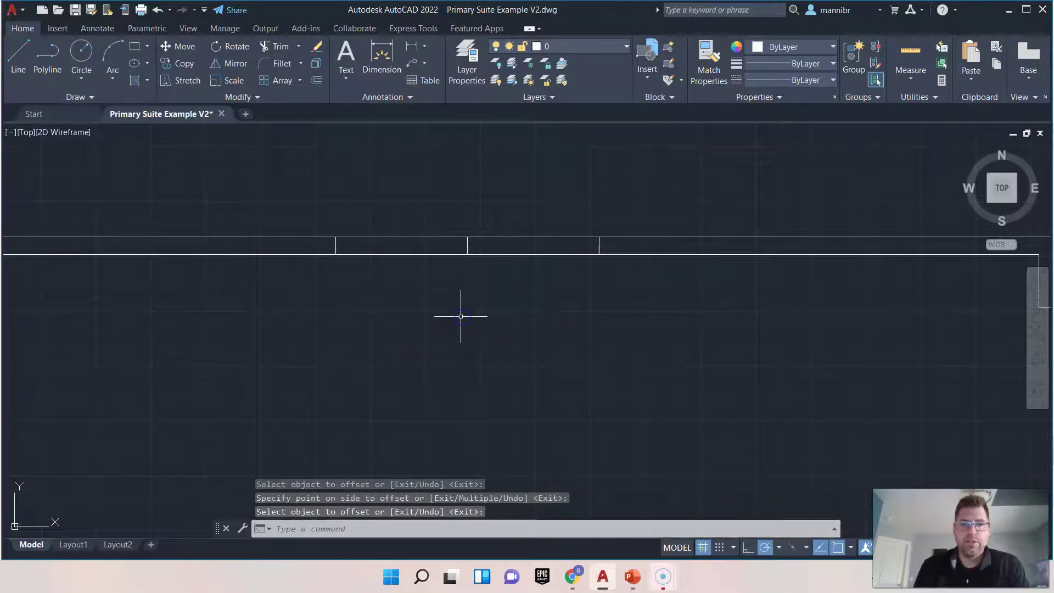
Trim the upper wall's two lines between the 30-inch offsets and remove the midpoint line to cut the opening.
{"action": "left_click", "coordinate": [277, 46]}
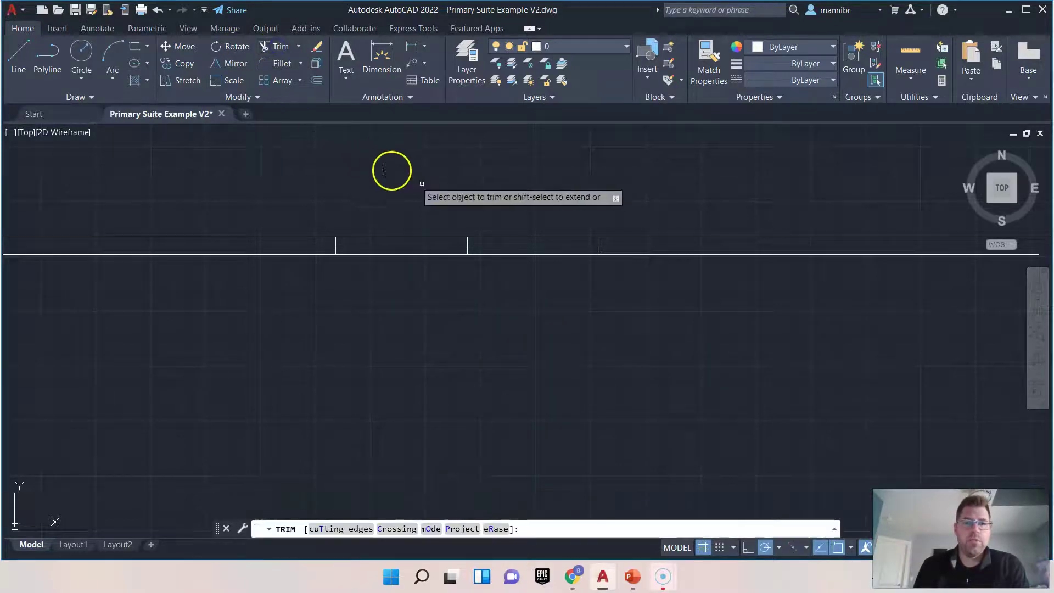
{"action": "left_click_drag", "start_coordinate": [483, 213], "coordinate": [417, 276]}
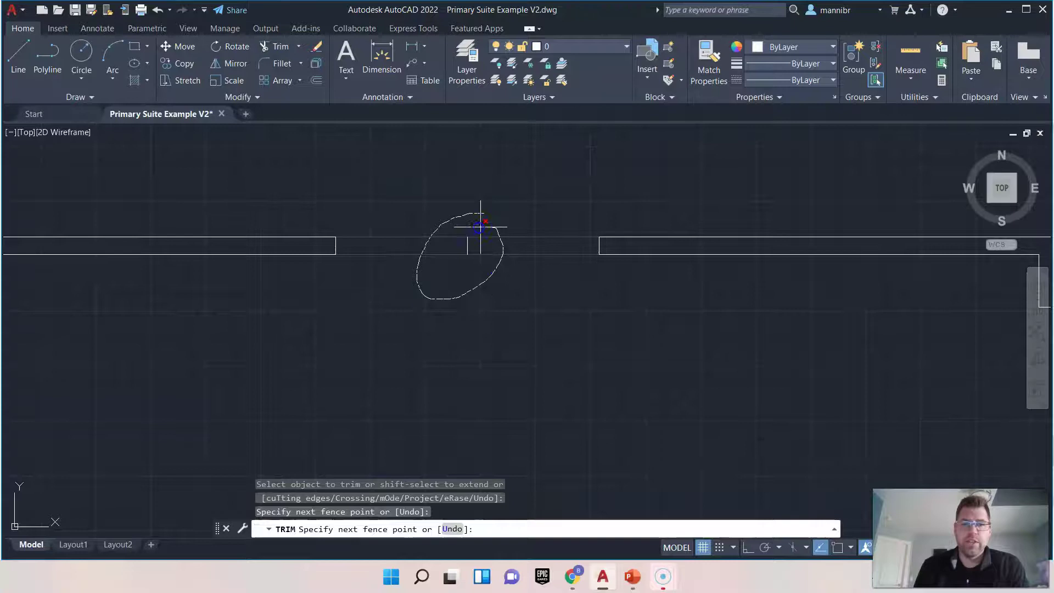
{"action": "left_click_drag", "start_coordinate": [469, 246], "coordinate": [441, 352]}
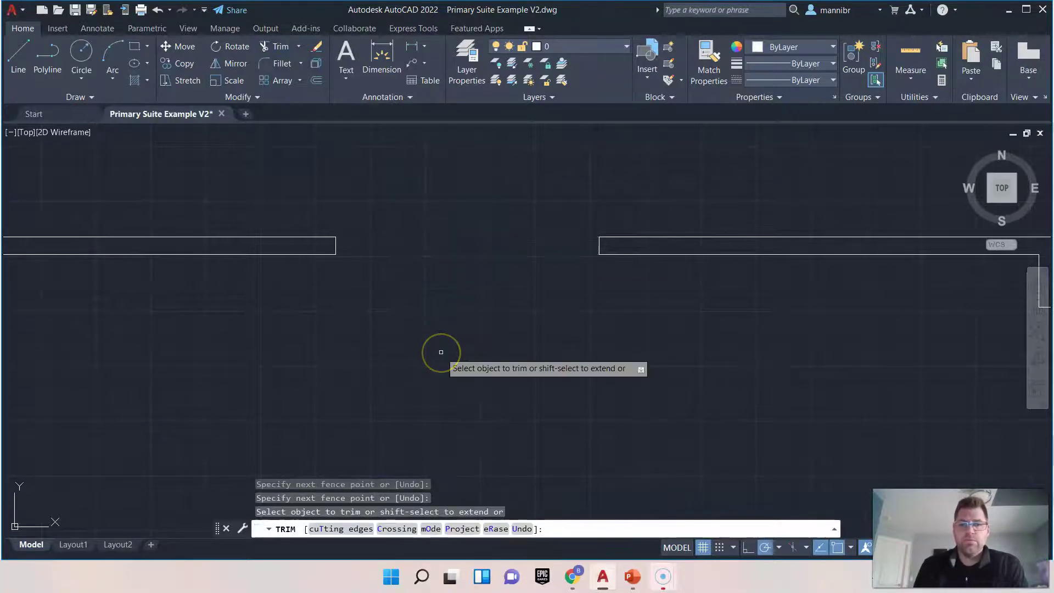
{"action": "scroll", "coordinate": [441, 352], "scroll_direction": "down", "scroll_amount": 2}
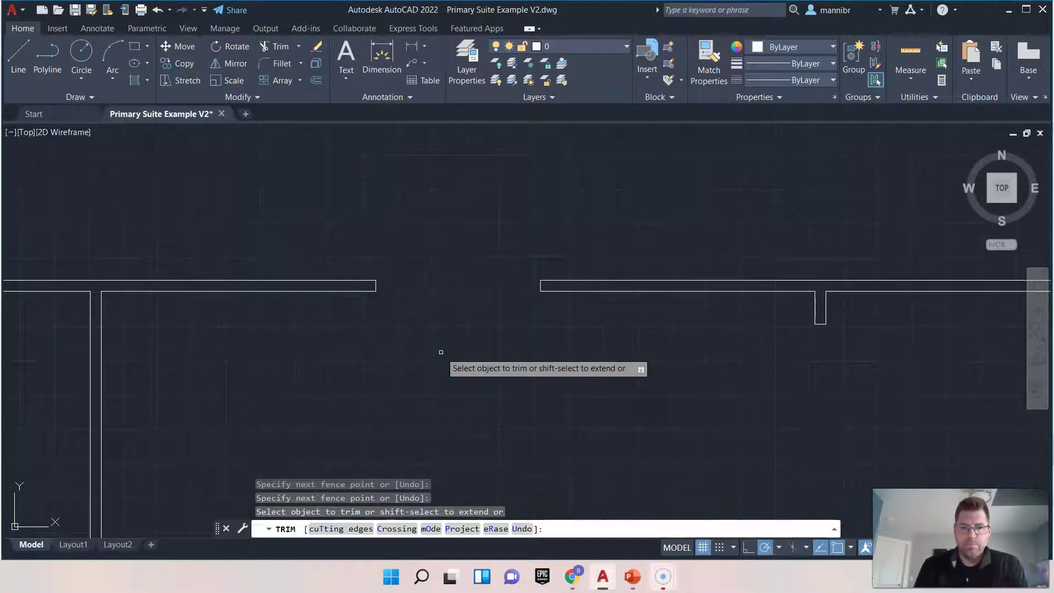
{"action": "middle_click_drag", "start_coordinate": [647, 356], "coordinate": [503, 334]}
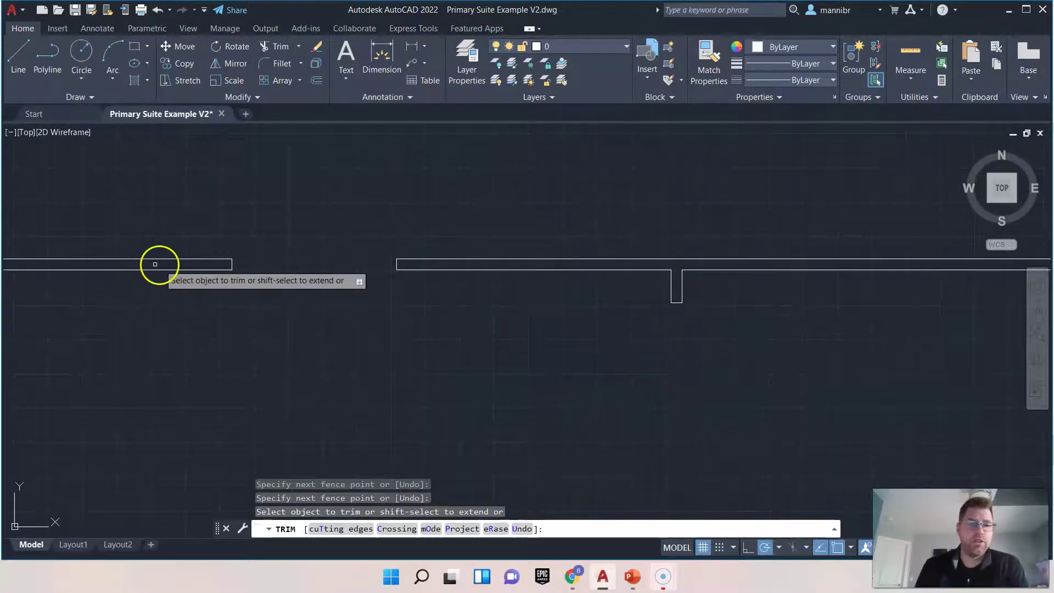
Offset each end line of the opening 6 inches outward into the upper wall to outline two posts.
{"action": "scroll", "coordinate": [428, 267], "scroll_direction": "up", "scroll_amount": 4}
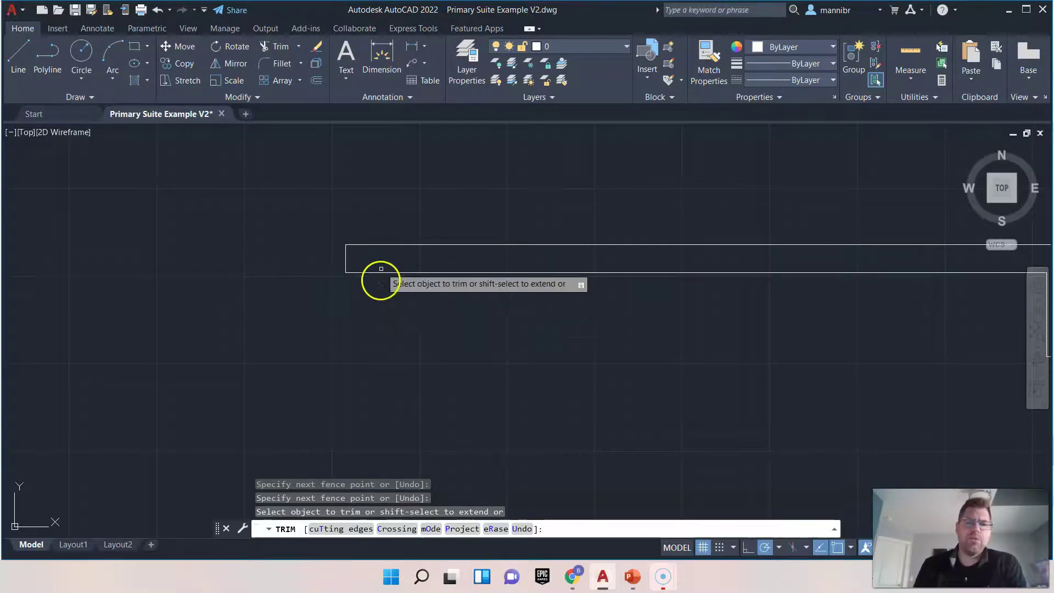
{"action": "scroll", "coordinate": [389, 299], "scroll_direction": "down", "scroll_amount": 2}
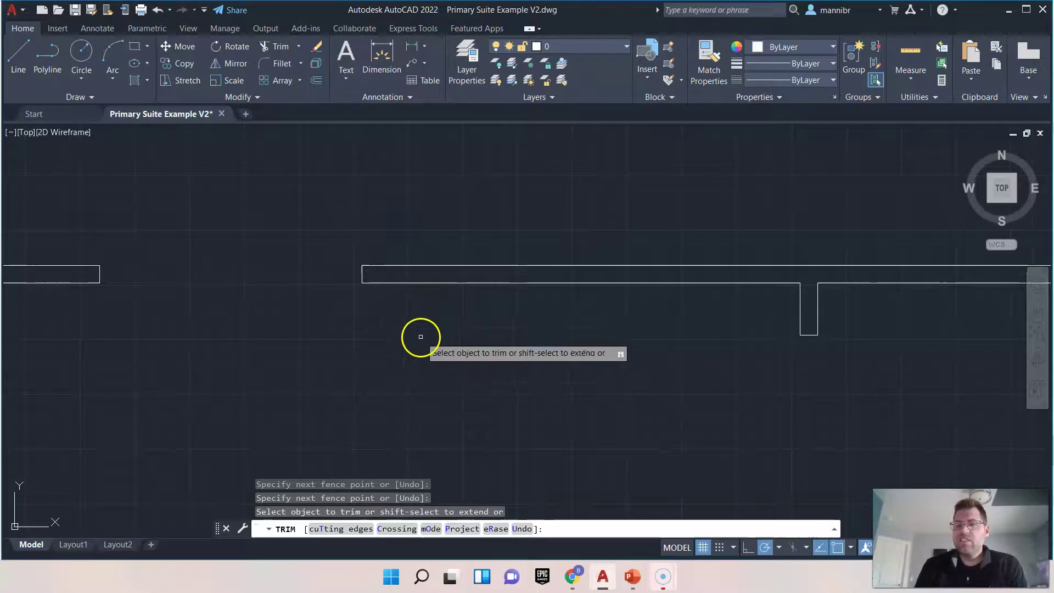
{"action": "left_click", "coordinate": [316, 81]}
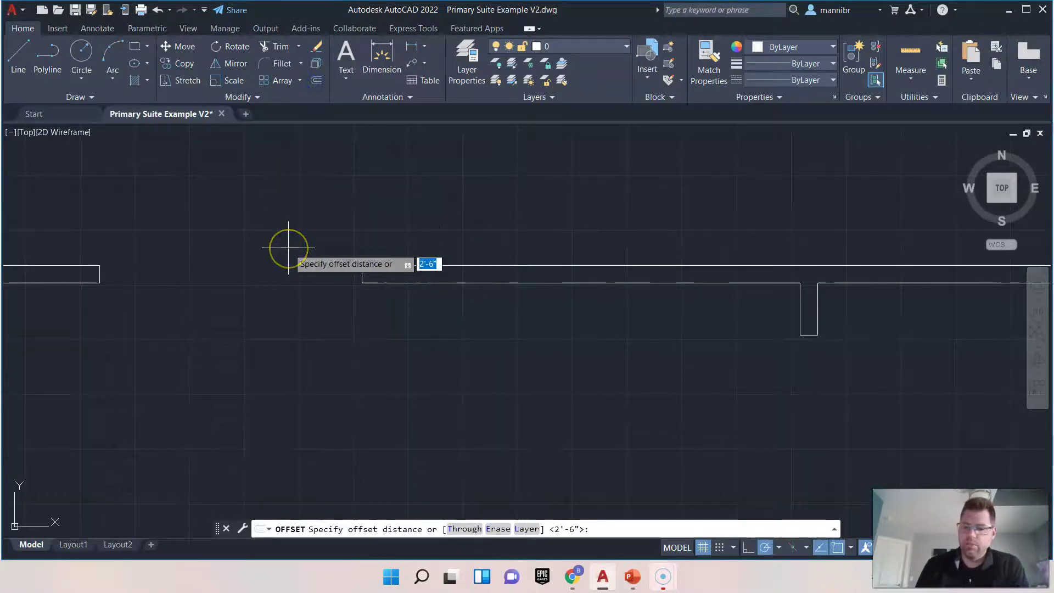
{"action": "type", "text": "6"}
{"action": "key", "text": "Return"}
{"action": "scroll", "coordinate": [475, 283], "scroll_direction": "up", "scroll_amount": 2}
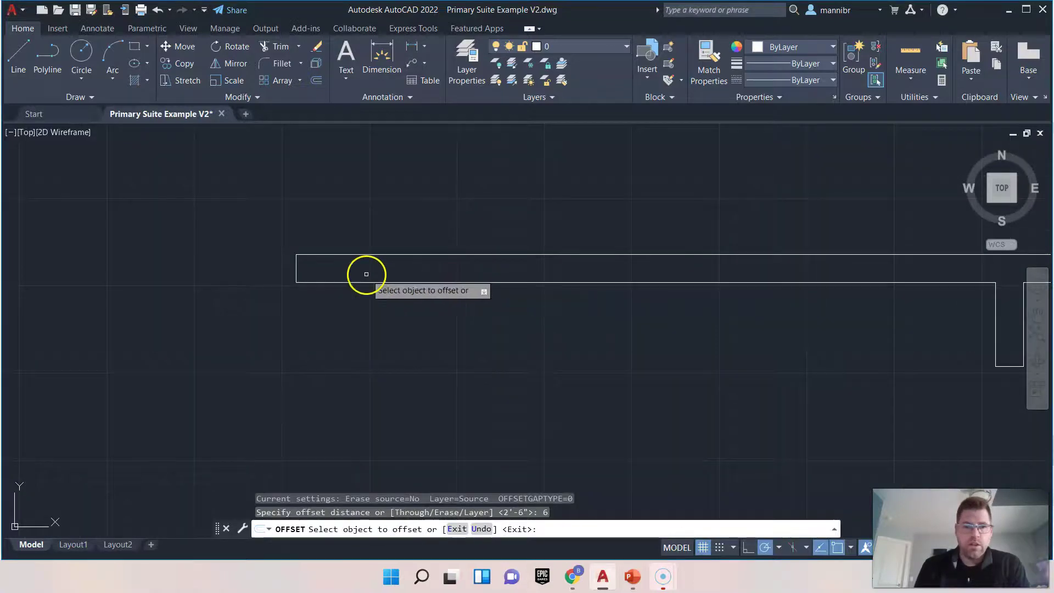
{"action": "left_click", "coordinate": [295, 269]}
{"action": "left_click", "coordinate": [370, 270]}
{"action": "scroll", "coordinate": [236, 285], "scroll_direction": "down", "scroll_amount": 3}
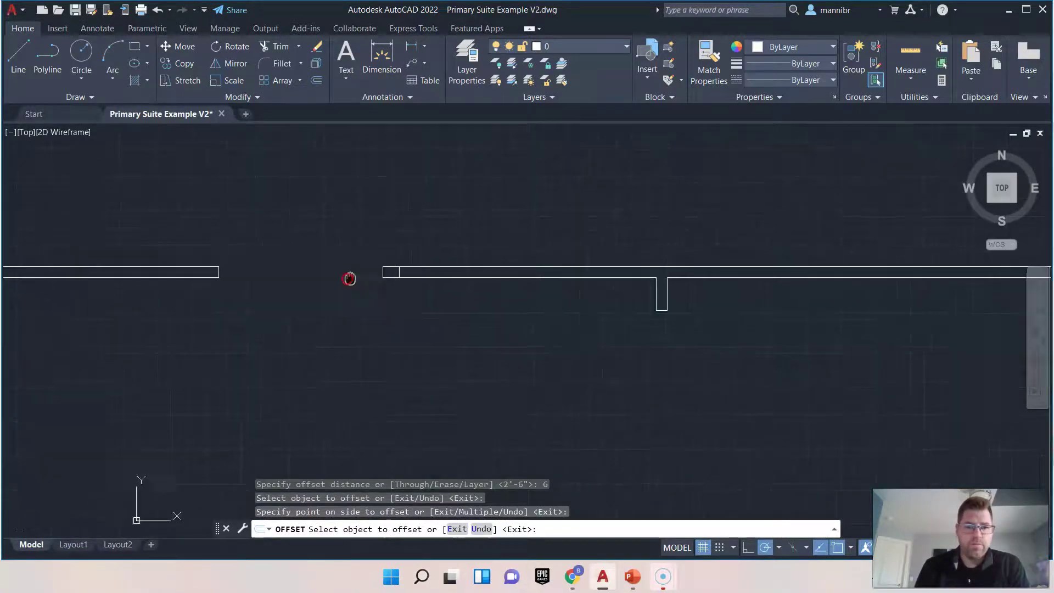
{"action": "scroll", "coordinate": [329, 276], "scroll_direction": "up", "scroll_amount": 2}
{"action": "left_click", "coordinate": [213, 268]}
{"action": "left_click", "coordinate": [146, 271]}
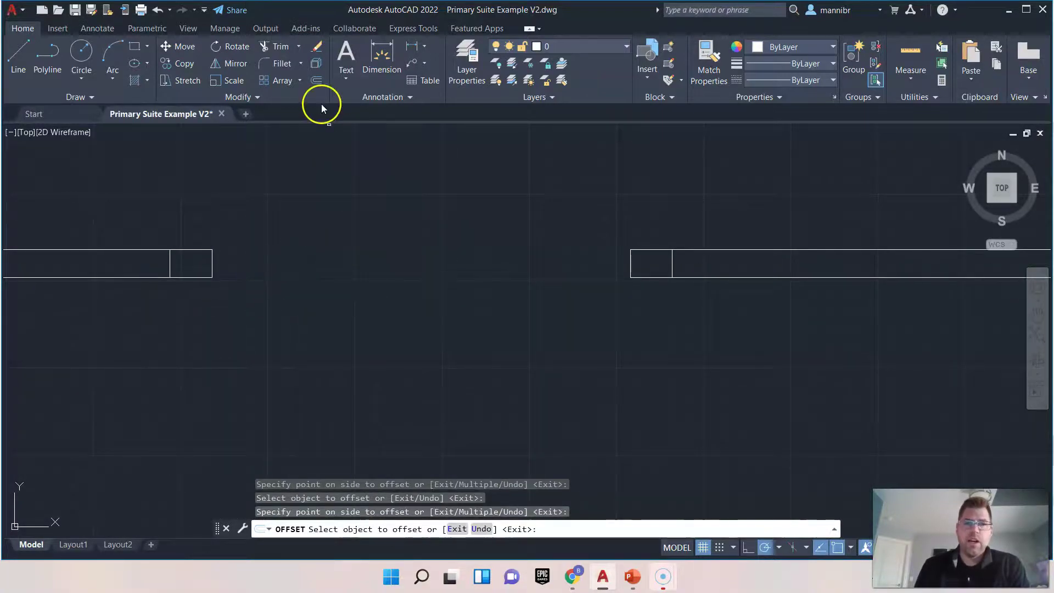
Offset the outer line of each post 36 inches outward along the upper wall to mark the side openings.
{"action": "left_click", "coordinate": [319, 86]}
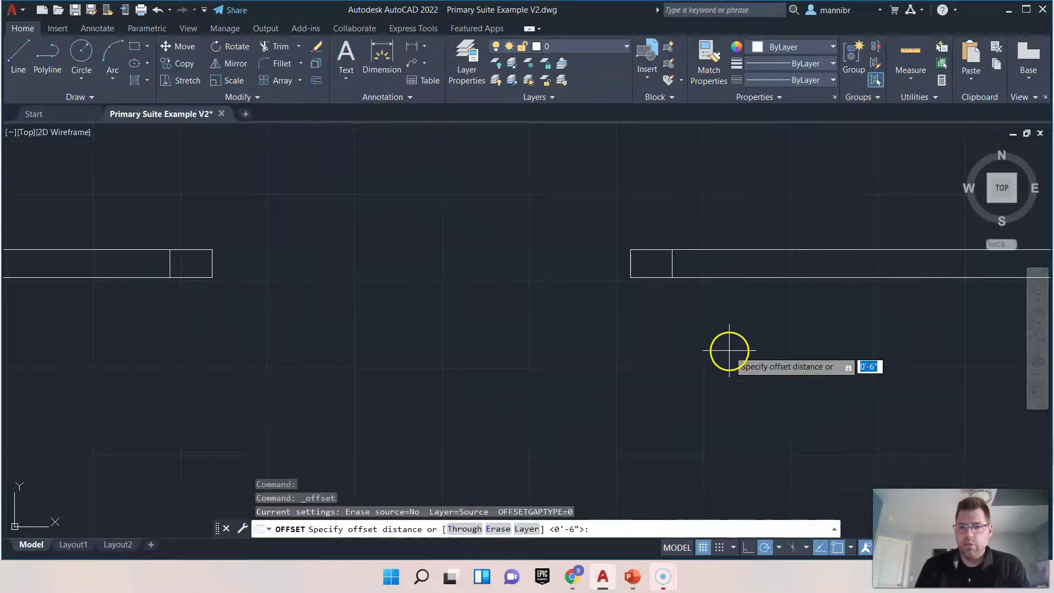
{"action": "middle_click_drag", "start_coordinate": [718, 338], "coordinate": [585, 388]}
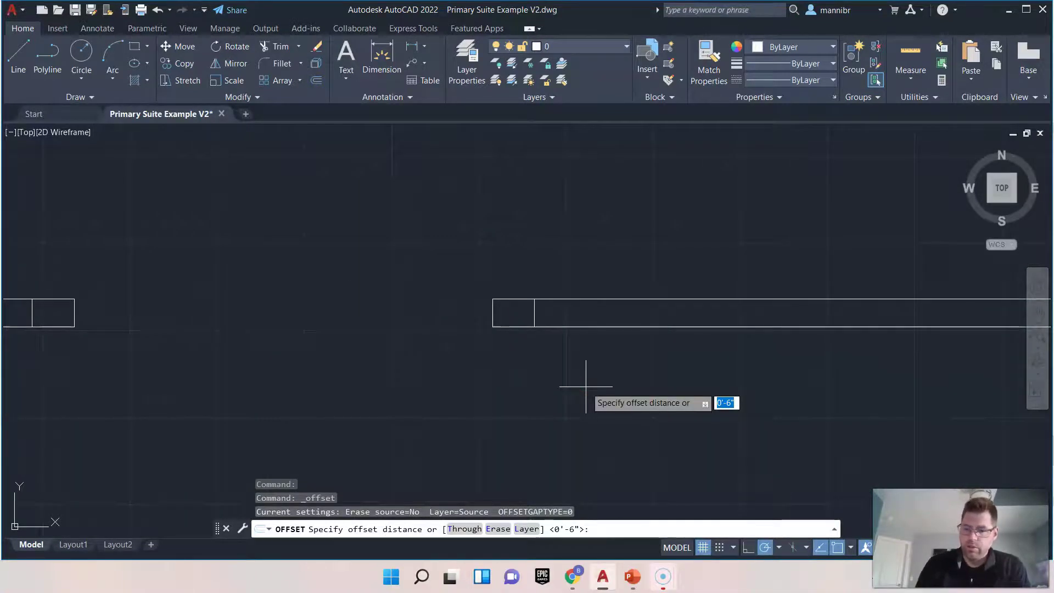
{"action": "type", "text": "36"}
{"action": "key", "text": "Return"}
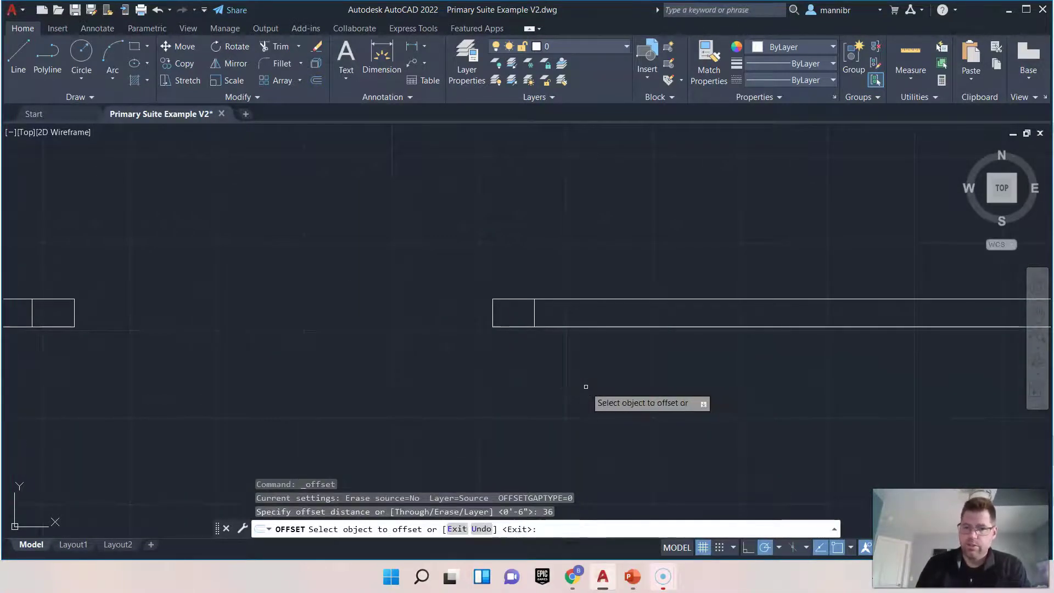
{"action": "left_click", "coordinate": [533, 313]}
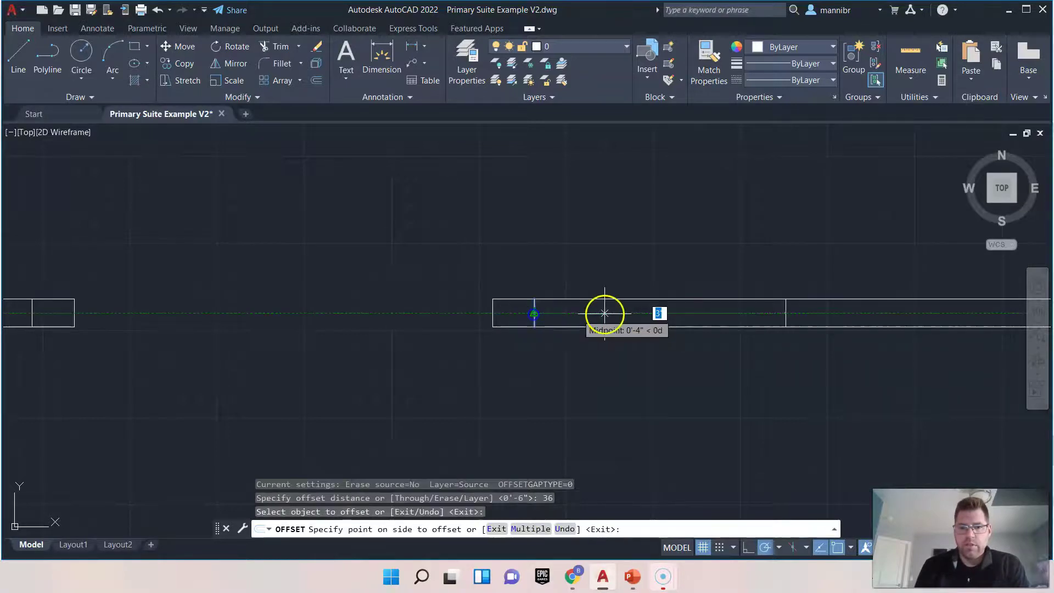
{"action": "left_click", "coordinate": [667, 313]}
{"action": "middle_click_drag", "start_coordinate": [213, 315], "coordinate": [518, 308]}
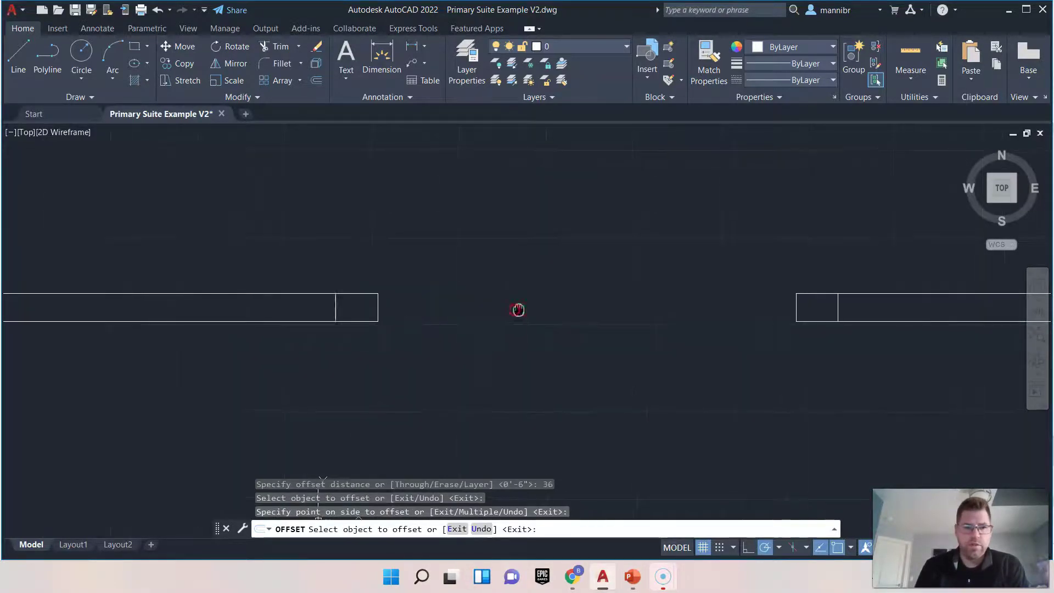
{"action": "left_click", "coordinate": [340, 308]}
{"action": "left_click", "coordinate": [235, 308]}
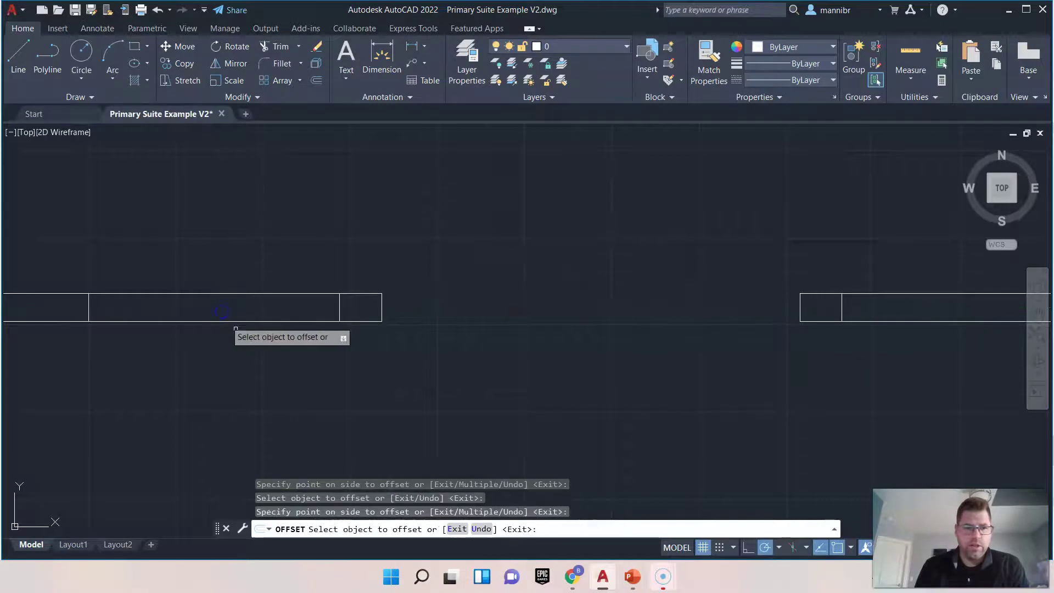
Try to trim the upper wall's lines outside both posts for the side openings, and undo that trim.
{"action": "left_click", "coordinate": [275, 51]}
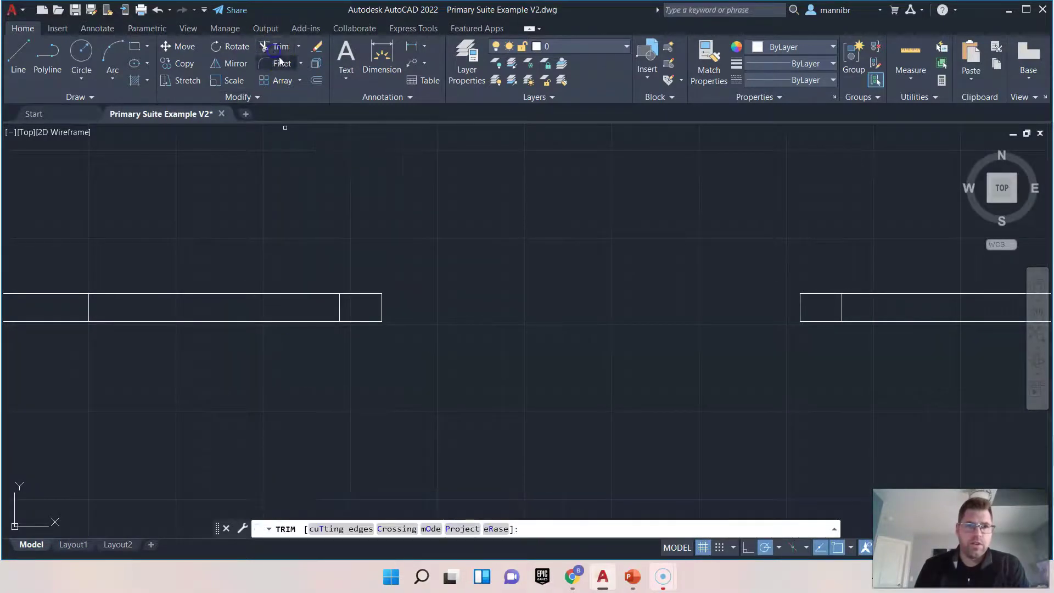
{"action": "left_click_drag", "start_coordinate": [236, 208], "coordinate": [235, 405]}
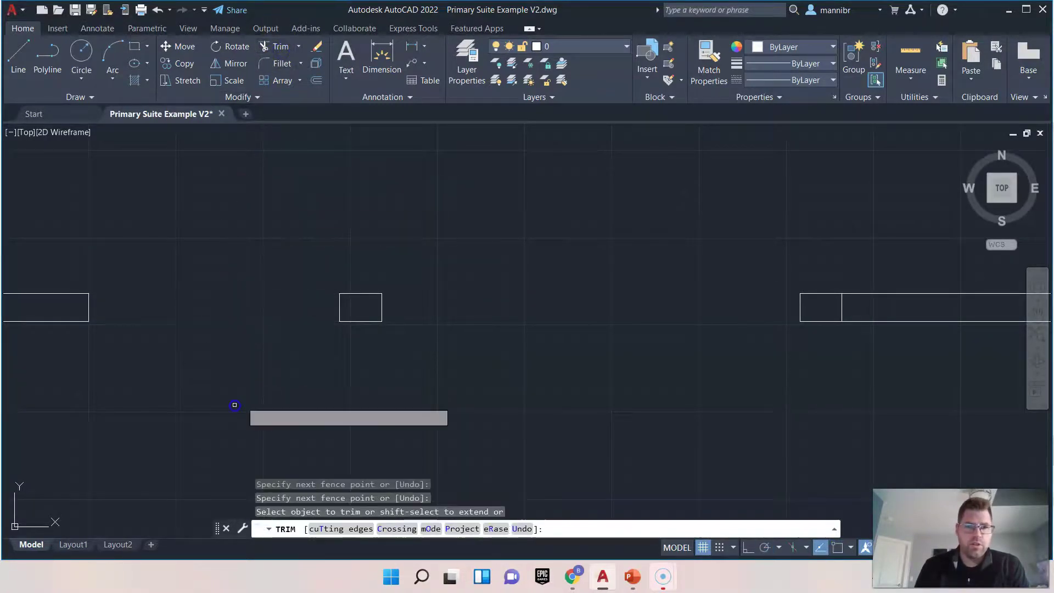
{"action": "left_click_drag", "start_coordinate": [952, 252], "coordinate": [948, 361]}
{"action": "scroll", "coordinate": [906, 372], "scroll_direction": "down", "scroll_amount": 6}
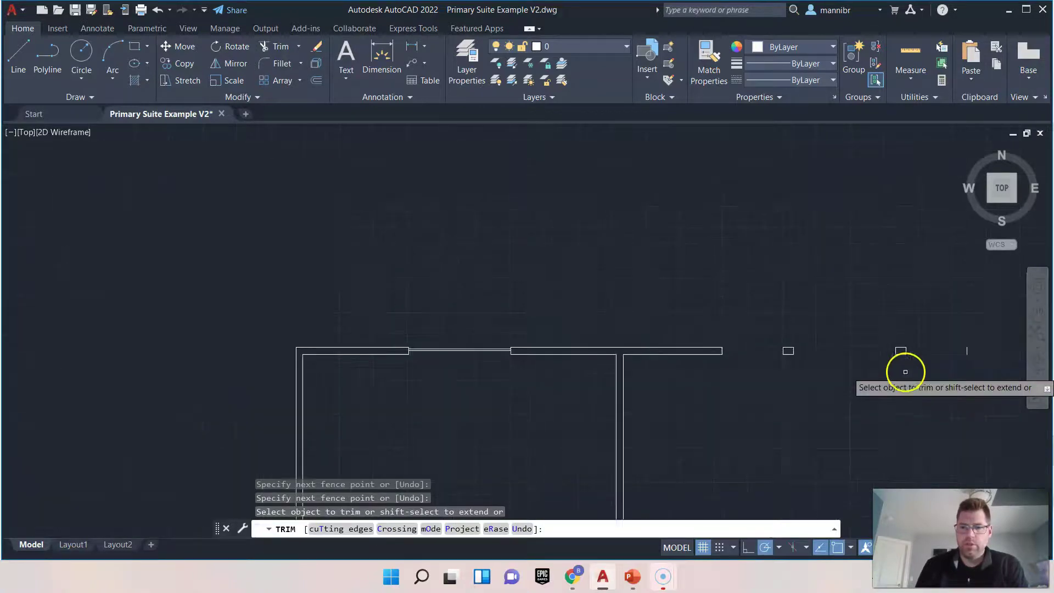
{"action": "mouse_move", "coordinate": [887, 423]}
{"action": "middle_mouse_down"}
{"action": "mouse_move", "coordinate": [711, 379]}
{"action": "mouse_move", "coordinate": [634, 378]}
{"action": "middle_mouse_up"}
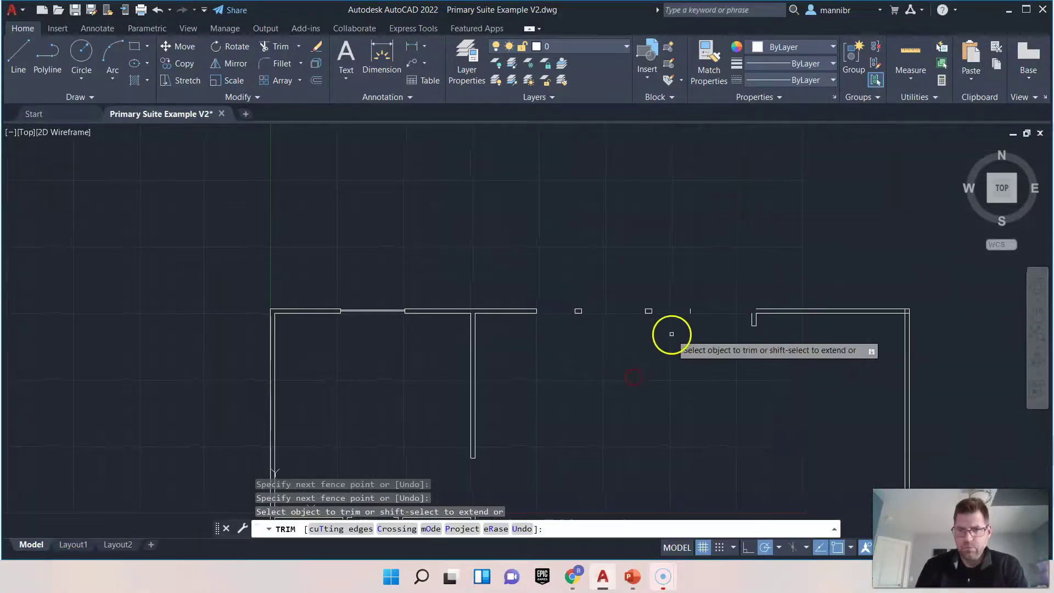
{"action": "scroll", "coordinate": [671, 334], "scroll_direction": "up", "scroll_amount": 2}
{"action": "right_click", "coordinate": [734, 353]}
{"action": "left_click", "coordinate": [756, 362]}
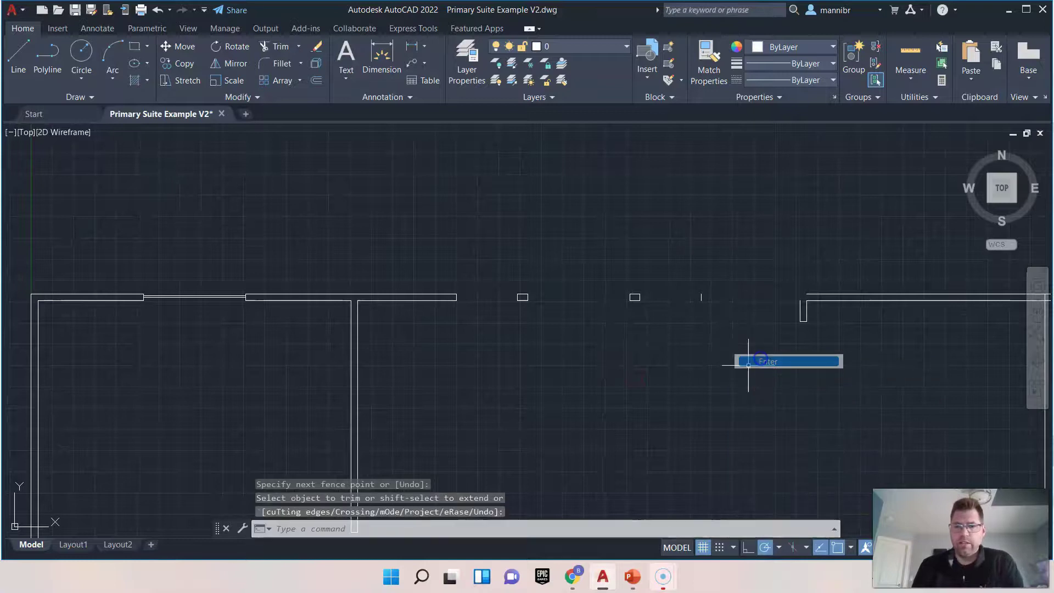
{"action": "key", "text": "ctrl+z"}
Trim the upper wall's lines between each post and its 36-inch offset line to cut both side openings, and save the drawing.
{"action": "scroll", "coordinate": [721, 377], "scroll_direction": "down", "scroll_amount": 6}
{"action": "middle_click_drag", "start_coordinate": [803, 404], "coordinate": [527, 362]}
{"action": "scroll", "coordinate": [514, 353], "scroll_direction": "up", "scroll_amount": 4}
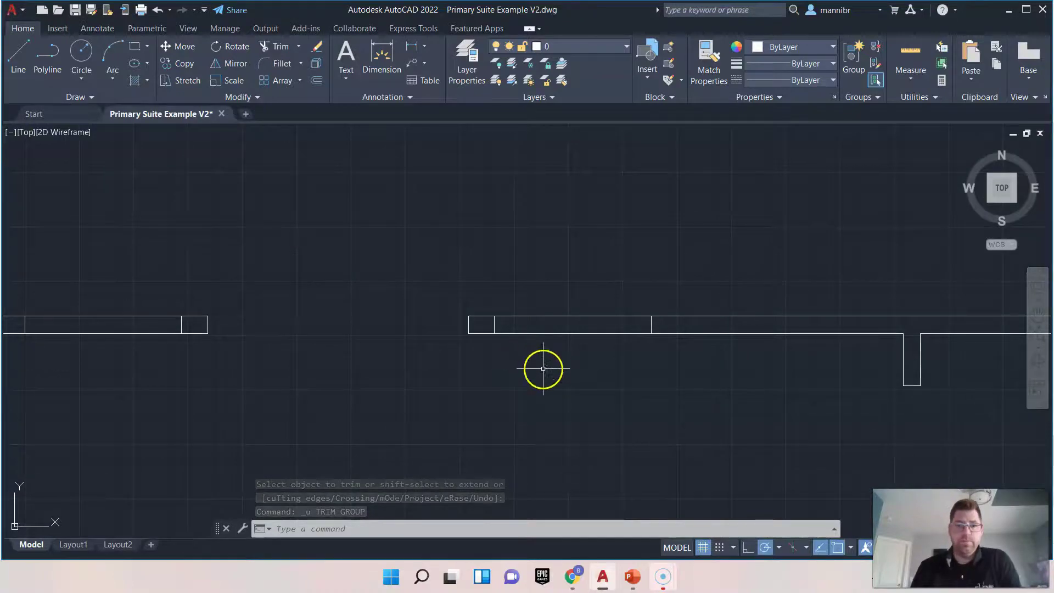
{"action": "left_click", "coordinate": [287, 46]}
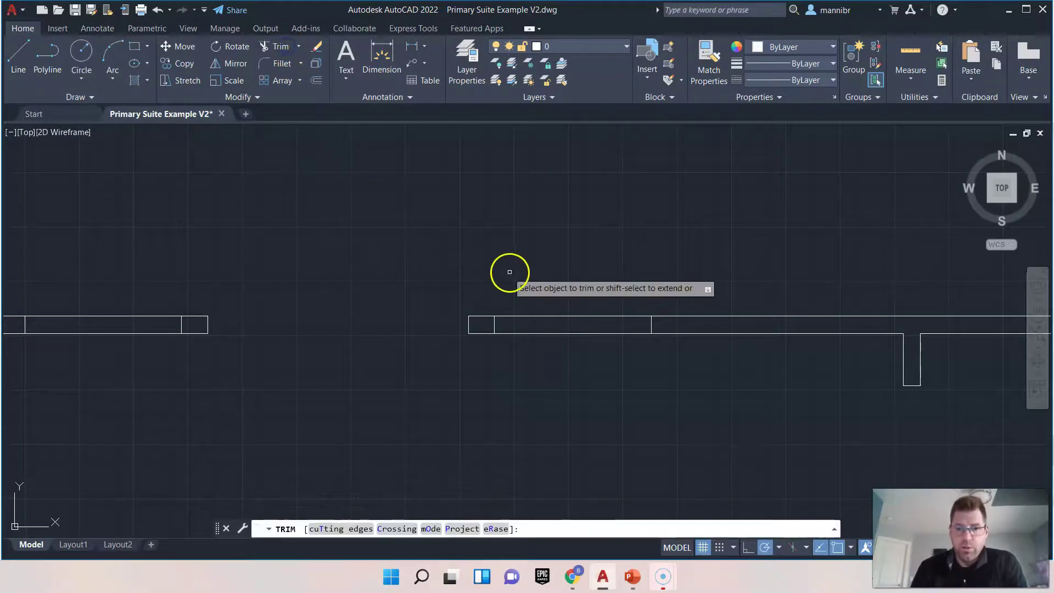
{"action": "left_click", "coordinate": [562, 273]}
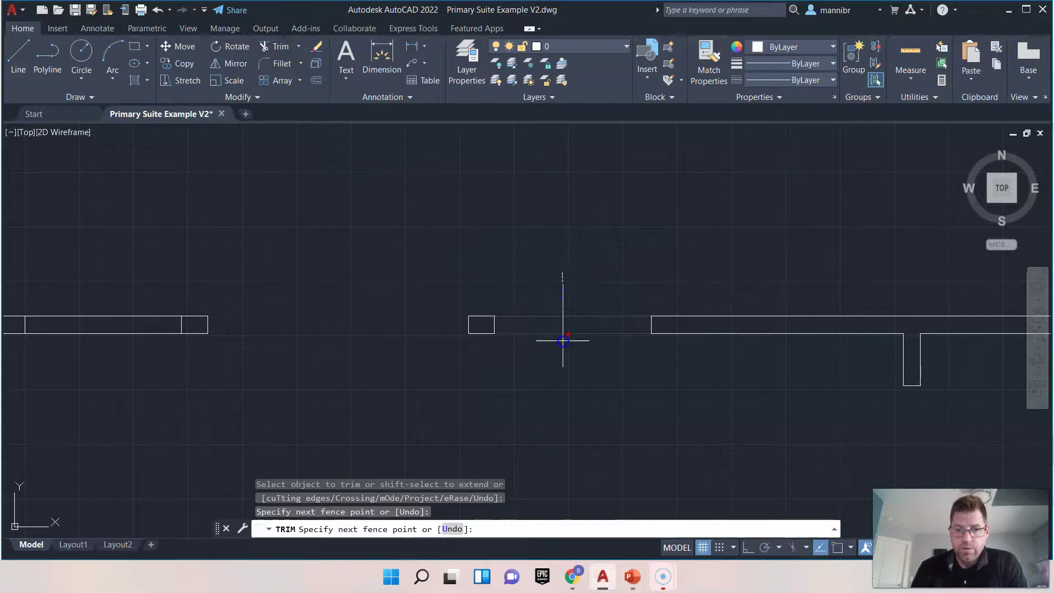
{"action": "left_click", "coordinate": [563, 341]}
{"action": "key", "text": "Return"}
{"action": "left_click", "coordinate": [141, 277]}
{"action": "left_click", "coordinate": [141, 330]}
{"action": "key", "text": "Return"}
{"action": "scroll", "coordinate": [367, 384], "scroll_direction": "down", "scroll_amount": 2}
{"action": "middle_click_drag", "start_coordinate": [367, 400], "coordinate": [475, 294]}
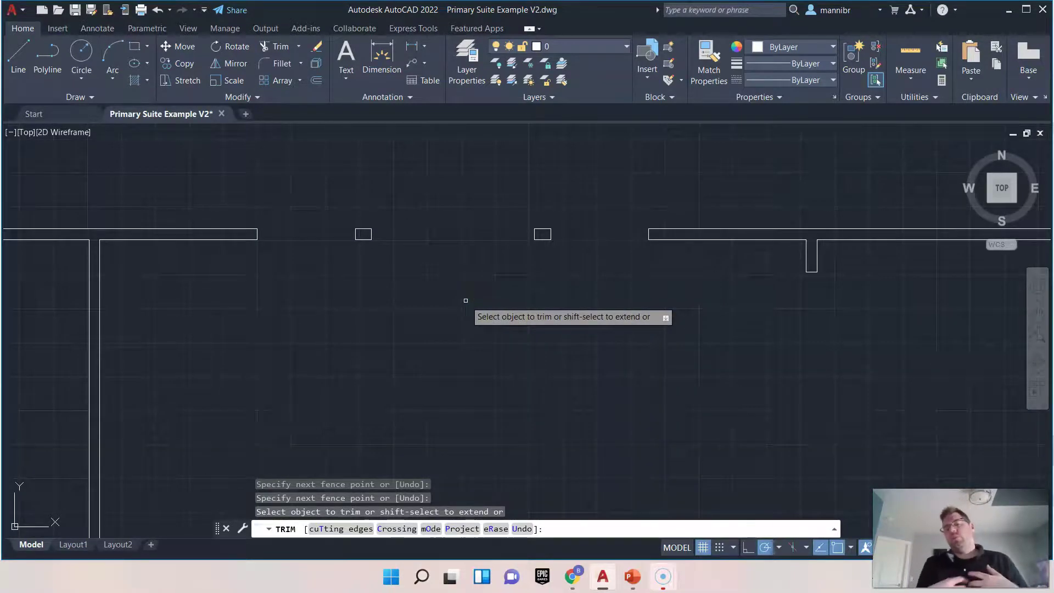
{"action": "key", "text": "Escape"}
{"action": "key", "text": "ctrl+s"}
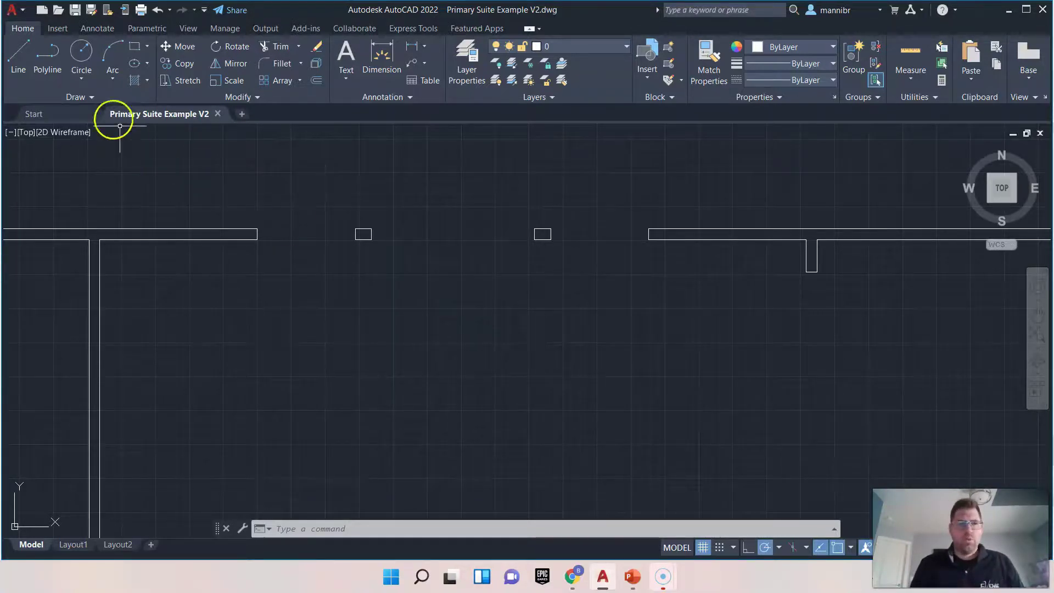
Draw a line across the left side opening from the midpoint of the wall end to the midpoint of the left post's near side.
{"action": "left_click", "coordinate": [16, 59]}
{"action": "scroll", "coordinate": [305, 237], "scroll_direction": "up", "scroll_amount": 3}
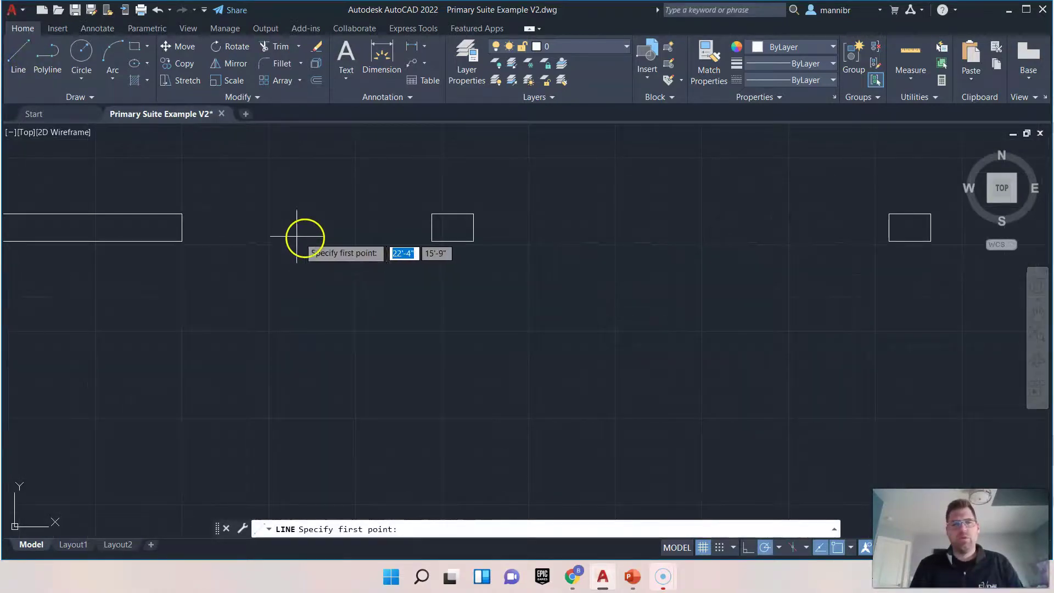
{"action": "left_click", "coordinate": [182, 227]}
{"action": "left_click", "coordinate": [433, 227]}
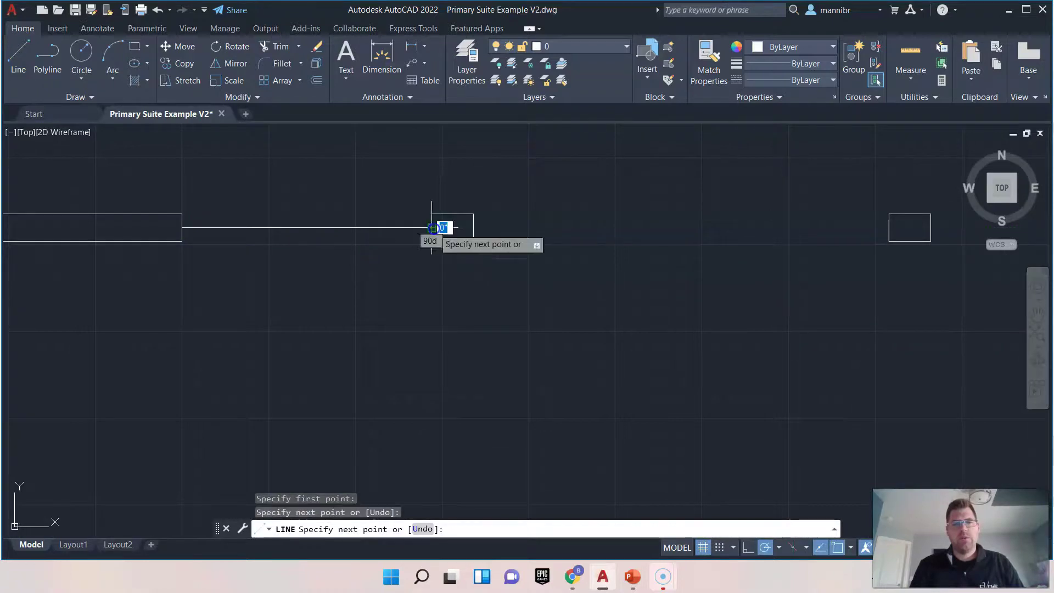
{"action": "right_click", "coordinate": [642, 216]}
{"action": "left_click", "coordinate": [650, 225]}
{"action": "right_click", "coordinate": [638, 226]}
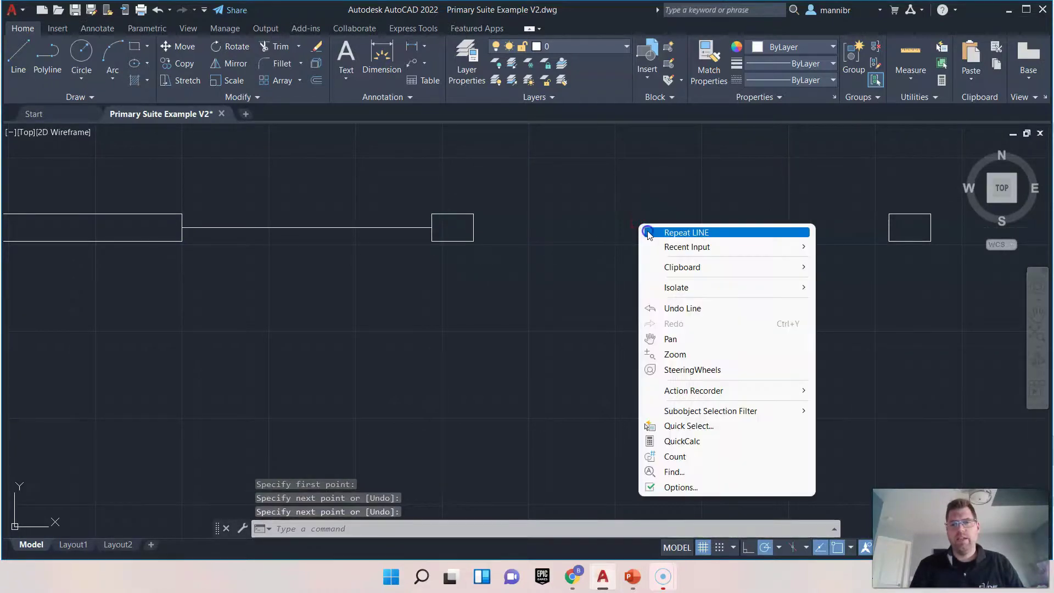
{"action": "left_click", "coordinate": [653, 231]}
{"action": "left_click", "coordinate": [433, 228]}
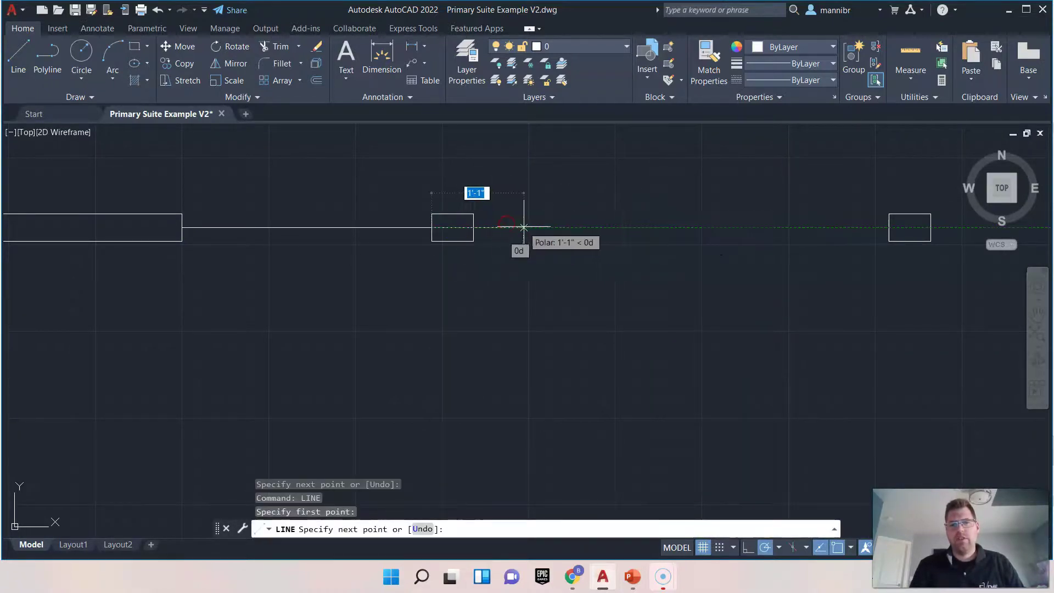
{"action": "right_click", "coordinate": [525, 180]}
{"action": "left_click", "coordinate": [555, 201]}
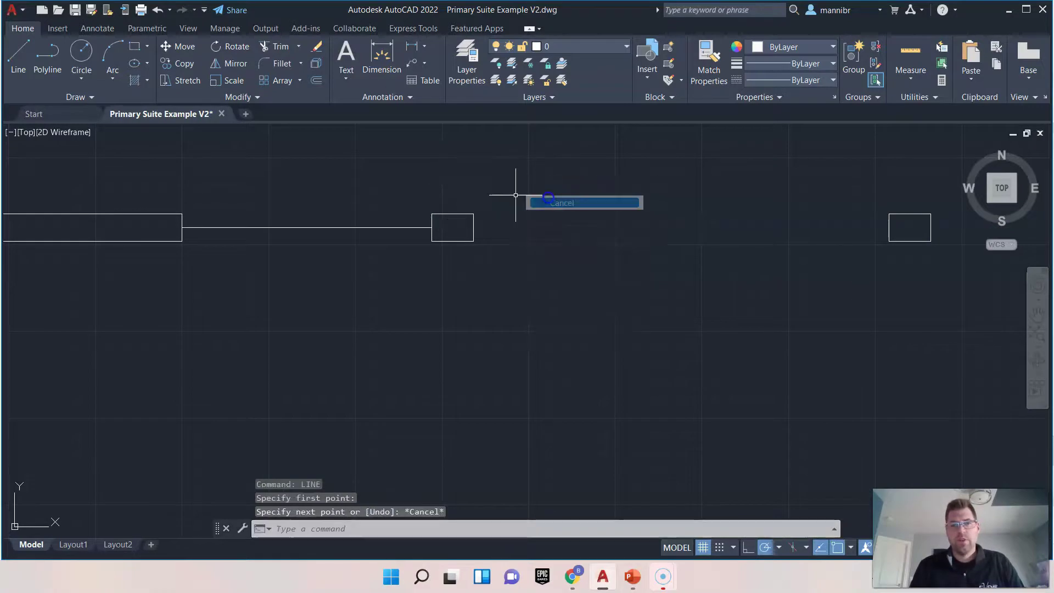
Draw a line across the middle opening between the midpoints of the two posts' facing sides.
{"action": "right_click", "coordinate": [496, 197]}
{"action": "left_click", "coordinate": [530, 205]}
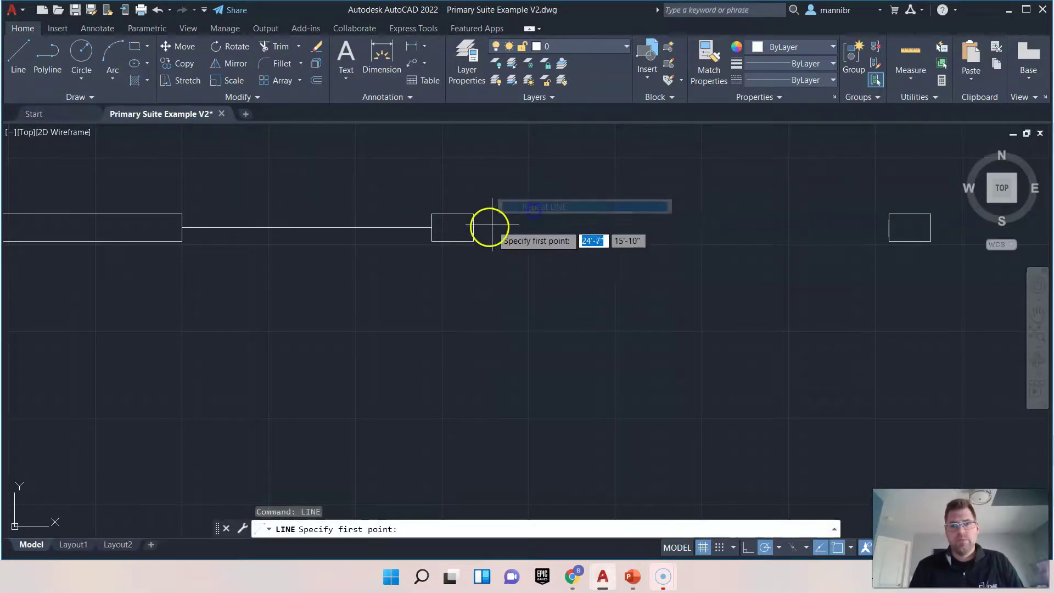
{"action": "left_click", "coordinate": [473, 227]}
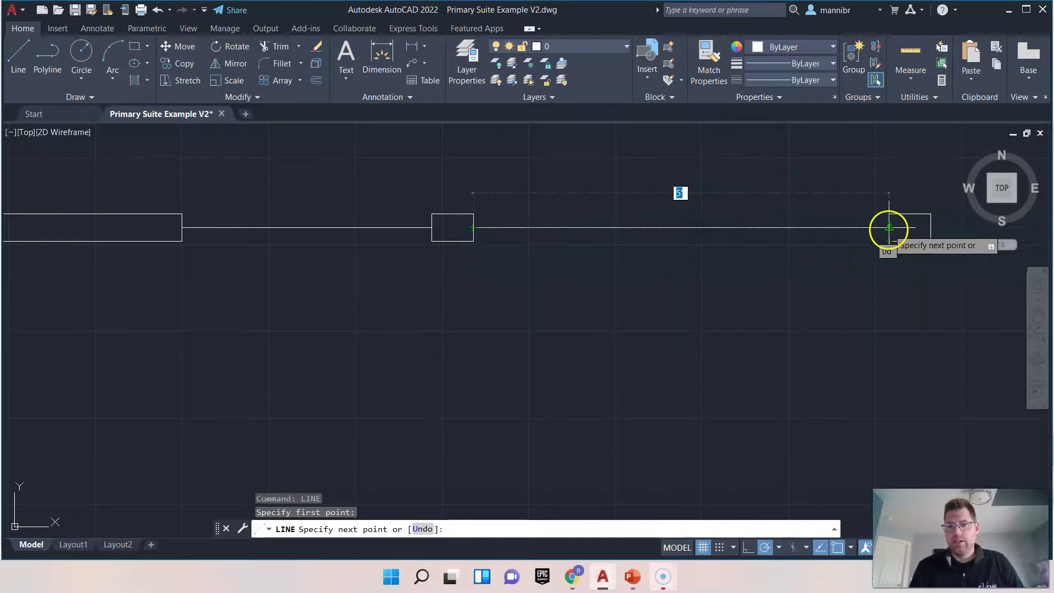
{"action": "left_click", "coordinate": [889, 228]}
{"action": "middle_click_drag", "start_coordinate": [812, 313], "coordinate": [187, 363]}
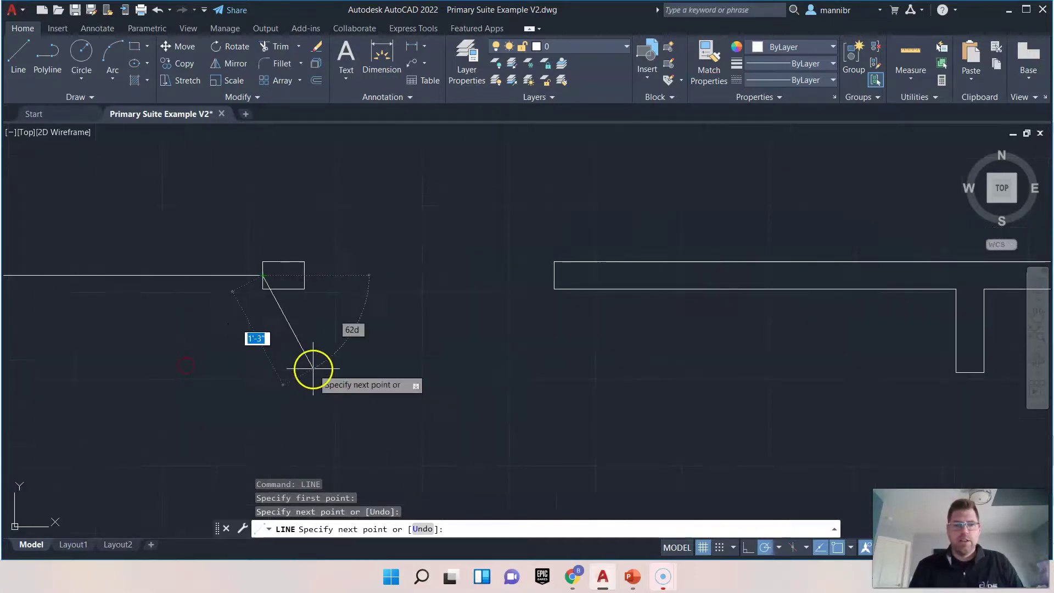
{"action": "right_click", "coordinate": [313, 369]}
{"action": "left_click", "coordinate": [371, 373]}
Draw a line across the right side opening from the midpoint of the right post's outer side to the midpoint of the wall end.
{"action": "right_click", "coordinate": [376, 328]}
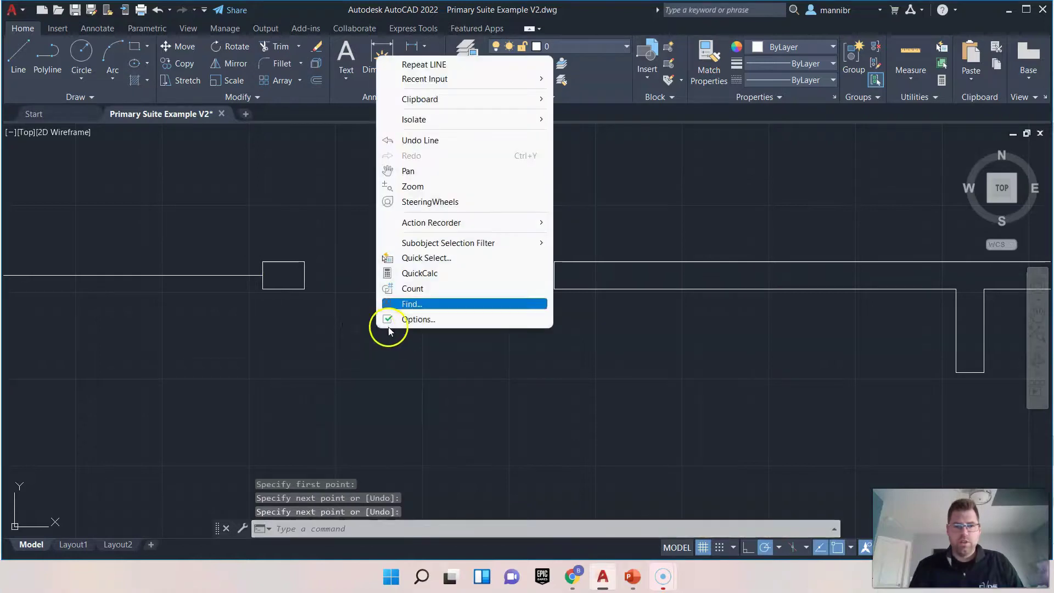
{"action": "left_click", "coordinate": [430, 64]}
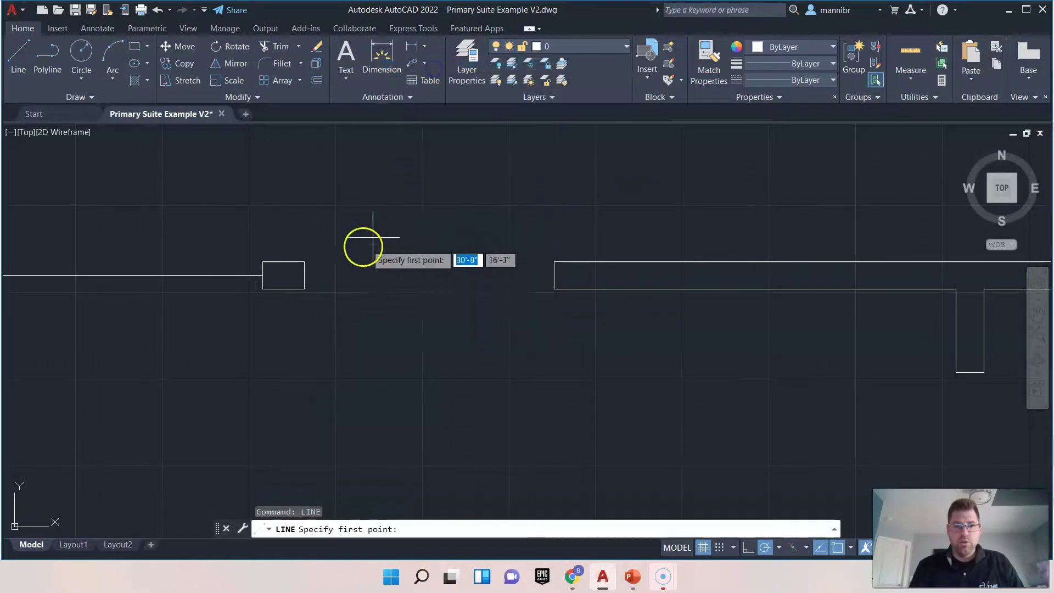
{"action": "left_click", "coordinate": [304, 275]}
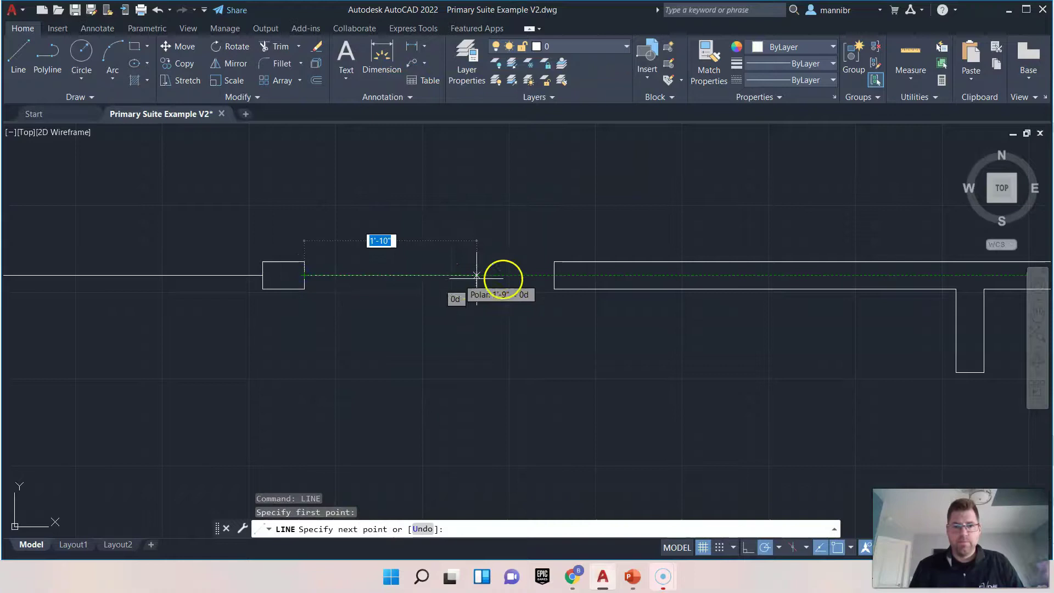
{"action": "left_click", "coordinate": [554, 275]}
{"action": "right_click", "coordinate": [476, 242]}
{"action": "left_click", "coordinate": [497, 251]}
Offset the centre line of the left side opening 1 inch upward.
{"action": "scroll", "coordinate": [482, 311], "scroll_direction": "down", "scroll_amount": 4}
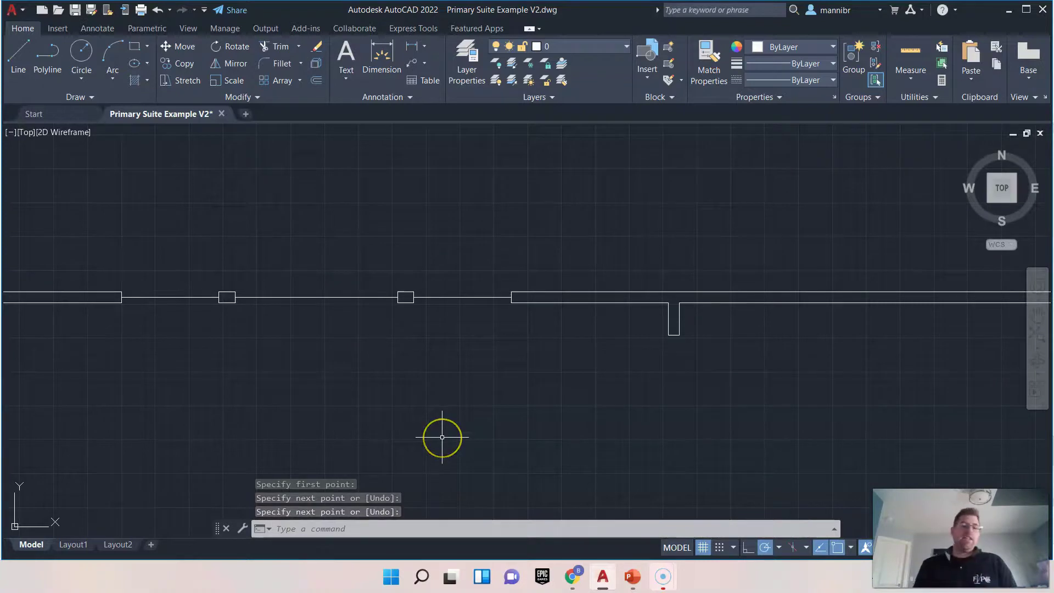
{"action": "middle_click_drag", "start_coordinate": [395, 382], "coordinate": [645, 400]}
{"action": "left_click", "coordinate": [568, 295]}
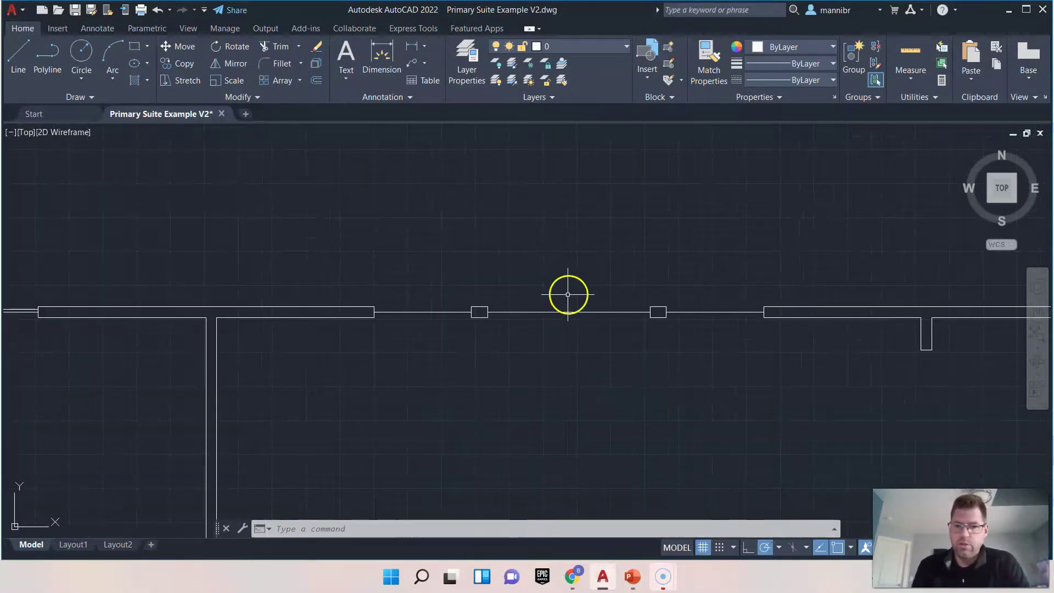
{"action": "scroll", "coordinate": [566, 286], "scroll_direction": "up", "scroll_amount": 2}
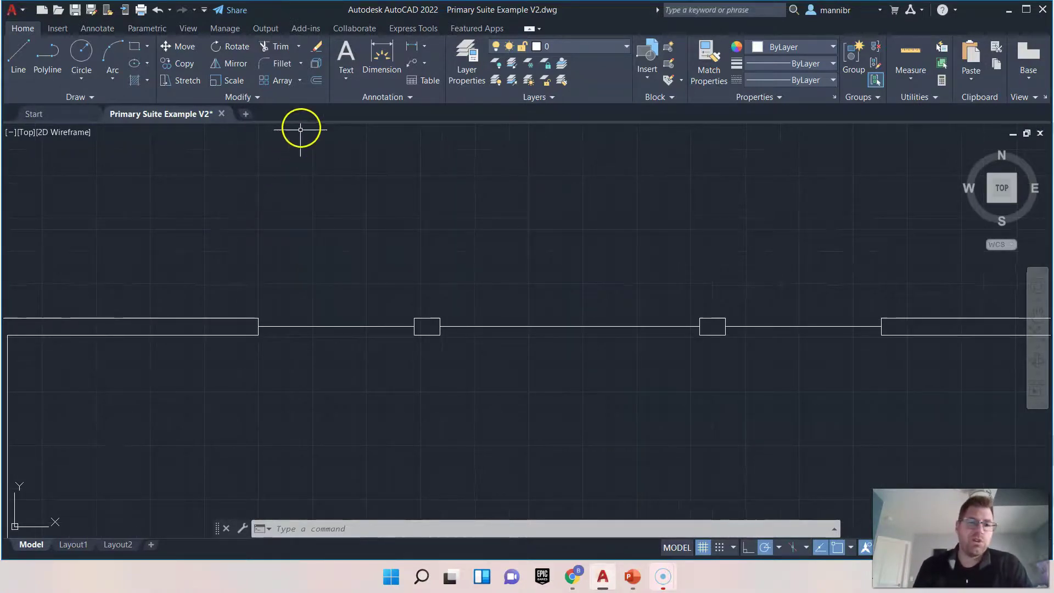
{"action": "left_click", "coordinate": [315, 81]}
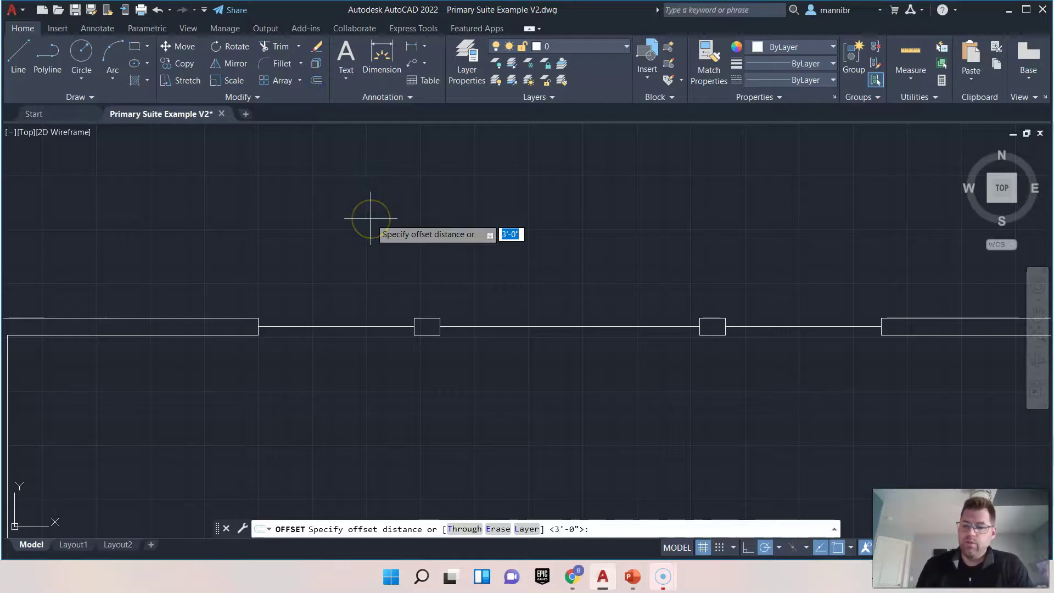
{"action": "key", "text": "Return"}
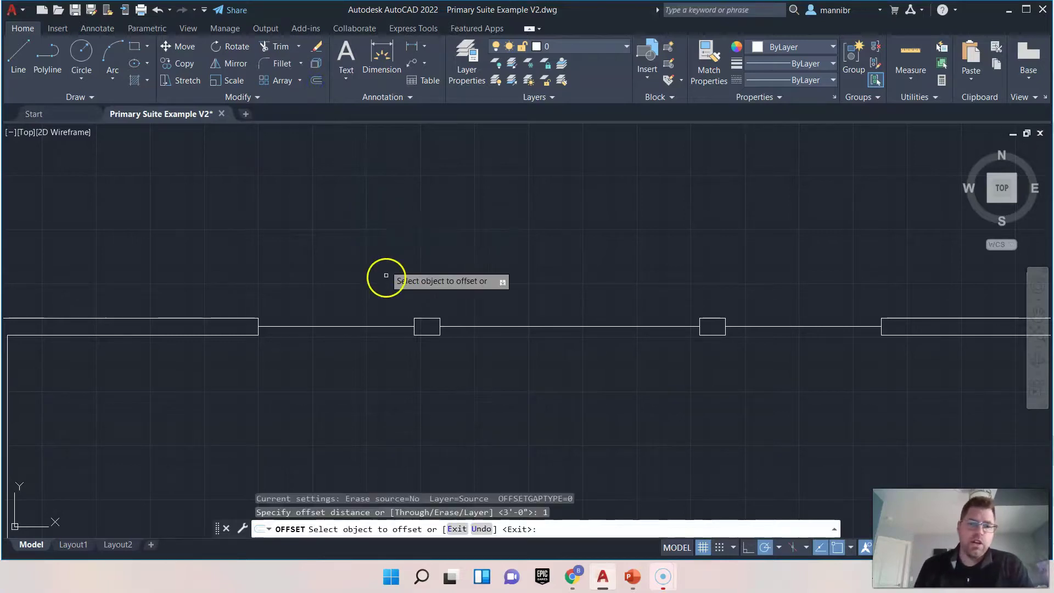
{"action": "left_click", "coordinate": [361, 324]}
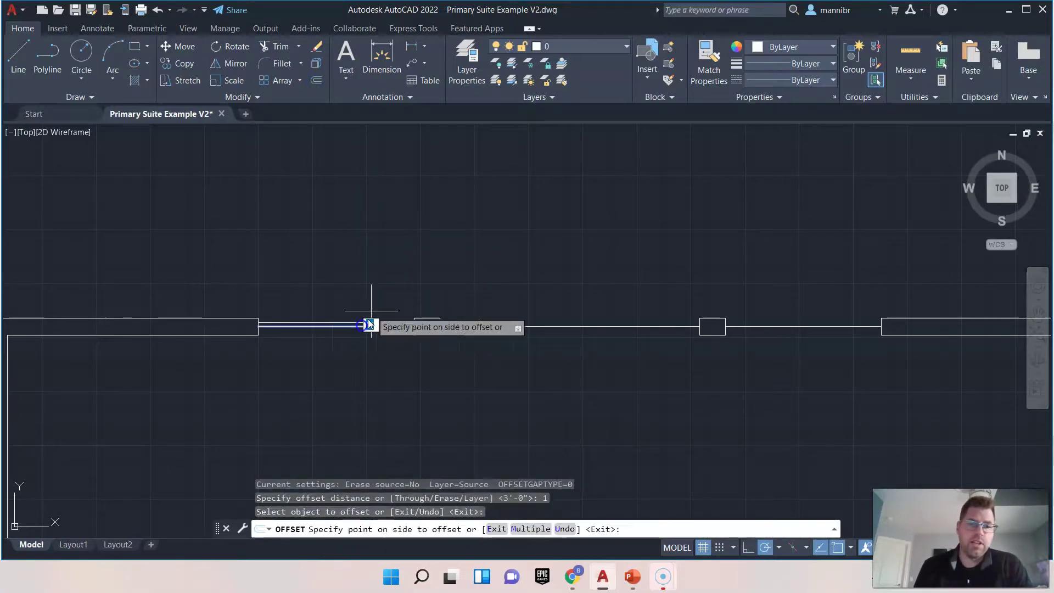
{"action": "left_click", "coordinate": [461, 296]}
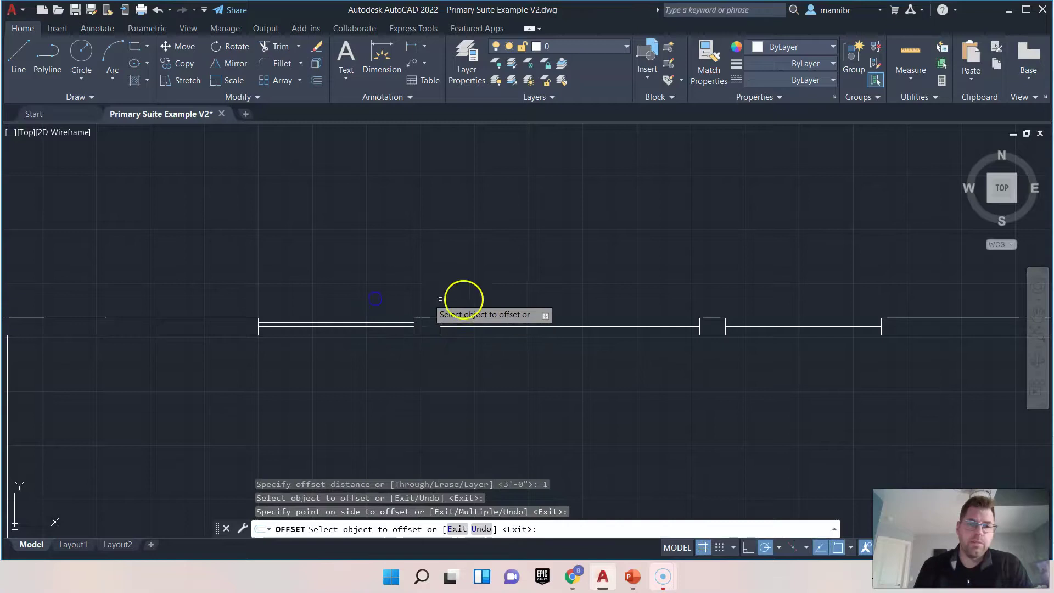
Offset the centre lines of the middle and right openings upward by the same 1 inch, and save the drawing.
{"action": "left_click", "coordinate": [518, 329]}
{"action": "left_click", "coordinate": [518, 308]}
{"action": "left_click", "coordinate": [828, 321]}
{"action": "left_click", "coordinate": [794, 279]}
{"action": "right_click", "coordinate": [794, 280]}
{"action": "left_click", "coordinate": [818, 285]}
{"action": "scroll", "coordinate": [691, 374], "scroll_direction": "down", "scroll_amount": 2}
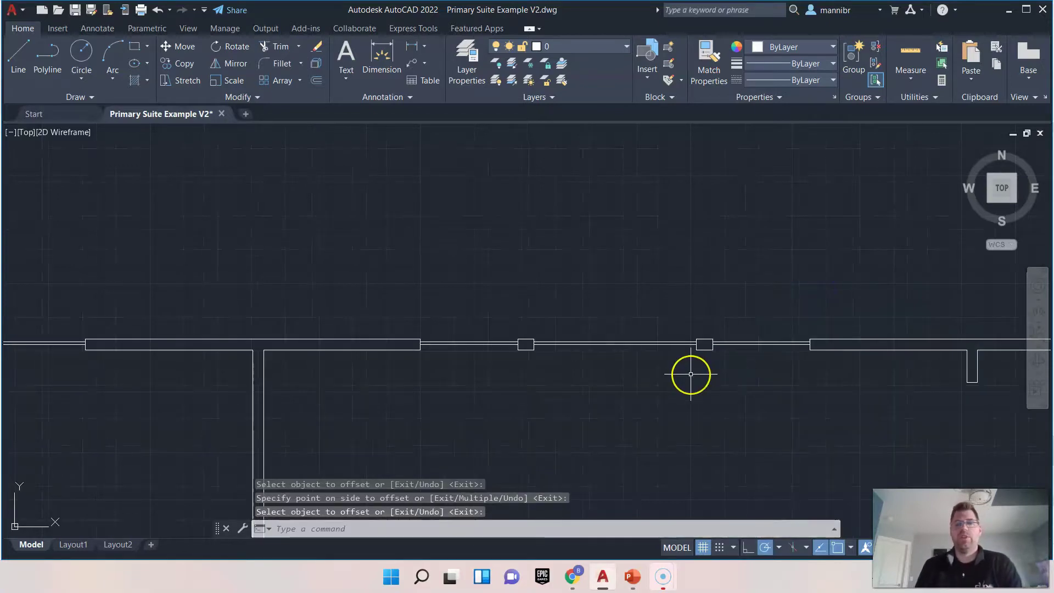
{"action": "key", "text": "ctrl+s"}
Review the whole floor plan, examining the three-part opening in the upper wall, the short wall stubs and the adjoining rooms.
{"action": "scroll", "coordinate": [683, 379], "scroll_direction": "down", "scroll_amount": 2}
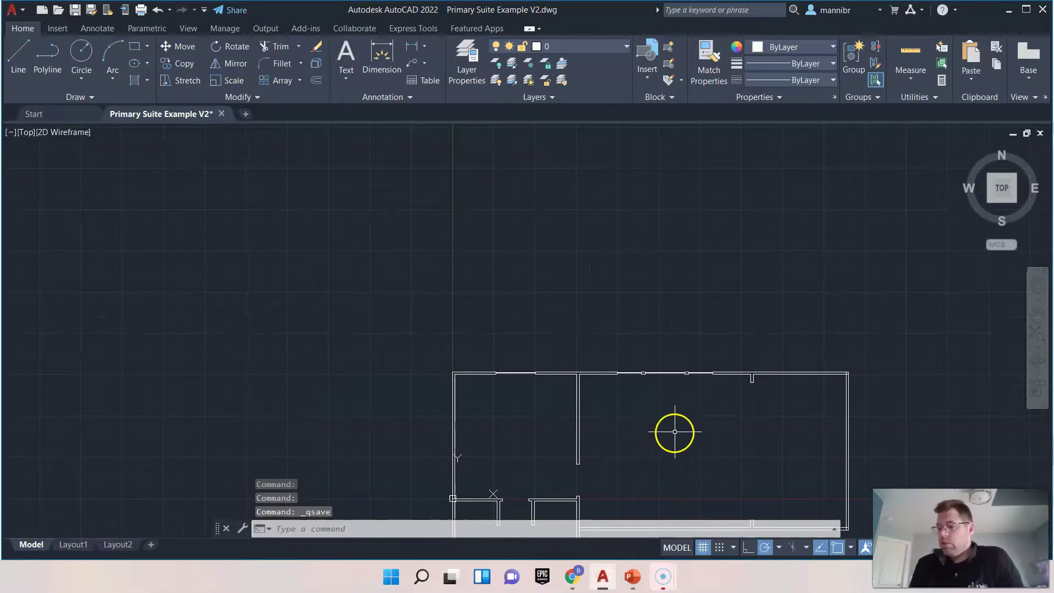
{"action": "mouse_move", "coordinate": [682, 433]}
{"action": "middle_mouse_down"}
{"action": "mouse_move", "coordinate": [661, 370]}
{"action": "mouse_move", "coordinate": [539, 199]}
{"action": "mouse_move", "coordinate": [536, 268]}
{"action": "middle_mouse_up"}
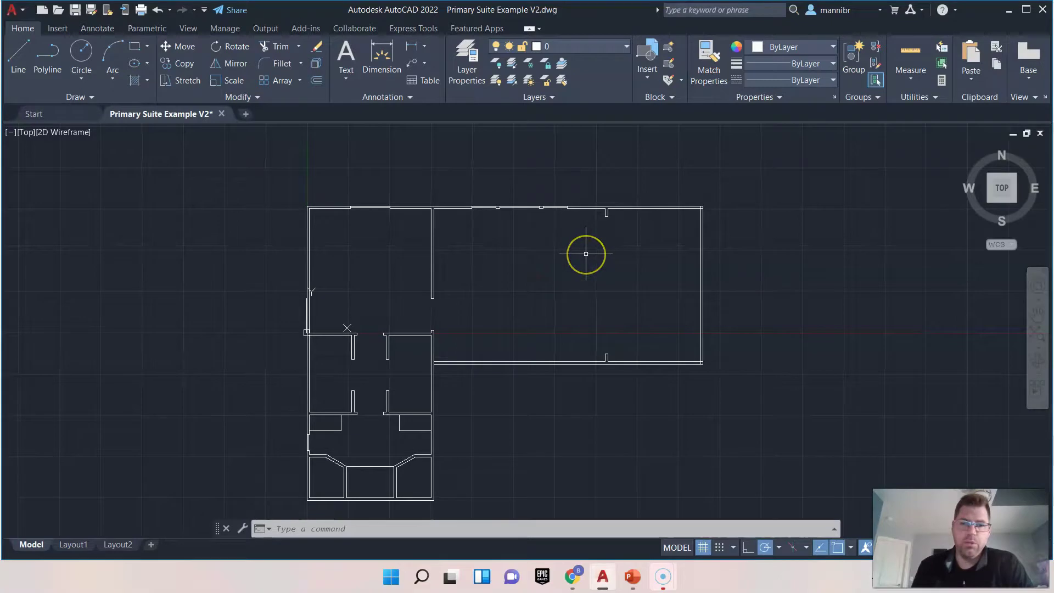
{"action": "scroll", "coordinate": [582, 253], "scroll_direction": "down", "scroll_amount": 2}
{"action": "scroll", "coordinate": [582, 252], "scroll_direction": "up", "scroll_amount": 4}
{"action": "middle_click_drag", "start_coordinate": [524, 242], "coordinate": [521, 323]}
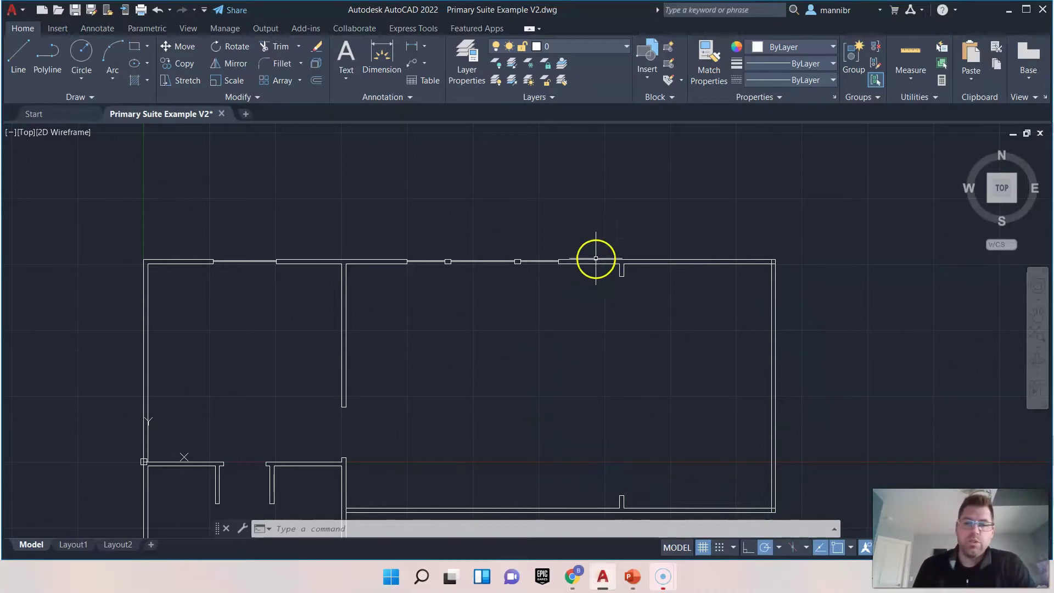
{"action": "scroll", "coordinate": [596, 258], "scroll_direction": "up", "scroll_amount": 3}
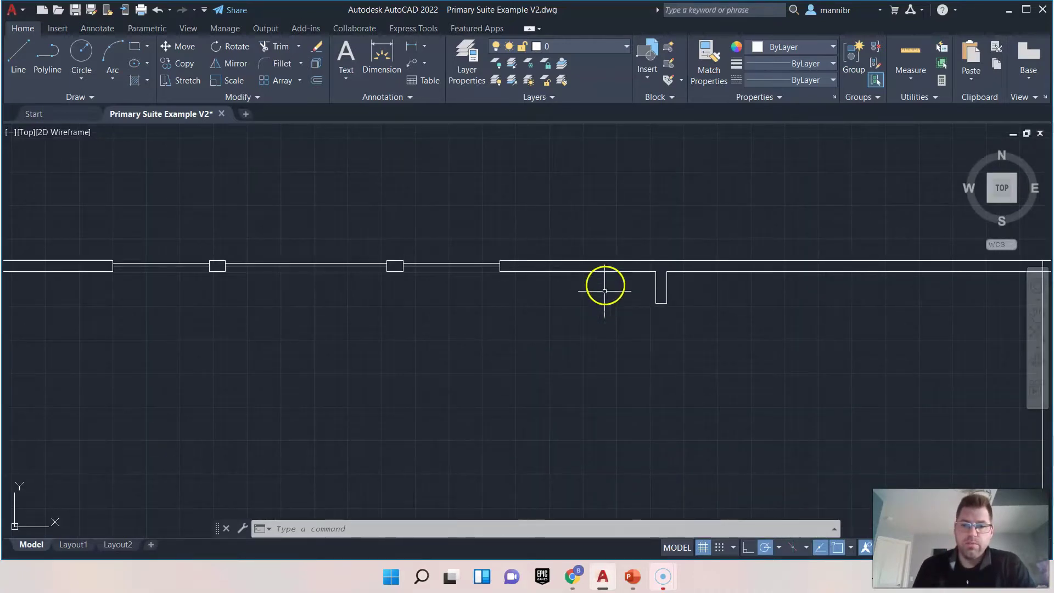
{"action": "middle_click_drag", "start_coordinate": [677, 346], "coordinate": [559, 216]}
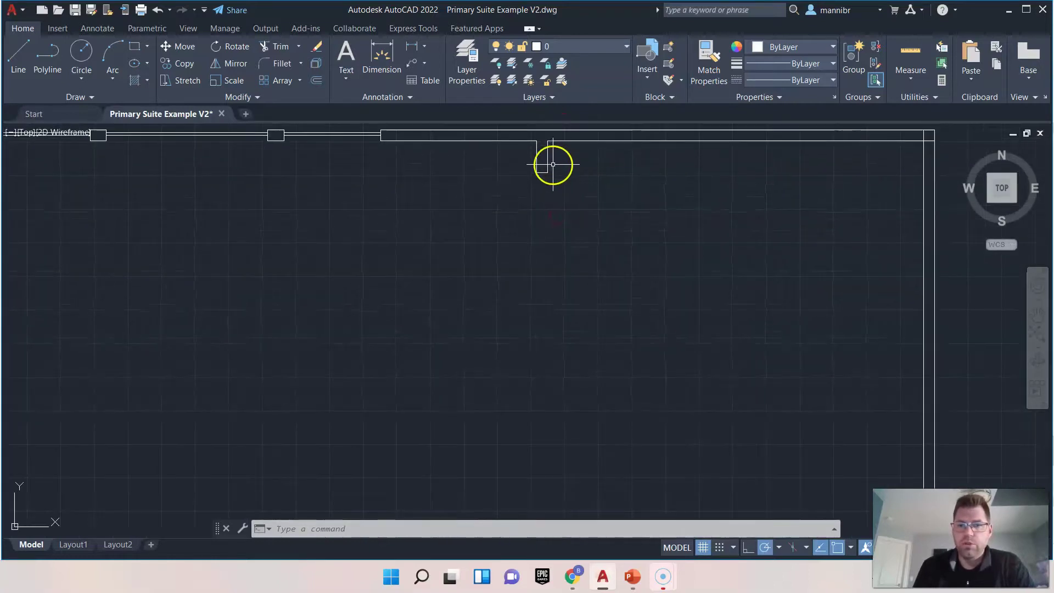
{"action": "scroll", "coordinate": [561, 362], "scroll_direction": "down", "scroll_amount": 2}
{"action": "middle_click_drag", "start_coordinate": [572, 369], "coordinate": [582, 278]}
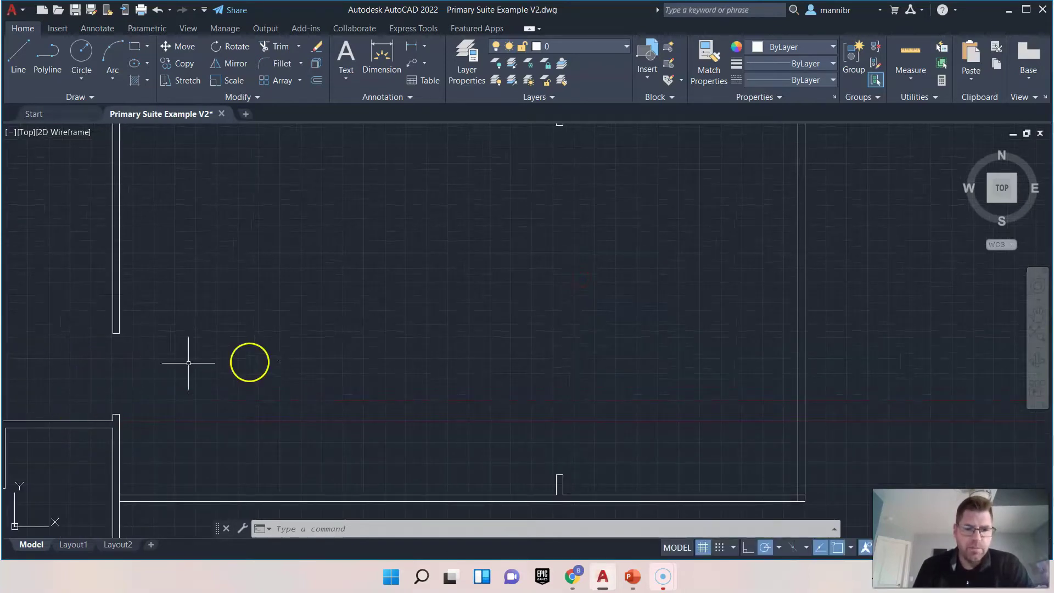
{"action": "scroll", "coordinate": [571, 344], "scroll_direction": "down", "scroll_amount": 2}
{"action": "scroll", "coordinate": [574, 484], "scroll_direction": "up", "scroll_amount": 2}
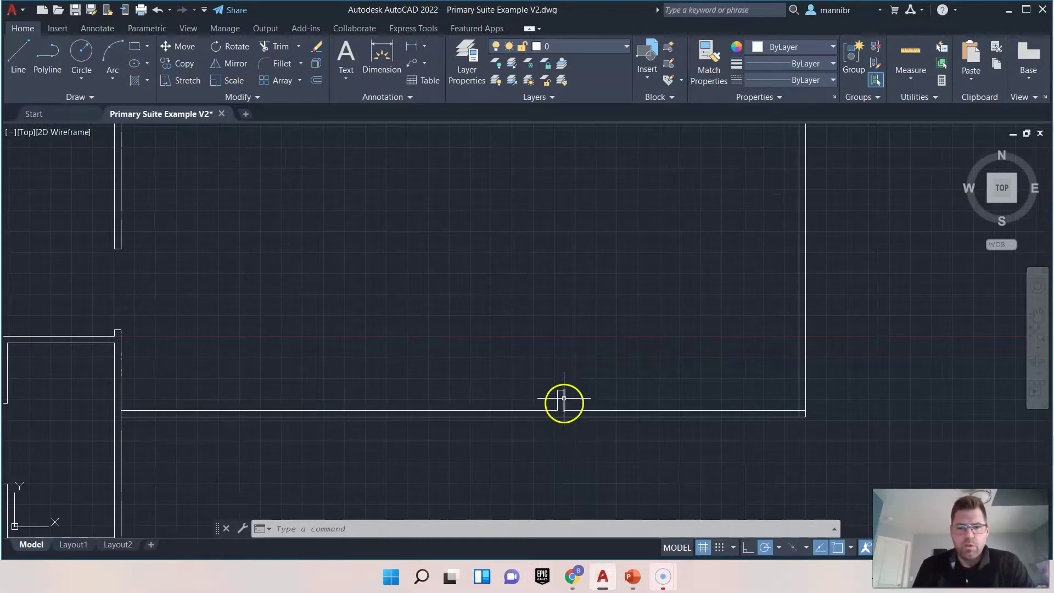
{"action": "scroll", "coordinate": [527, 242], "scroll_direction": "down", "scroll_amount": 2}
{"action": "middle_click_drag", "start_coordinate": [496, 240], "coordinate": [664, 415]}
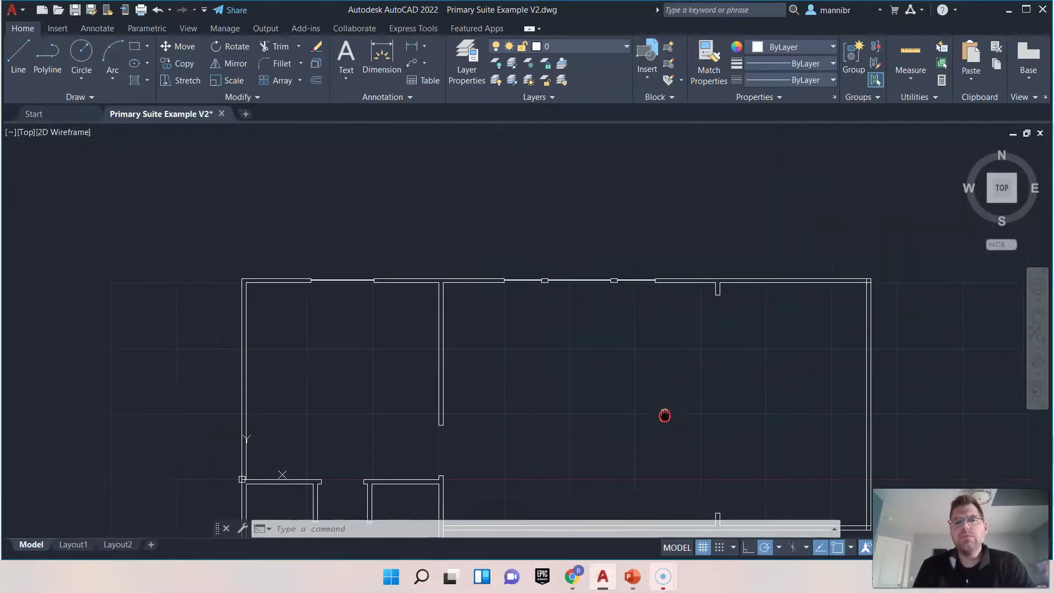
{"action": "scroll", "coordinate": [579, 302], "scroll_direction": "up", "scroll_amount": 2}
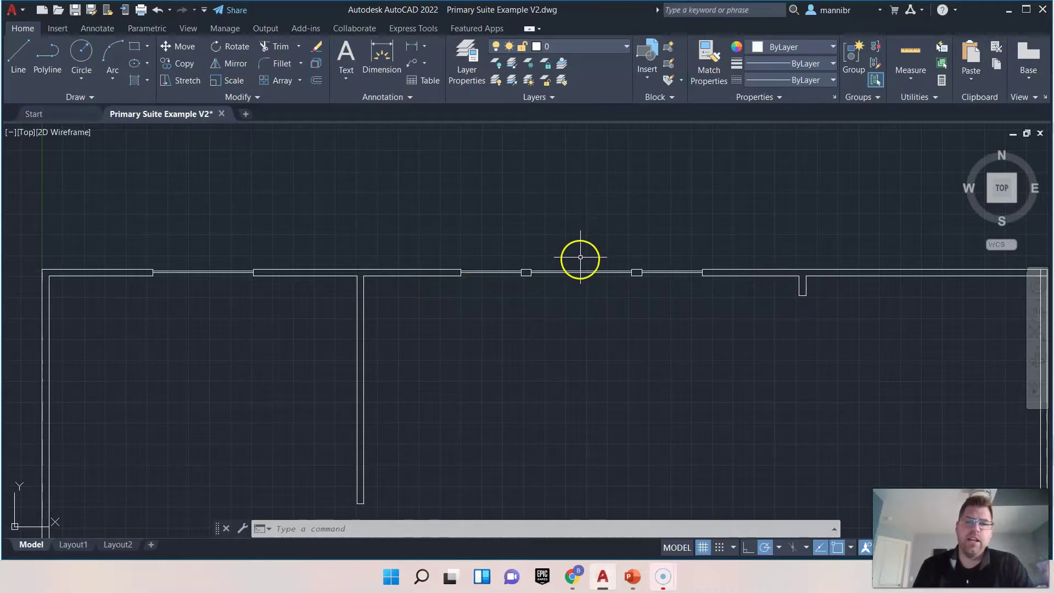
{"action": "scroll", "coordinate": [582, 264], "scroll_direction": "up", "scroll_amount": 2}
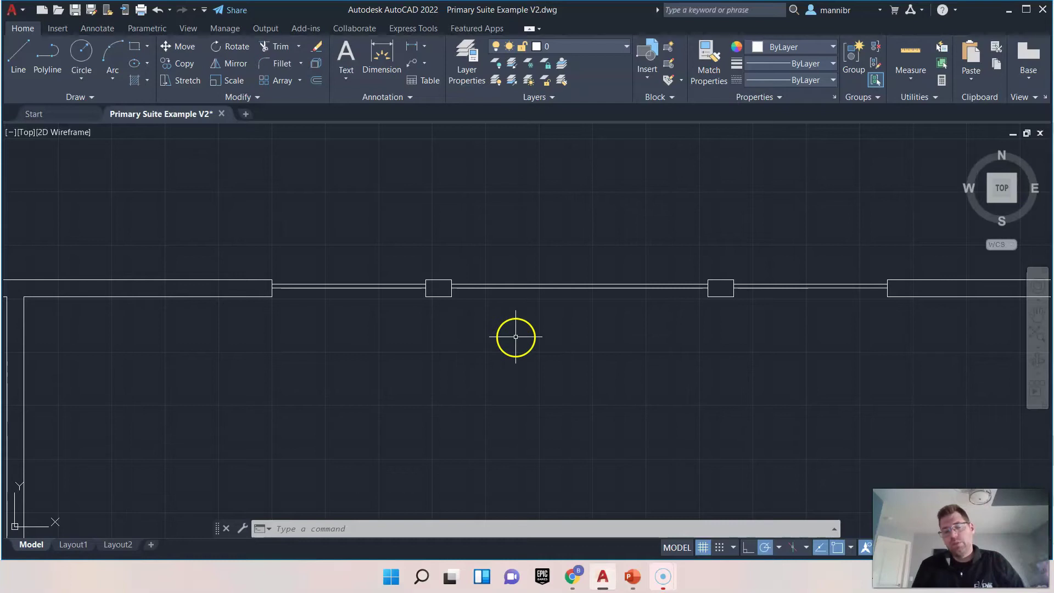
{"action": "scroll", "coordinate": [548, 347], "scroll_direction": "down", "scroll_amount": 5}
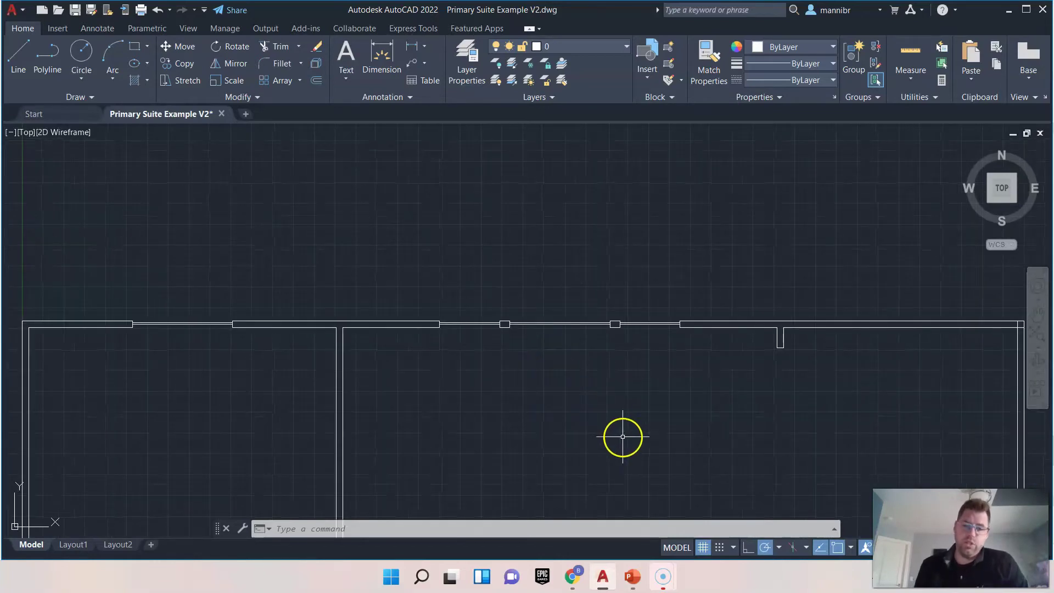
{"action": "mouse_move", "coordinate": [637, 448]}
{"action": "middle_mouse_down"}
{"action": "mouse_move", "coordinate": [614, 188]}
{"action": "mouse_move", "coordinate": [604, 282]}
{"action": "middle_mouse_up"}
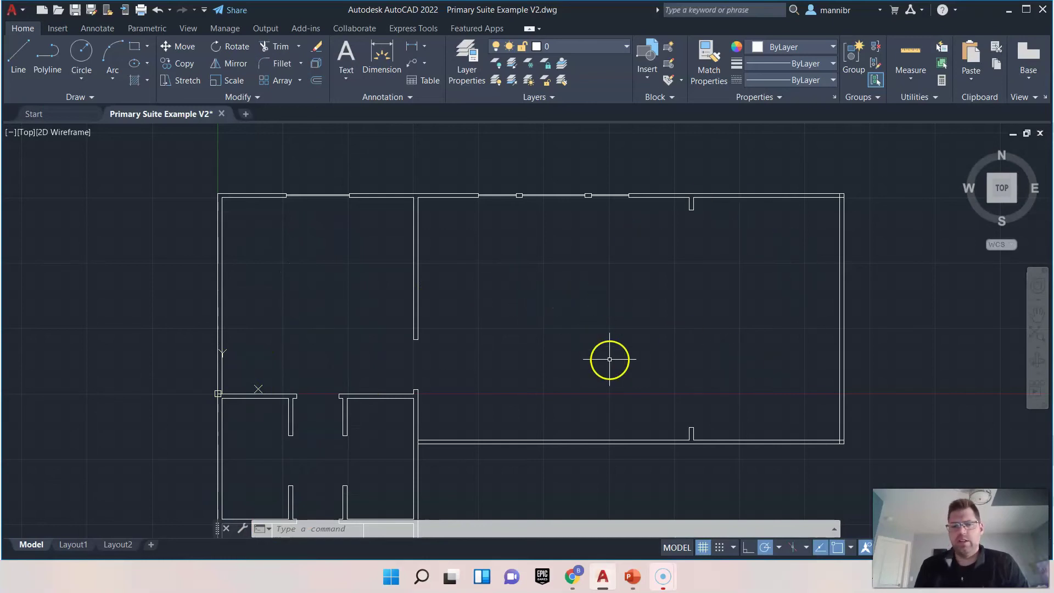
{"action": "scroll", "coordinate": [607, 358], "scroll_direction": "down", "scroll_amount": 1}
{"action": "middle_click_drag", "start_coordinate": [593, 447], "coordinate": [574, 375]}
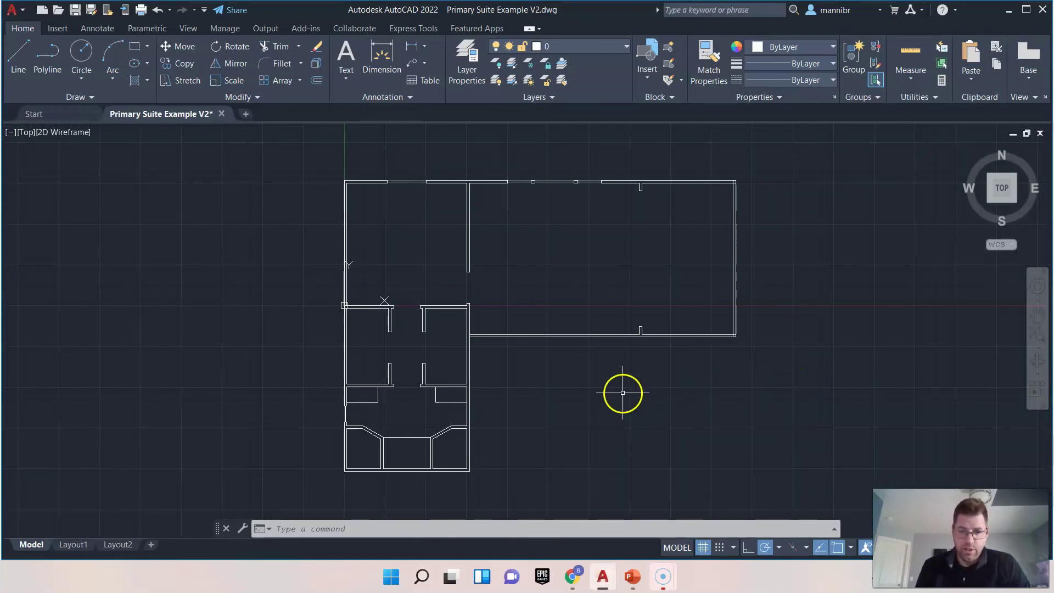
{"action": "left_click", "coordinate": [663, 586]}
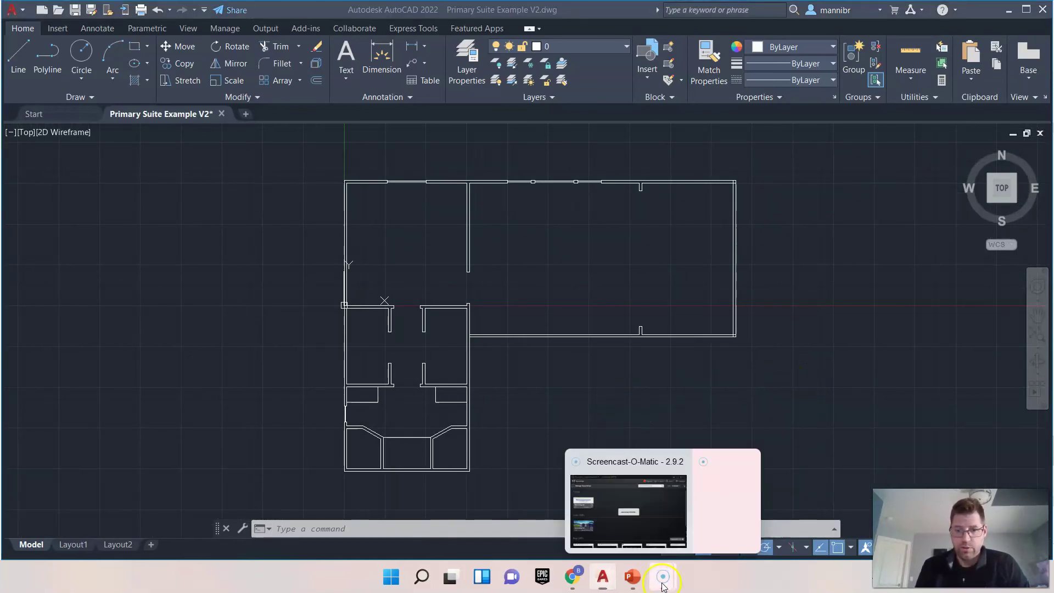
{"action": "left_click", "coordinate": [658, 520]}
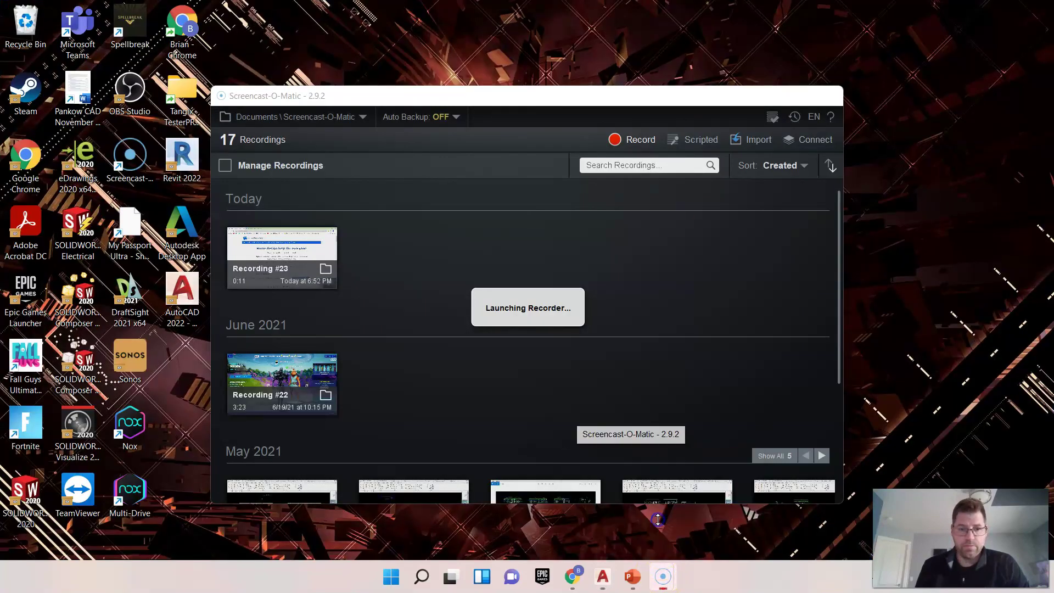